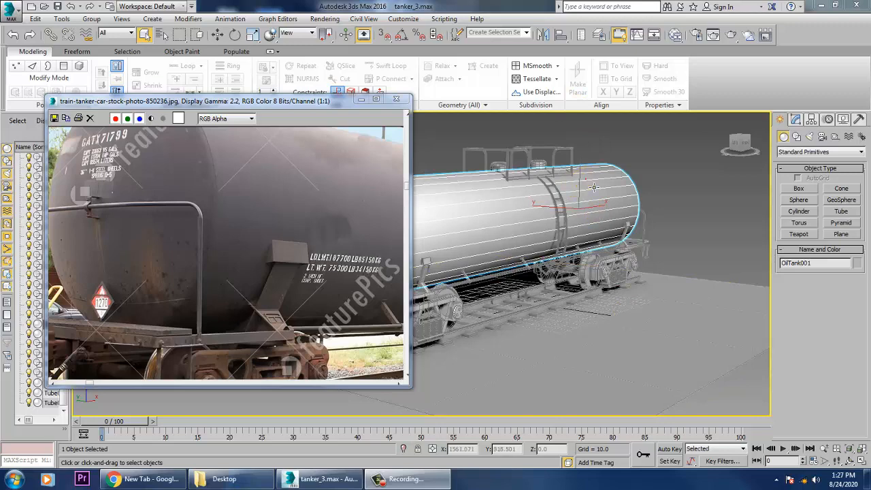
# Examine the tanker model's end bracket, side rail and wheel area against the reference photo.
pyautogui.click(594, 188)
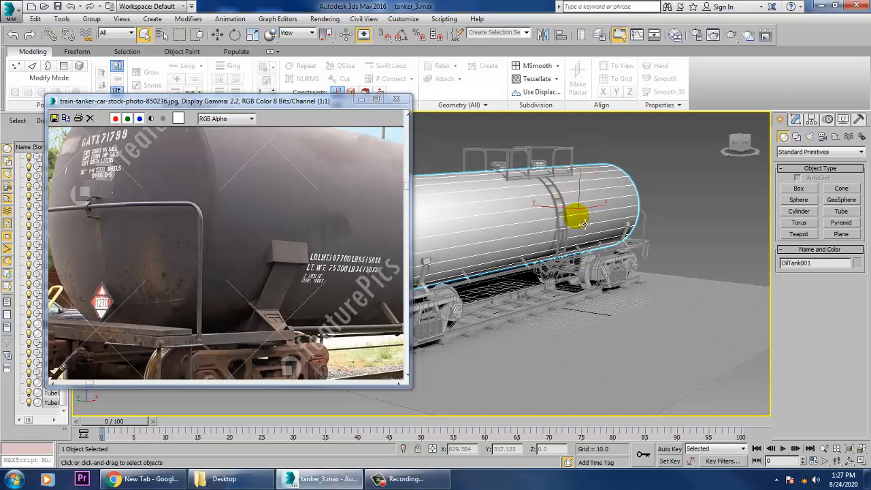
pyautogui.scroll(-8, 620, 277)
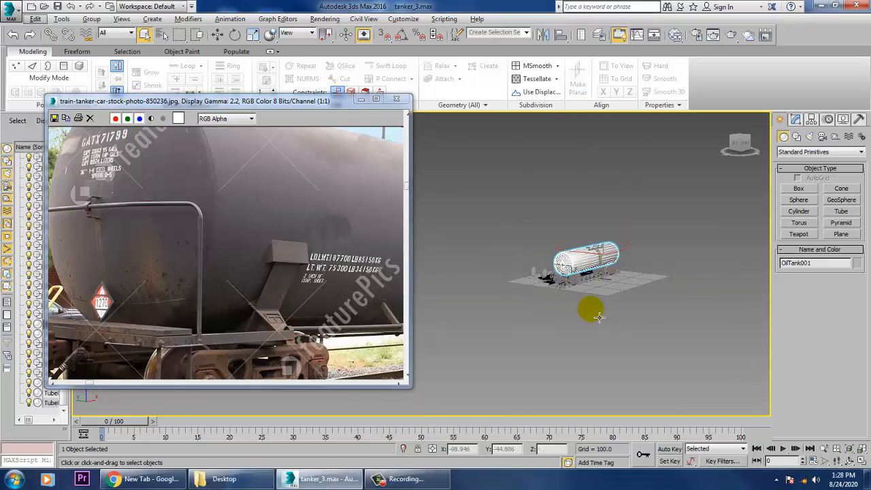
pyautogui.scroll(8, 599, 317)
pyautogui.scroll(8, 640, 281)
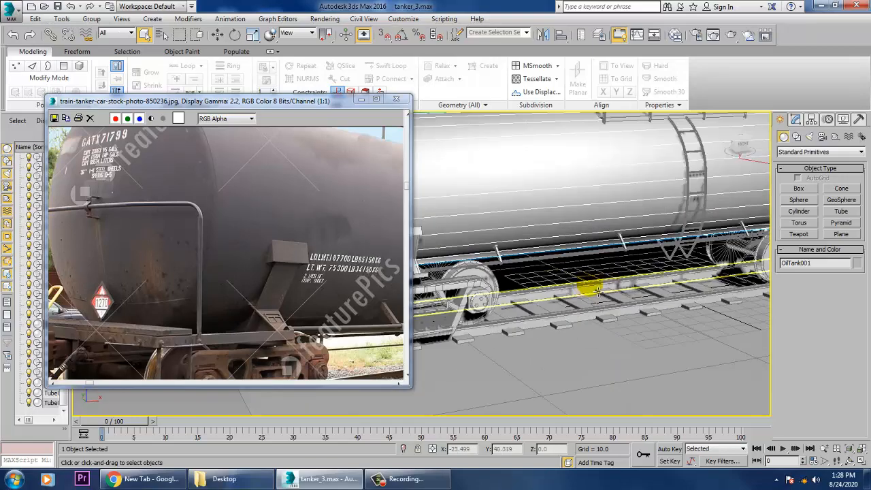
pyautogui.moveTo(545, 291)
pyautogui.keyDown('alt'); pyautogui.mouseDown(button='middle')
pyautogui.moveTo(583, 272)
pyautogui.moveTo(546, 284)
pyautogui.mouseUp(button='middle'); pyautogui.keyUp('alt')
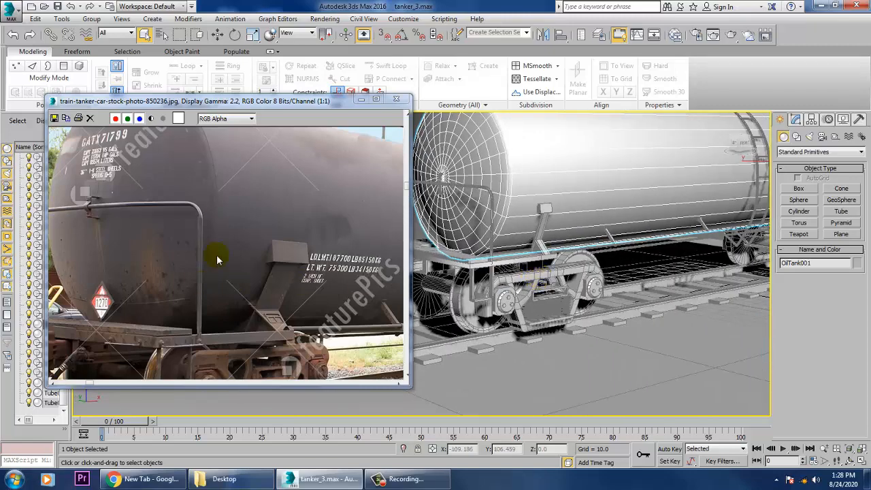
pyautogui.click(232, 209)
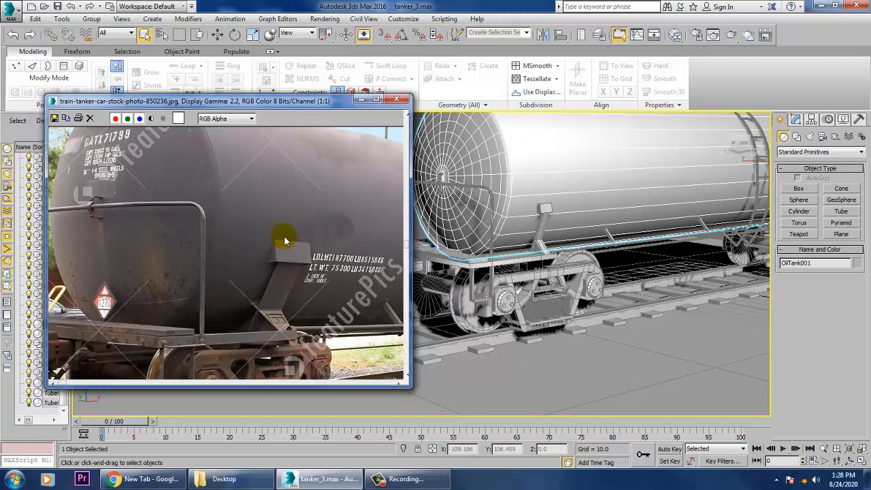
pyautogui.moveTo(285, 242); pyautogui.dragTo(312, 181, button='middle')
pyautogui.moveTo(265, 267); pyautogui.dragTo(272, 271, button='middle')
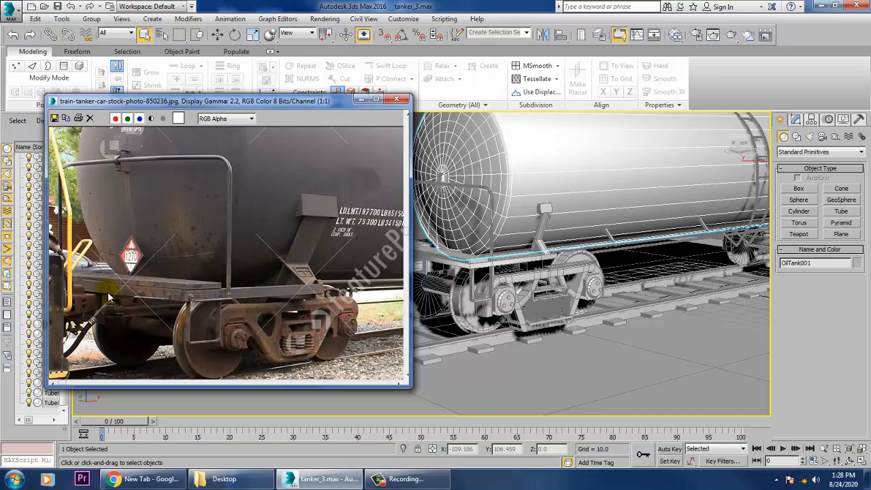
pyautogui.scroll(1, 105, 311)
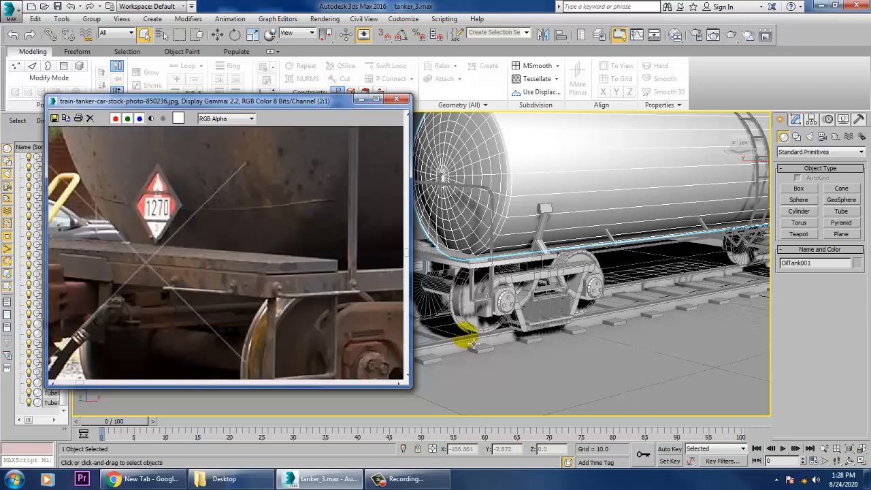
pyautogui.keyDown('alt'); pyautogui.moveTo(582, 290); pyautogui.dragTo(685, 302, button='middle'); pyautogui.keyUp('alt')
pyautogui.scroll(5, 574, 276)
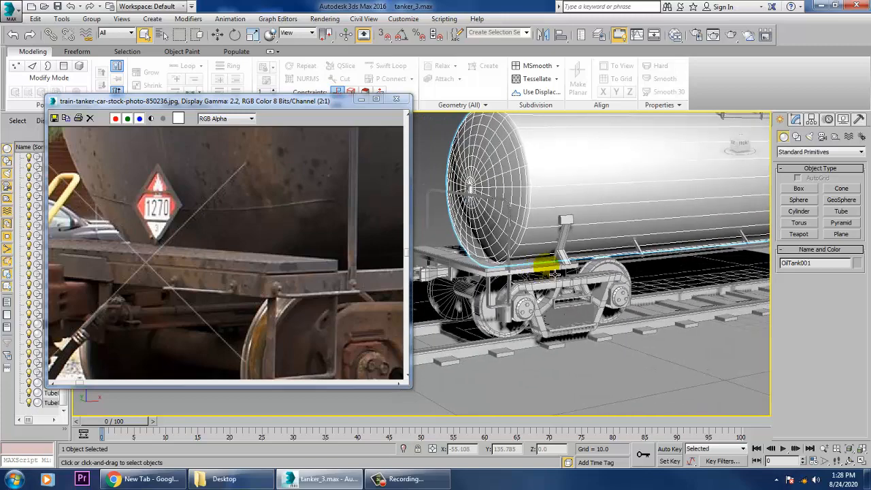
# Select the end support brackets, the long side rods and the angled struts along the near side of the tank.
pyautogui.click(565, 215)
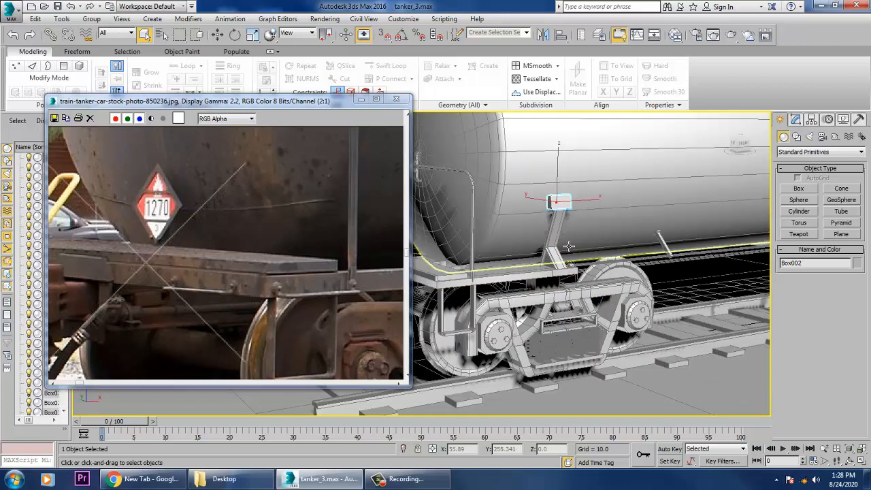
pyautogui.scroll(5, 576, 263)
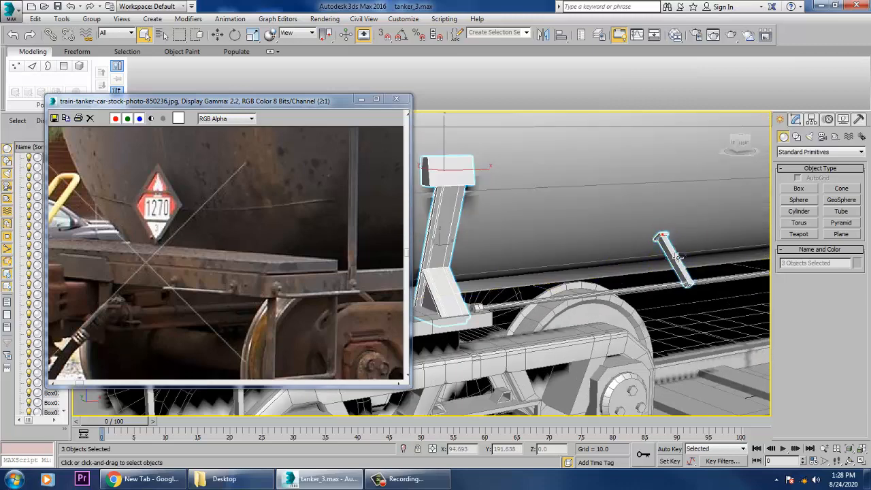
pyautogui.keyDown('ctrl'); pyautogui.click(677, 292); pyautogui.keyUp('ctrl')
pyautogui.scroll(2, 677, 292)
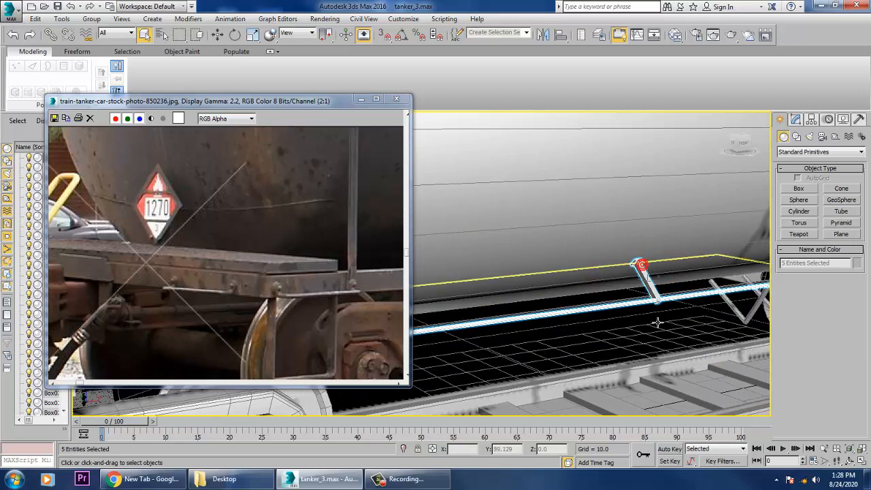
pyautogui.moveTo(658, 323); pyautogui.dragTo(483, 334, button='middle')
pyautogui.moveTo(604, 303); pyautogui.dragTo(550, 310, button='middle')
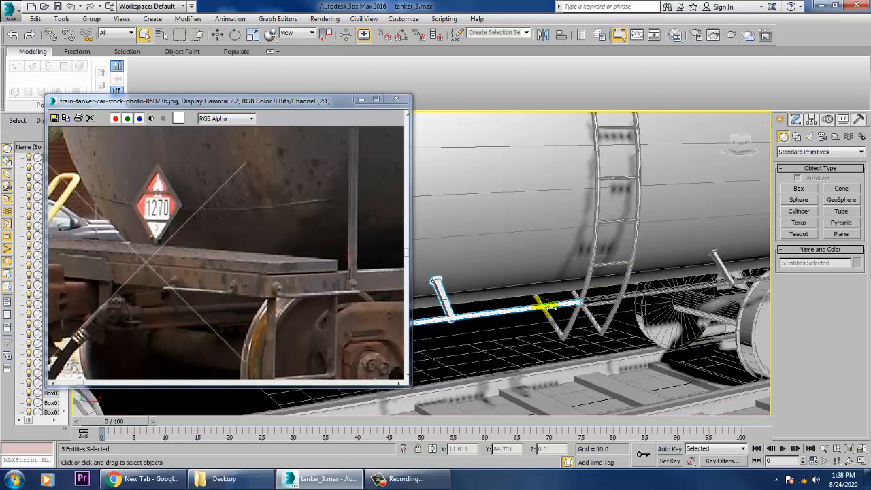
pyautogui.keyDown('ctrl'); pyautogui.click(728, 269); pyautogui.keyUp('ctrl')
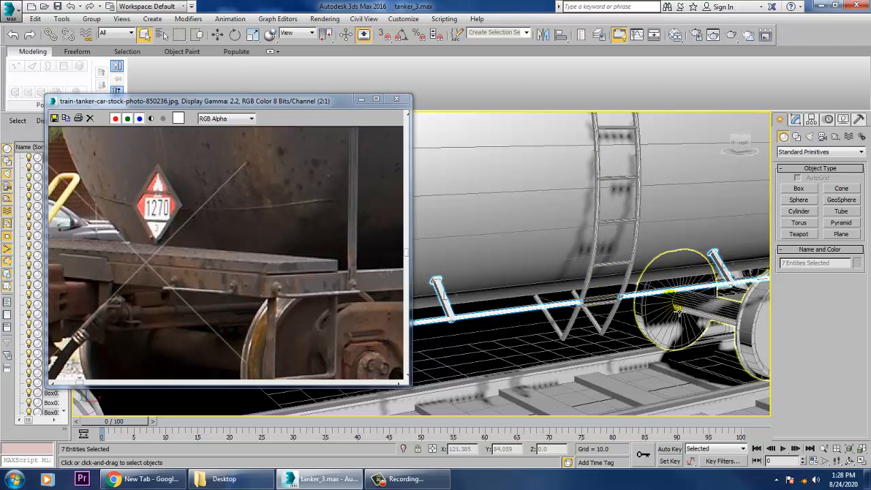
pyautogui.moveTo(643, 322); pyautogui.dragTo(513, 361, button='middle')
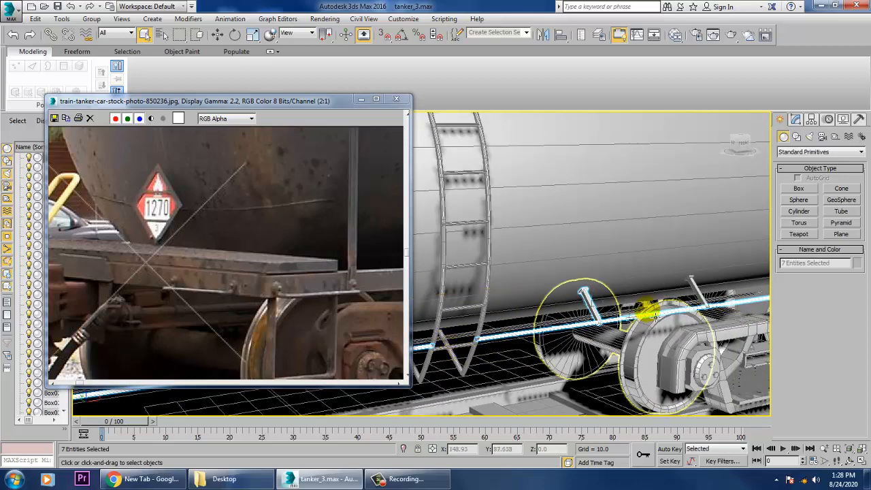
pyautogui.moveTo(644, 316); pyautogui.dragTo(512, 335, button='middle')
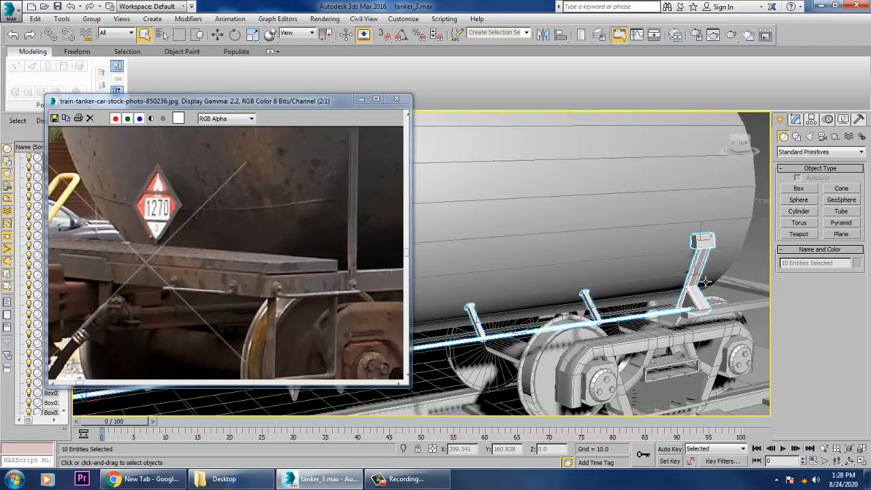
pyautogui.moveTo(704, 329)
pyautogui.keyDown('alt'); pyautogui.mouseDown(button='middle')
pyautogui.moveTo(697, 343)
pyautogui.moveTo(718, 350)
pyautogui.moveTo(705, 335)
pyautogui.mouseUp(button='middle'); pyautogui.keyUp('alt')
# Mirror the selected brackets, rods and struts on the Y axis as a copy.
pyautogui.scroll(-5, 673, 338)
pyautogui.keyDown('alt'); pyautogui.moveTo(608, 345); pyautogui.dragTo(681, 224, button='middle'); pyautogui.keyUp('alt')
pyautogui.press('w')
pyautogui.scroll(6, 576, 286)
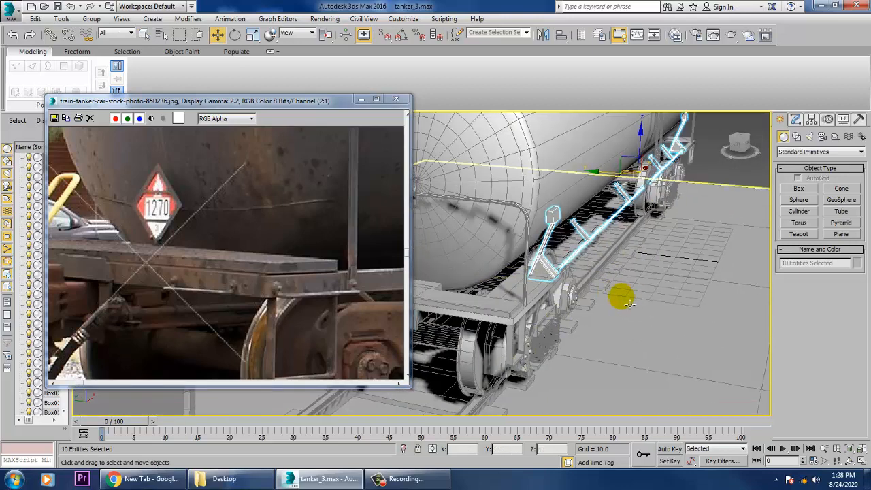
pyautogui.keyDown('alt'); pyautogui.moveTo(576, 286); pyautogui.dragTo(616, 312, button='middle'); pyautogui.keyUp('alt')
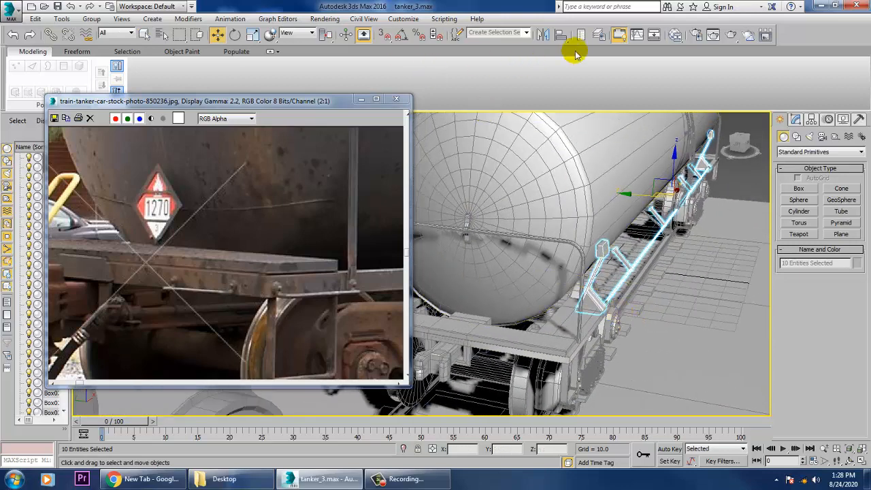
pyautogui.click(543, 36)
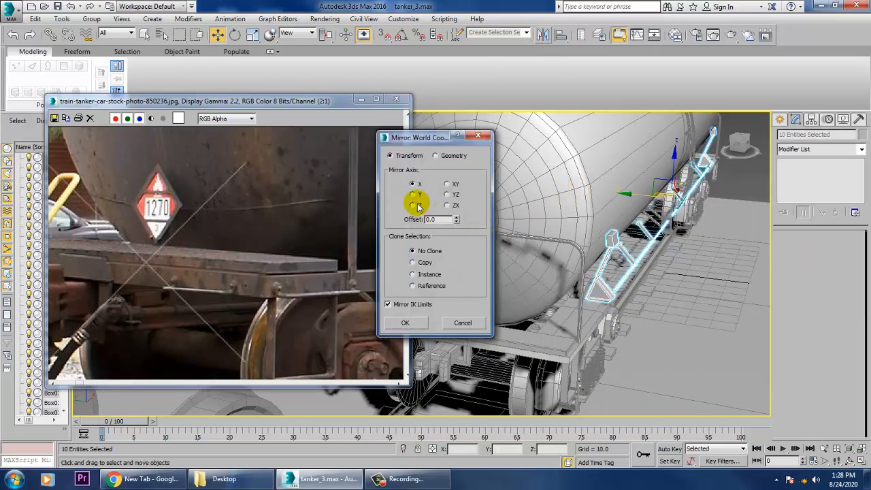
pyautogui.click(414, 194)
pyautogui.click(416, 262)
pyautogui.click(405, 323)
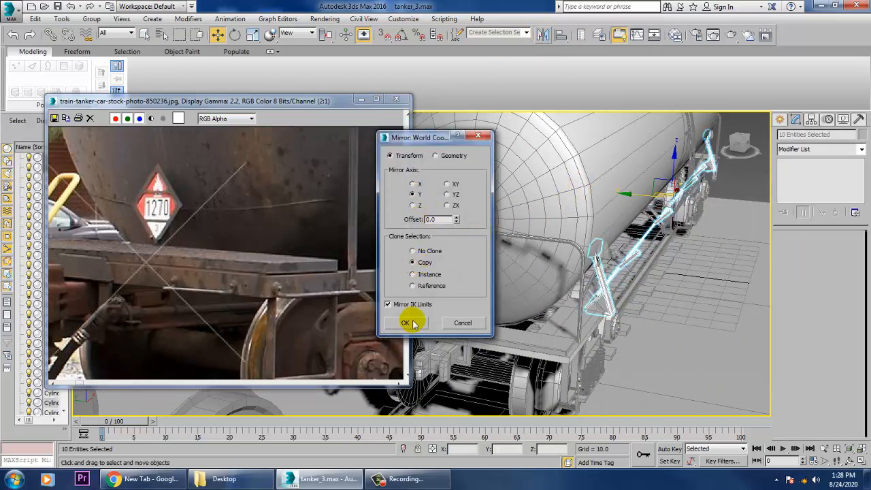
# Move the mirrored bracket and rod set along Y to the tank's opposite side and align it against the tank surface.
pyautogui.keyDown('alt'); pyautogui.moveTo(645, 203); pyautogui.dragTo(559, 253, button='middle'); pyautogui.keyUp('alt')
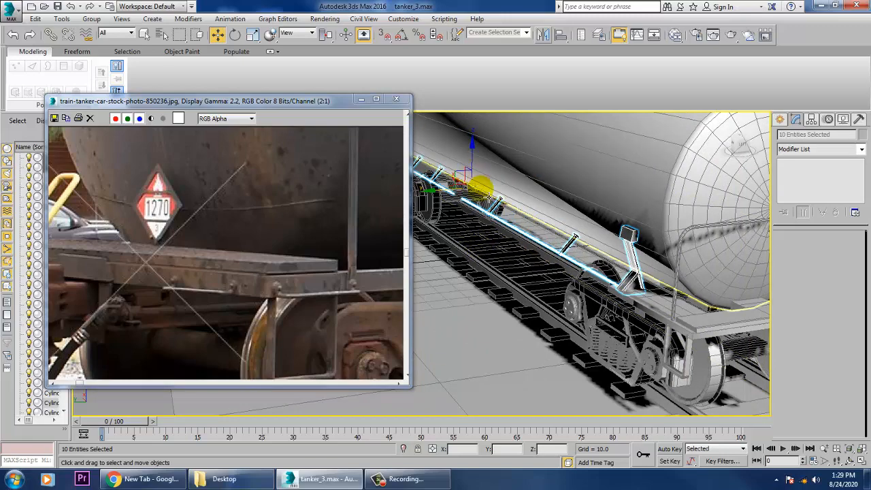
pyautogui.moveTo(440, 198); pyautogui.dragTo(444, 199)
pyautogui.keyDown('alt'); pyautogui.moveTo(519, 206); pyautogui.dragTo(535, 202, button='middle'); pyautogui.keyUp('alt')
pyautogui.scroll(3, 497, 194)
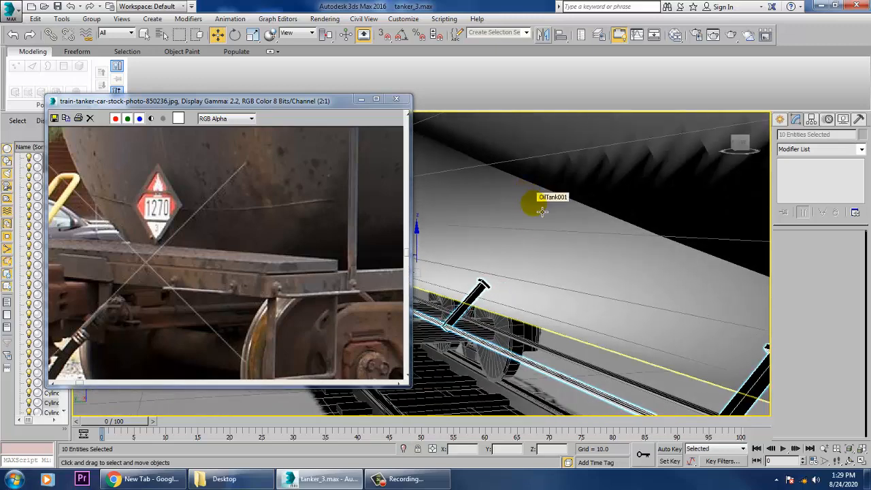
pyautogui.moveTo(594, 286)
pyautogui.keyDown('alt'); pyautogui.mouseDown(button='middle')
pyautogui.moveTo(570, 280)
pyautogui.moveTo(605, 249)
pyautogui.moveTo(583, 279)
pyautogui.mouseUp(button='middle'); pyautogui.keyUp('alt')
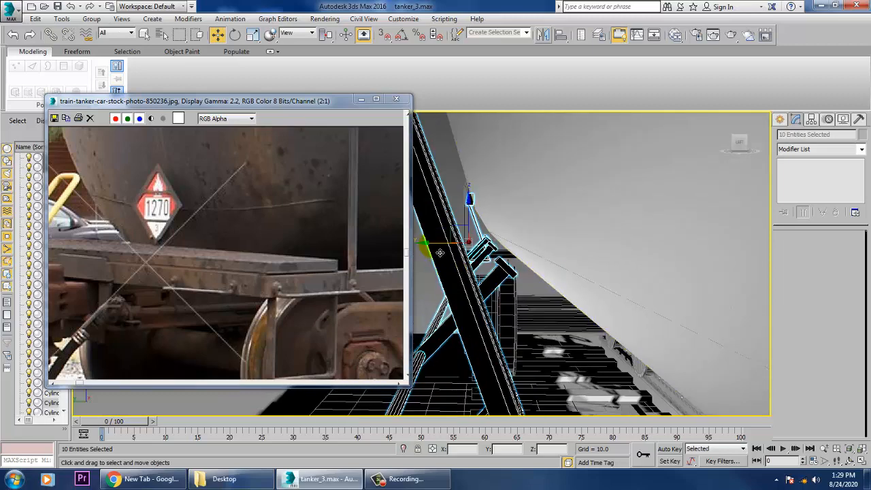
pyautogui.moveTo(440, 252); pyautogui.dragTo(449, 256)
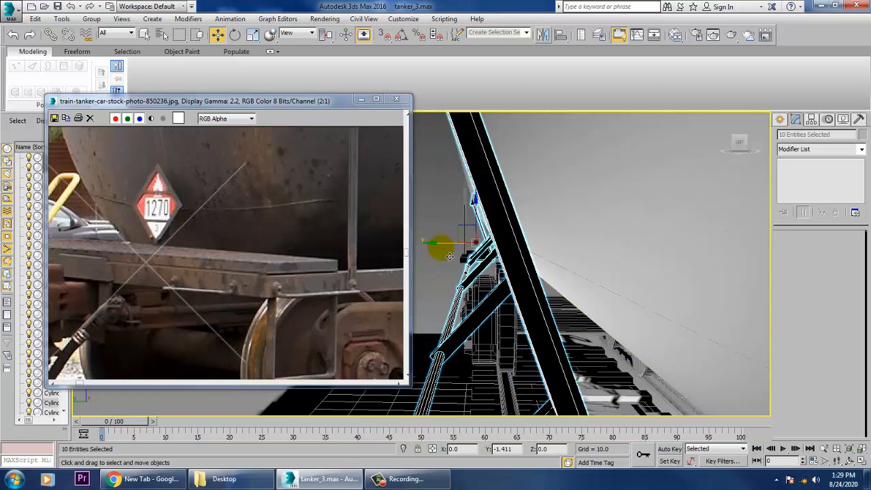
pyautogui.scroll(-8, 477, 259)
pyautogui.keyDown('alt'); pyautogui.moveTo(562, 272); pyautogui.dragTo(581, 260, button='middle'); pyautogui.keyUp('alt')
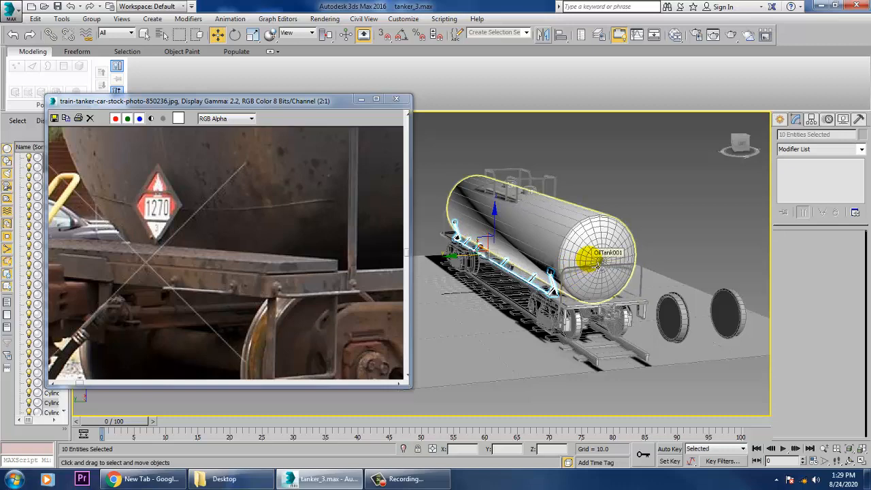
# Select the side ladder's two curved rails and its five upper rungs.
pyautogui.keyDown('alt'); pyautogui.moveTo(665, 265); pyautogui.dragTo(550, 243, button='middle'); pyautogui.keyUp('alt')
pyautogui.scroll(5, 562, 228)
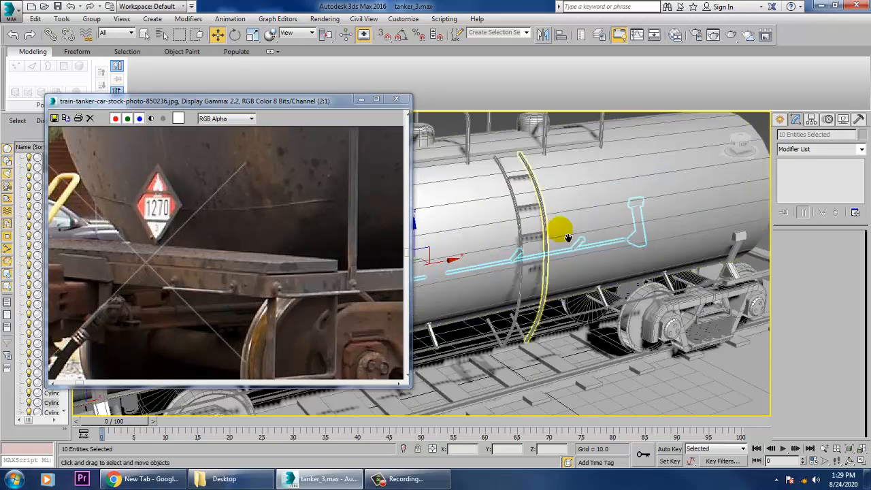
pyautogui.scroll(3, 563, 227)
pyautogui.click(544, 184)
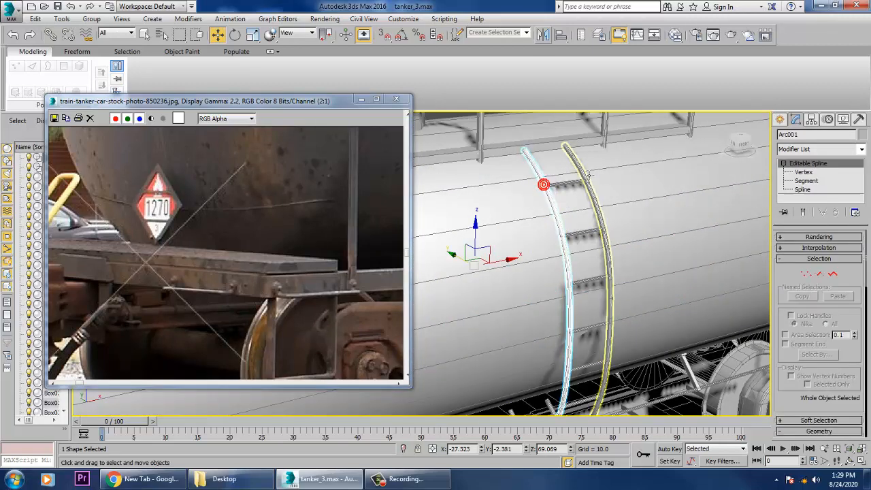
pyautogui.click(580, 170)
pyautogui.keyDown('ctrl'); pyautogui.click(549, 185); pyautogui.keyUp('ctrl')
pyautogui.keyDown('ctrl'); pyautogui.click(568, 184); pyautogui.keyUp('ctrl')
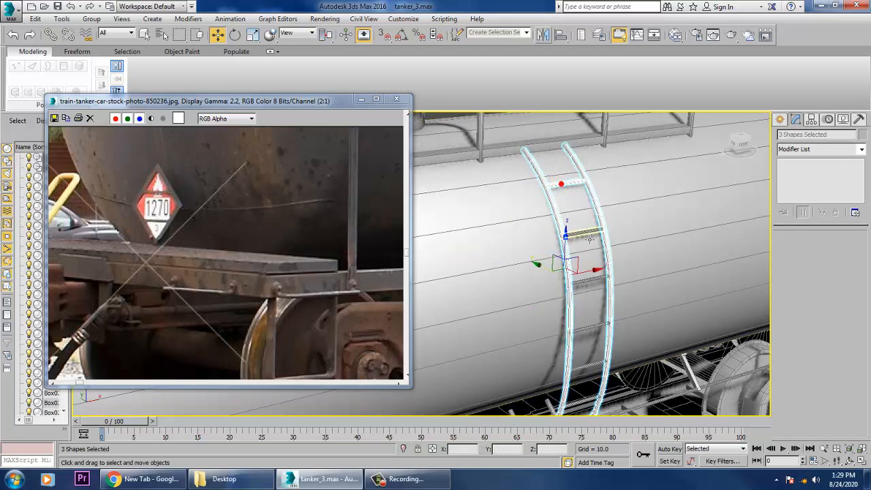
pyautogui.keyDown('ctrl'); pyautogui.click(592, 286); pyautogui.keyUp('ctrl')
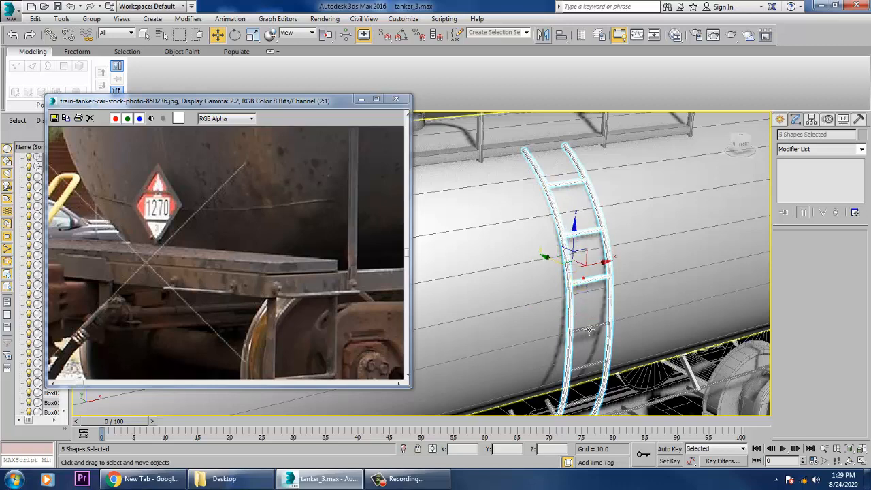
pyautogui.keyDown('ctrl'); pyautogui.click(593, 334); pyautogui.keyUp('ctrl')
pyautogui.keyDown('ctrl'); pyautogui.click(593, 373); pyautogui.keyUp('ctrl')
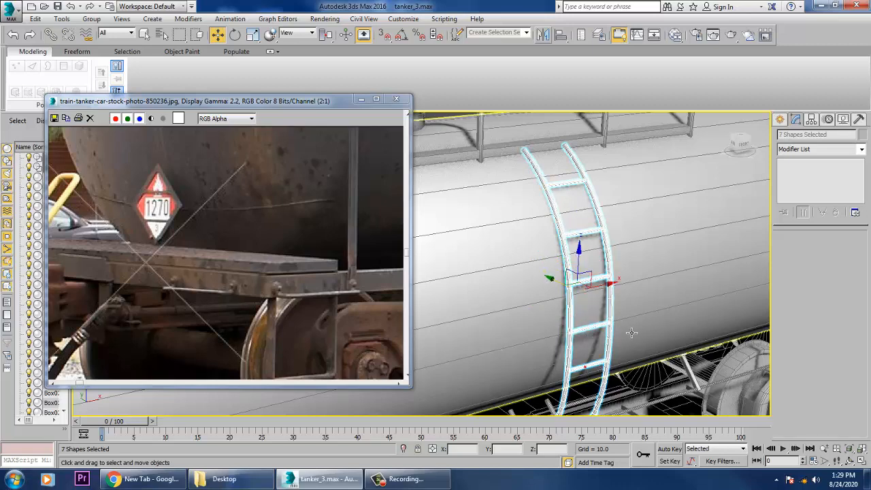
# Add the ladder's lowest rung and the two angled braces at its foot to the selection.
pyautogui.moveTo(594, 373); pyautogui.dragTo(583, 352, button='middle')
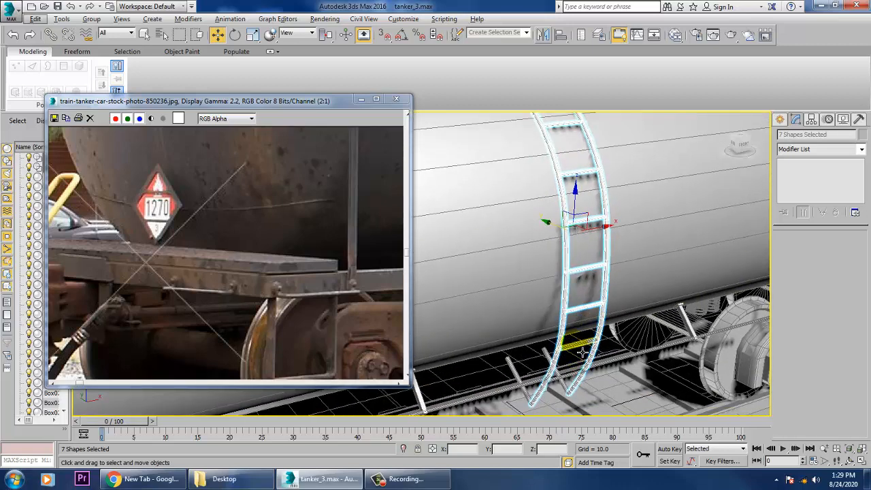
pyautogui.keyDown('ctrl'); pyautogui.click(523, 376); pyautogui.keyUp('ctrl')
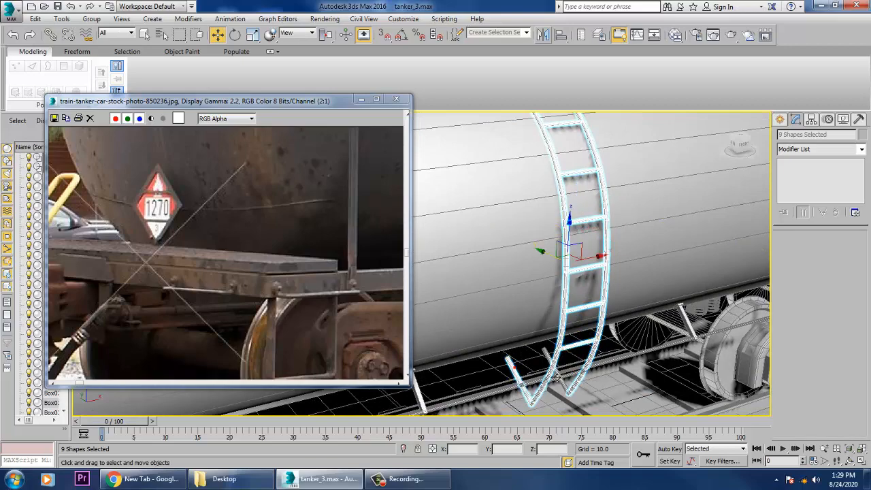
pyautogui.keyDown('alt'); pyautogui.moveTo(514, 368); pyautogui.dragTo(570, 335, button='middle'); pyautogui.keyUp('alt')
pyautogui.keyDown('ctrl'); pyautogui.click(547, 384); pyautogui.keyUp('ctrl')
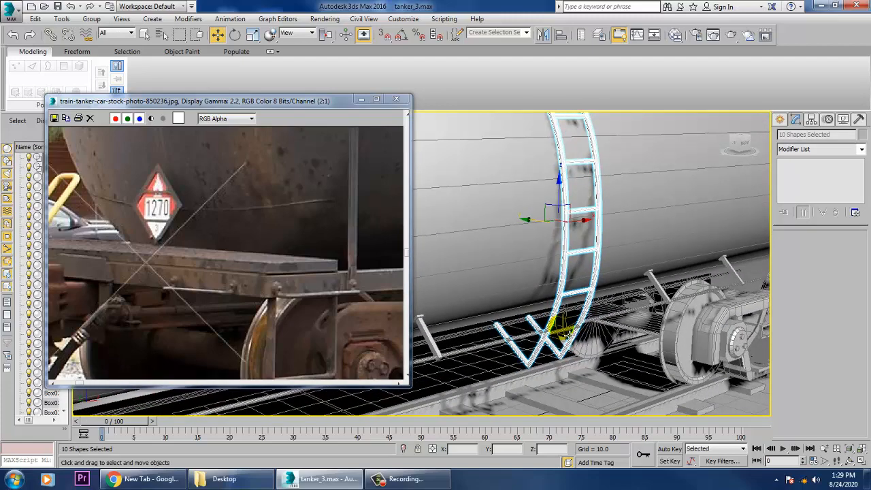
# Mirror the selected ladder on the Y axis as a copy and move the copy along Y to the tank's opposite side.
pyautogui.keyDown('alt'); pyautogui.moveTo(640, 286); pyautogui.dragTo(568, 163, button='middle'); pyautogui.keyUp('alt')
pyautogui.click(542, 35)
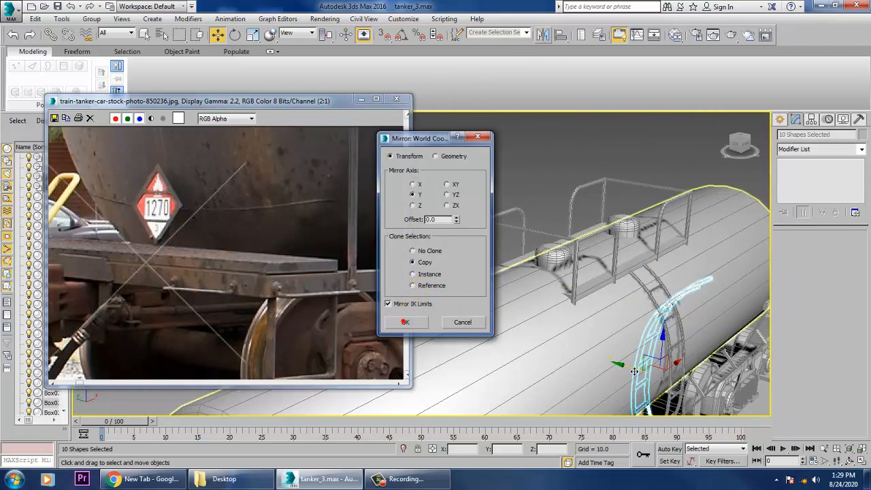
pyautogui.click(405, 324)
pyautogui.moveTo(627, 365); pyautogui.dragTo(501, 329)
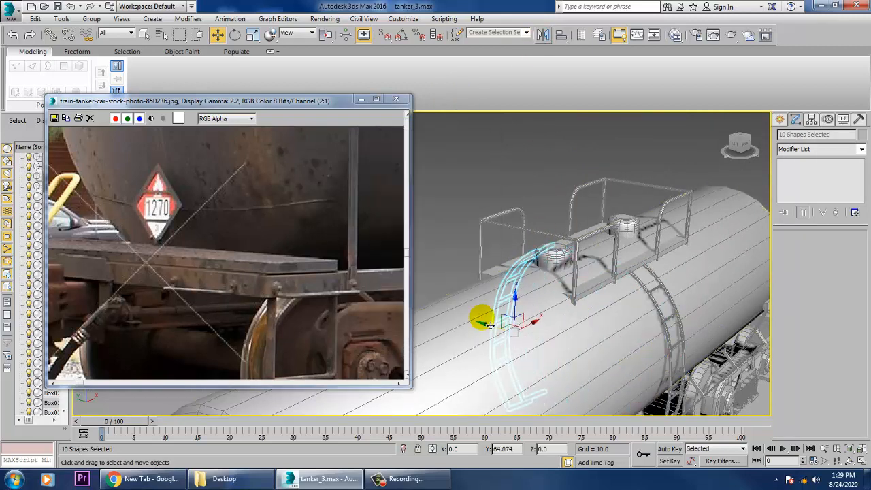
# Adjust the mirrored ladder's position along Y so it sits against the tank's side.
pyautogui.keyDown('alt'); pyautogui.moveTo(519, 302); pyautogui.dragTo(531, 208, button='middle'); pyautogui.keyUp('alt')
pyautogui.moveTo(454, 245); pyautogui.dragTo(461, 245)
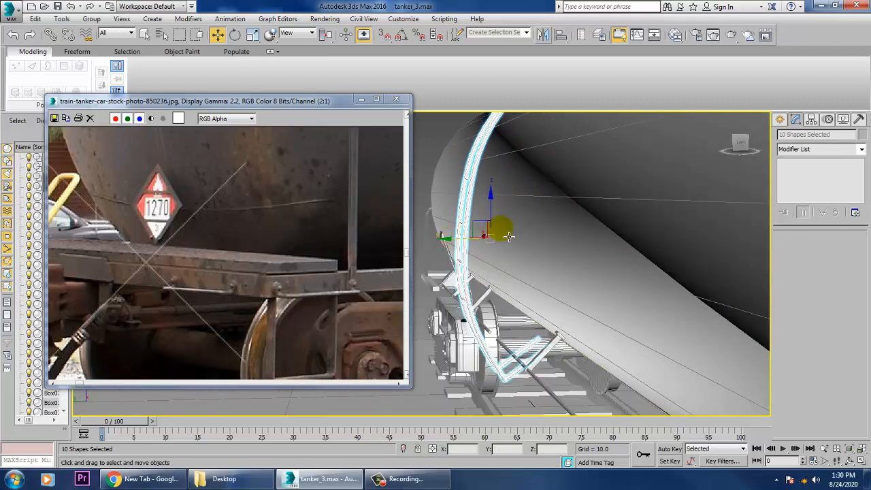
pyautogui.moveTo(509, 237)
pyautogui.keyDown('alt'); pyautogui.mouseDown(button='middle')
pyautogui.moveTo(524, 237)
pyautogui.moveTo(507, 237)
pyautogui.mouseUp(button='middle'); pyautogui.keyUp('alt')
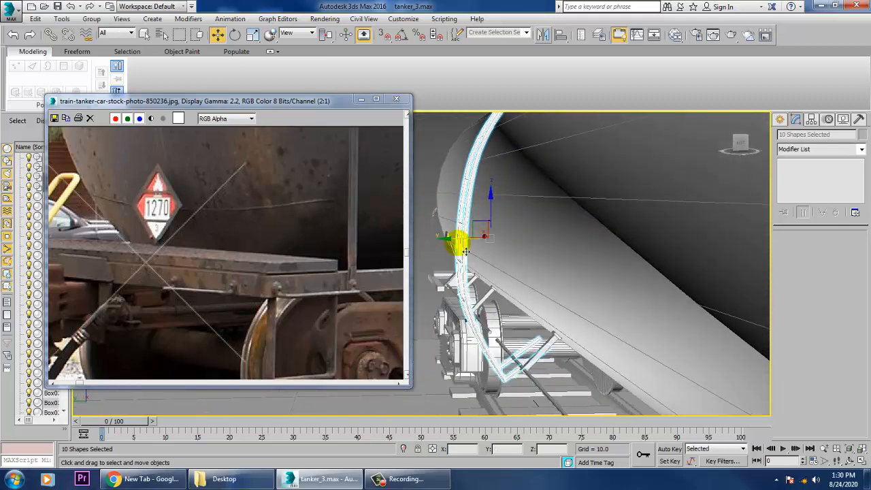
pyautogui.moveTo(464, 248); pyautogui.dragTo(478, 247)
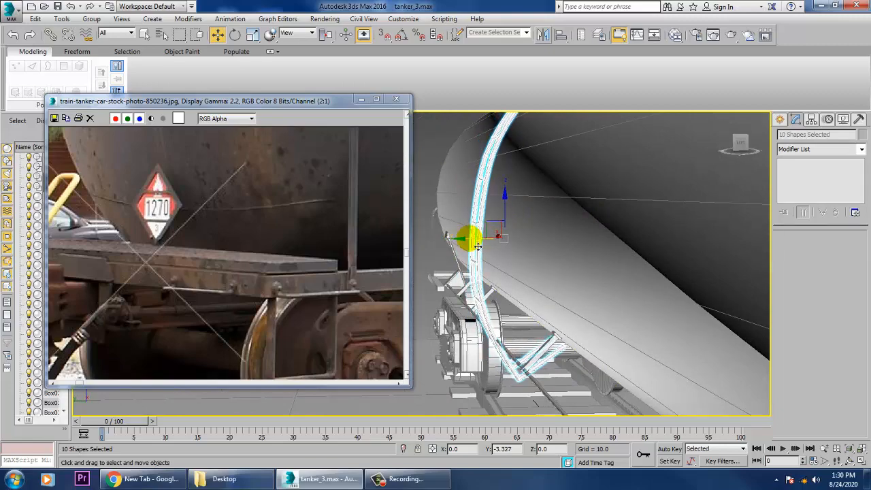
pyautogui.keyDown('alt'); pyautogui.moveTo(502, 236); pyautogui.dragTo(551, 229, button='middle'); pyautogui.keyUp('alt')
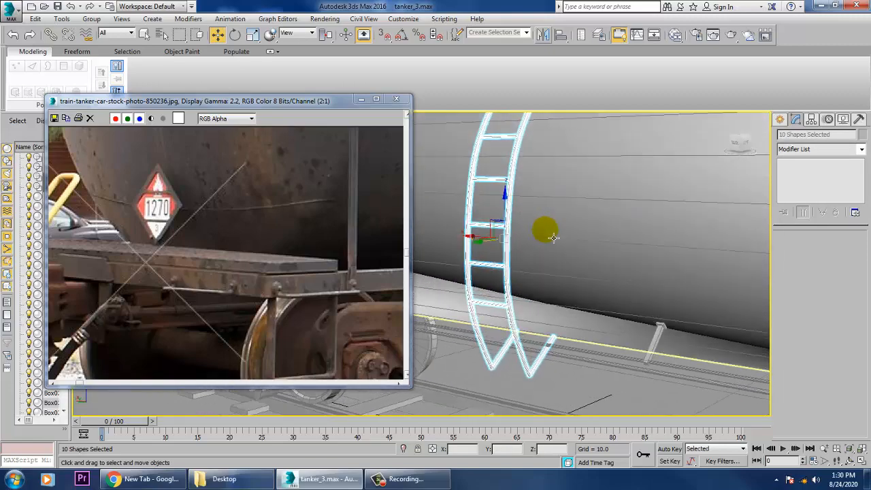
# Examine the reference photo's pipes and brackets below the tank and compare them with the model's side.
pyautogui.scroll(-5, 578, 289)
pyautogui.moveTo(578, 289); pyautogui.dragTo(579, 314, button='middle')
pyautogui.keyDown('alt'); pyautogui.moveTo(579, 314); pyautogui.dragTo(564, 267, button='middle'); pyautogui.keyUp('alt')
pyautogui.scroll(3, 558, 306)
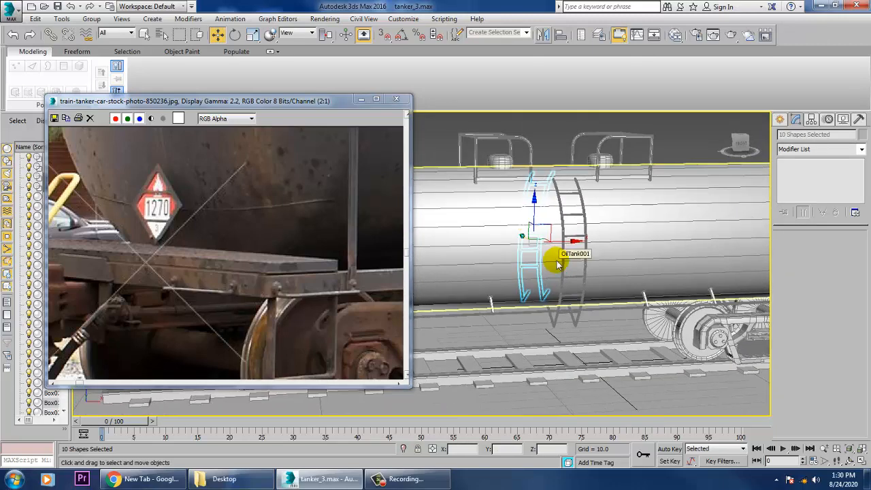
pyautogui.moveTo(304, 241); pyautogui.dragTo(197, 203, button='middle')
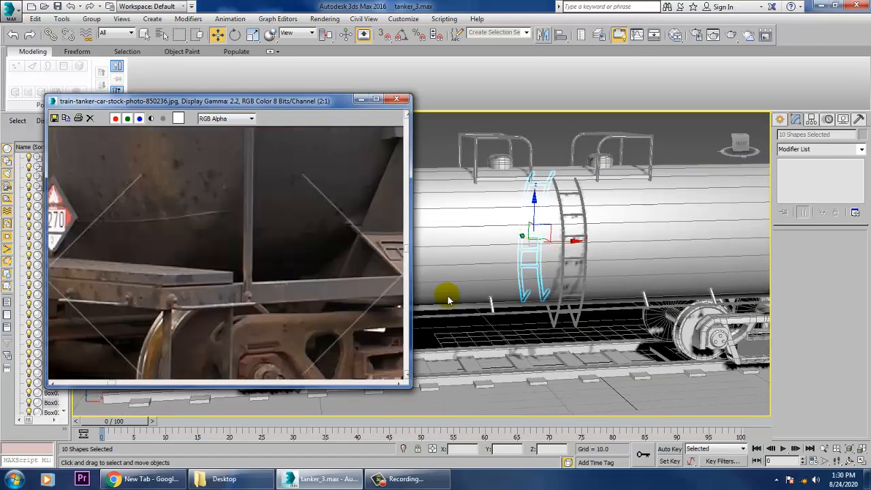
pyautogui.keyDown('alt'); pyautogui.moveTo(675, 313); pyautogui.dragTo(723, 315, button='middle'); pyautogui.keyUp('alt')
pyautogui.scroll(3, 363, 302)
pyautogui.moveTo(338, 303); pyautogui.dragTo(237, 216, button='middle')
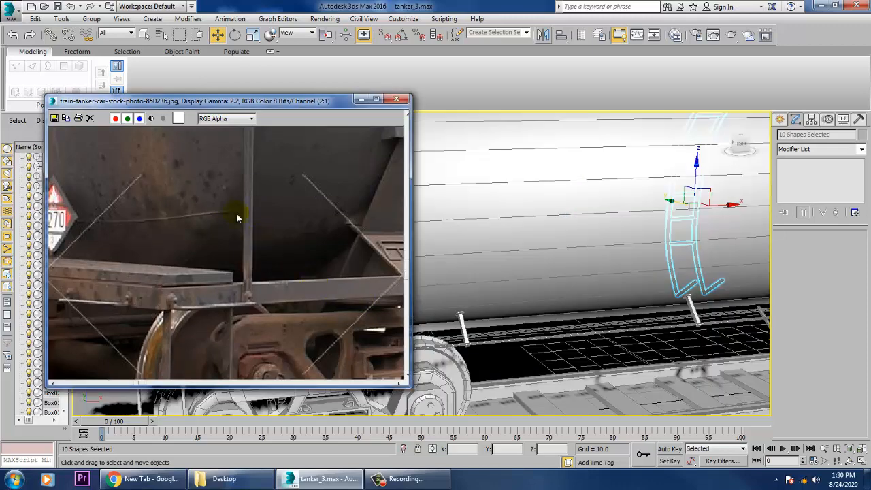
pyautogui.moveTo(284, 269); pyautogui.dragTo(235, 302, button='middle')
pyautogui.moveTo(336, 242); pyautogui.dragTo(215, 260, button='middle')
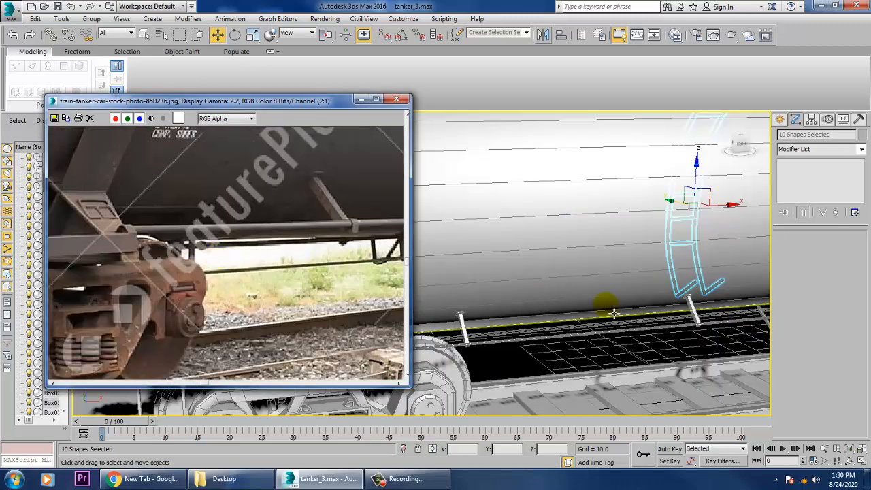
pyautogui.scroll(-6, 692, 308)
pyautogui.scroll(-2, 636, 268)
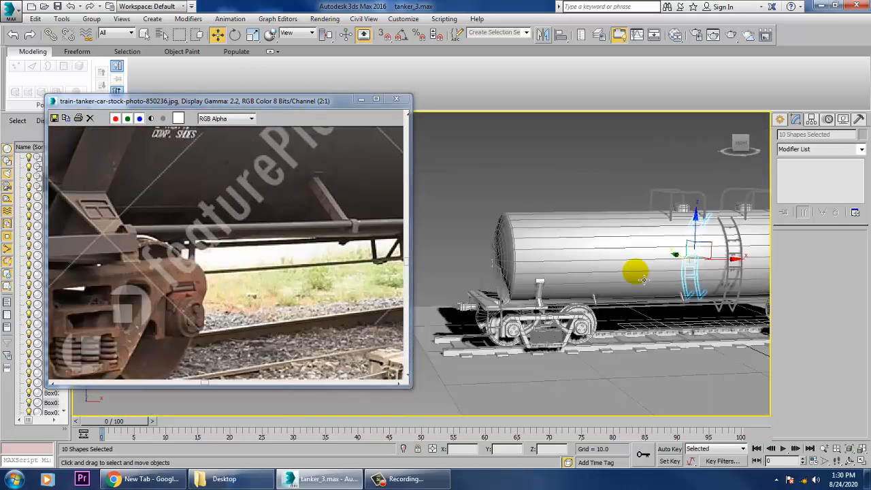
# Move the reference photo aside and maximize the Top viewport on the tanker's underframe.
pyautogui.hotkey('alt', 'w')
pyautogui.click(414, 227)
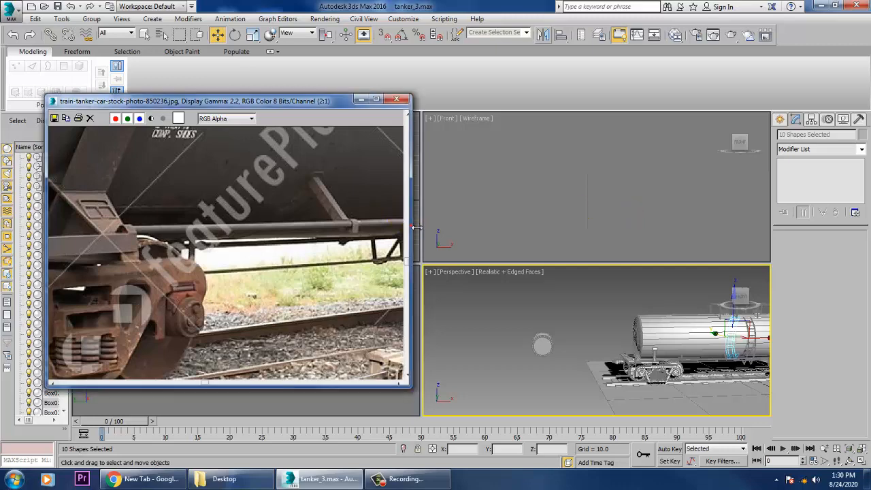
pyautogui.click(421, 239)
pyautogui.hotkey('alt', 'w')
pyautogui.press('z')
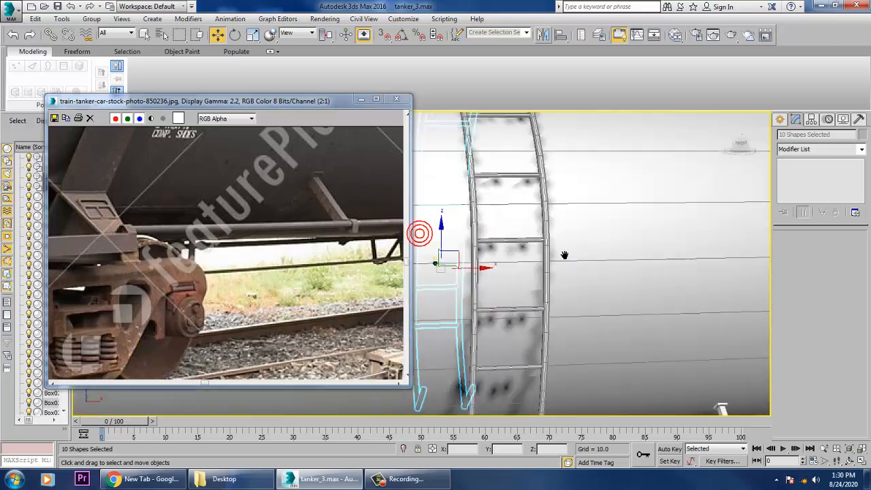
pyautogui.moveTo(420, 234); pyautogui.dragTo(429, 241, button='middle')
pyautogui.hotkey('alt', 'w')
pyautogui.moveTo(326, 102); pyautogui.dragTo(193, 103)
pyautogui.click(366, 241)
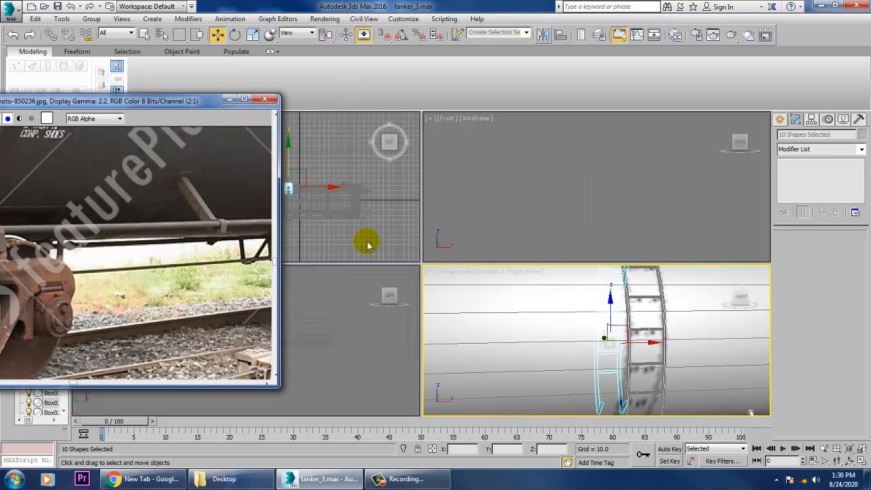
pyautogui.hotkey('alt', 'w')
pyautogui.scroll(6, 461, 282)
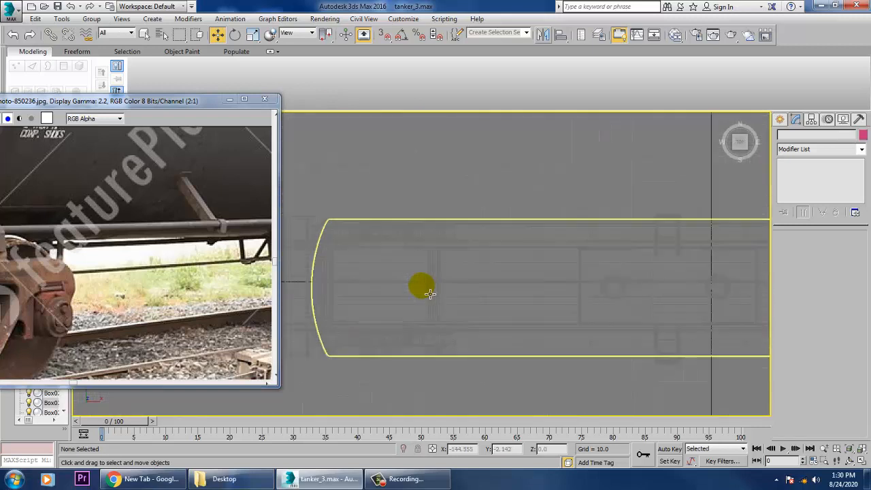
# Clone the long centre pipe under the tank as a single copy offset about -10 along Y.
pyautogui.click(409, 282)
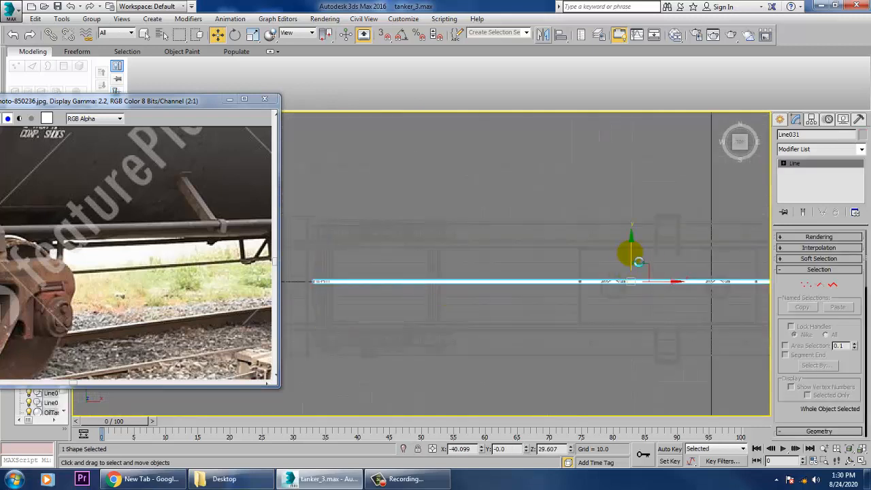
pyautogui.keyDown('shift'); pyautogui.moveTo(639, 262); pyautogui.dragTo(629, 282); pyautogui.keyUp('shift')
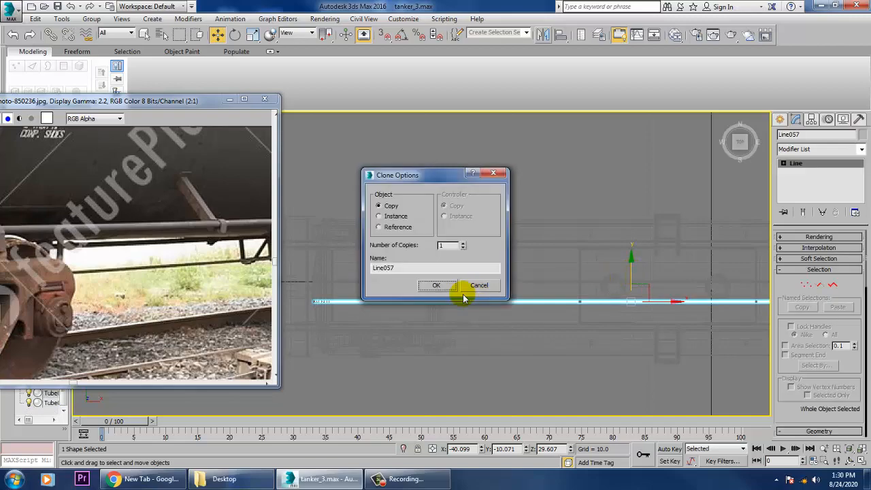
pyautogui.click(446, 287)
# In the Perspective view, move the copied pipe close to the original, to Y about -1.1 and Z about 30.5.
pyautogui.hotkey('alt', 'w')
pyautogui.rightClick(579, 329)
pyautogui.hotkey('alt', 'w')
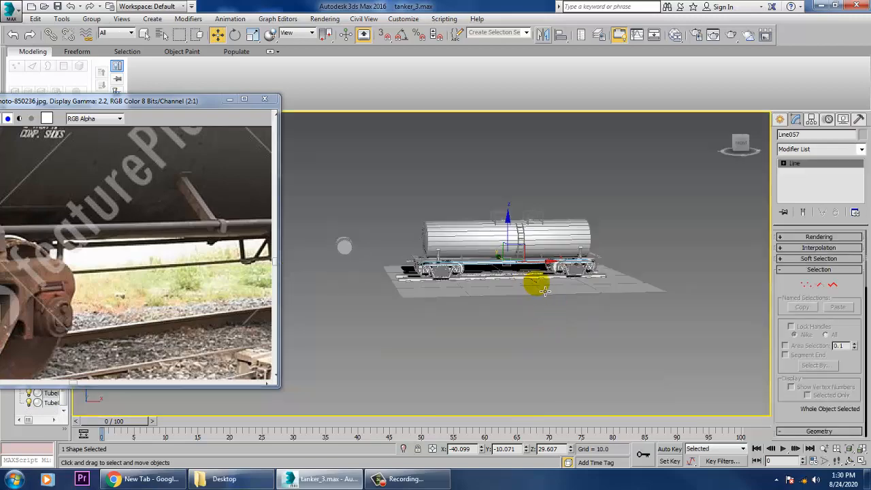
pyautogui.scroll(10, 544, 291)
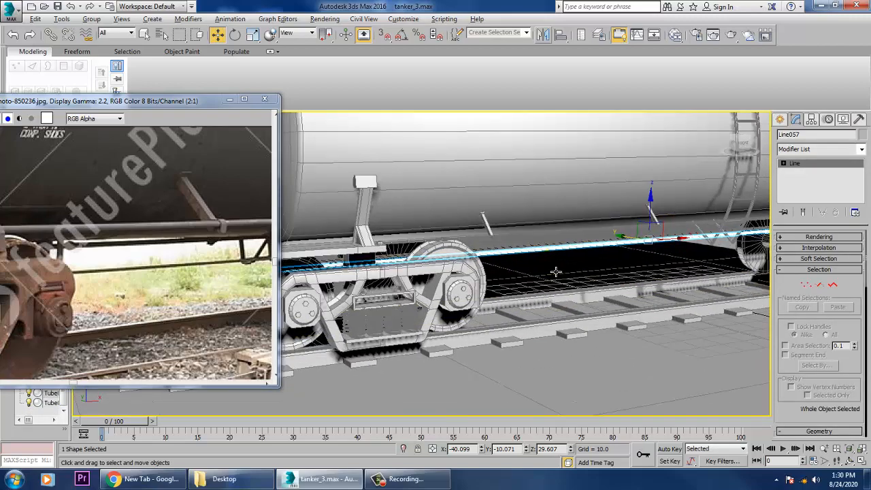
pyautogui.scroll(-6, 556, 271)
pyautogui.moveTo(570, 259); pyautogui.dragTo(753, 274, button='middle')
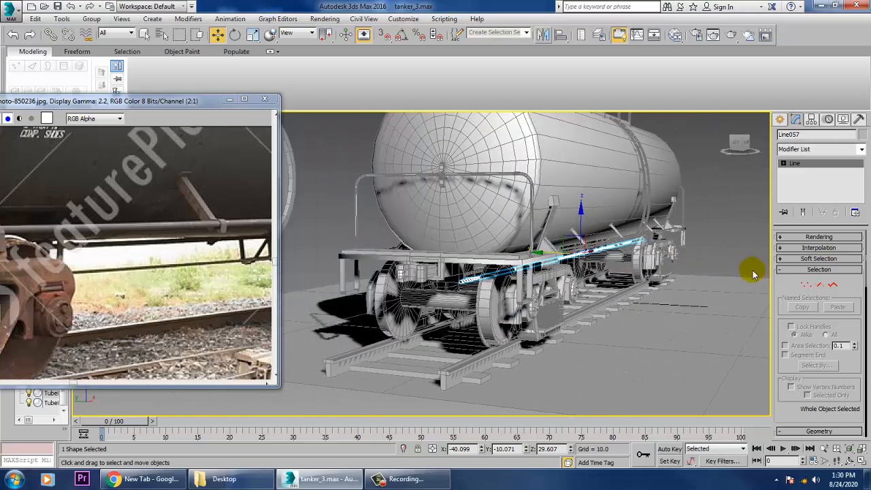
pyautogui.moveTo(549, 263); pyautogui.dragTo(533, 260)
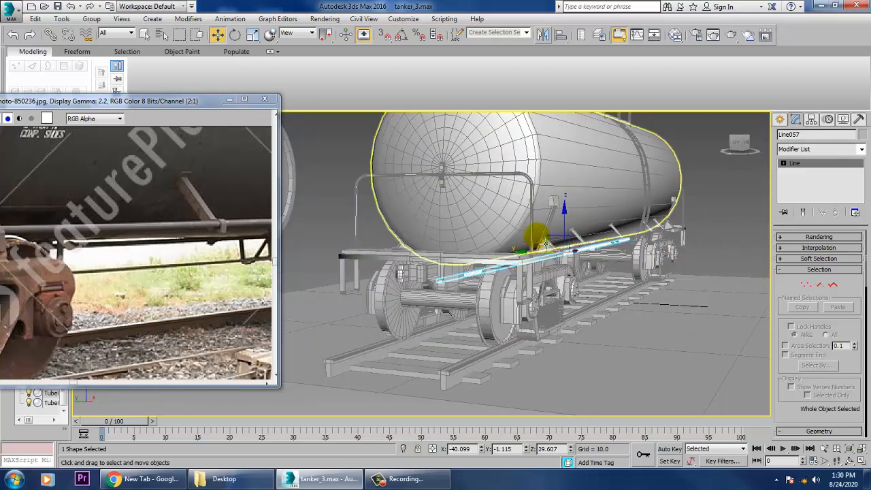
pyautogui.moveTo(570, 232); pyautogui.dragTo(563, 222)
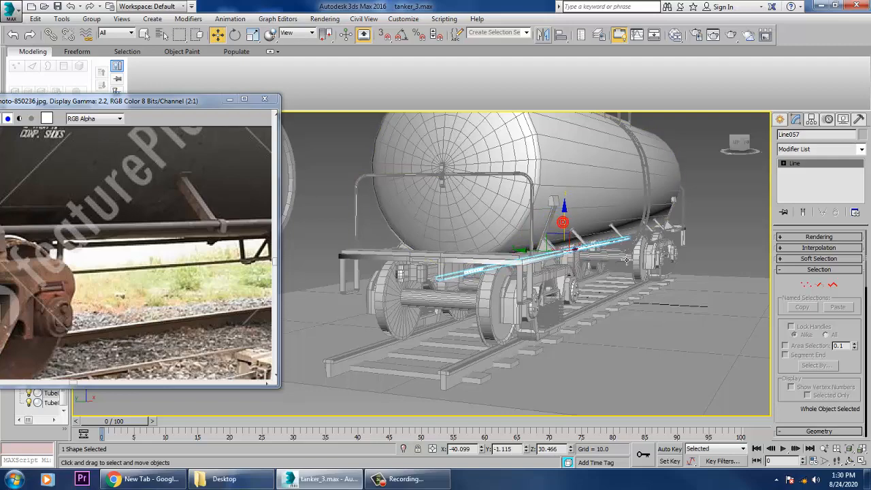
# Move the copied pipe's end vertex along X to about -194.9, into the underframe block above the axle.
pyautogui.scroll(5, 605, 252)
pyautogui.scroll(6, 644, 251)
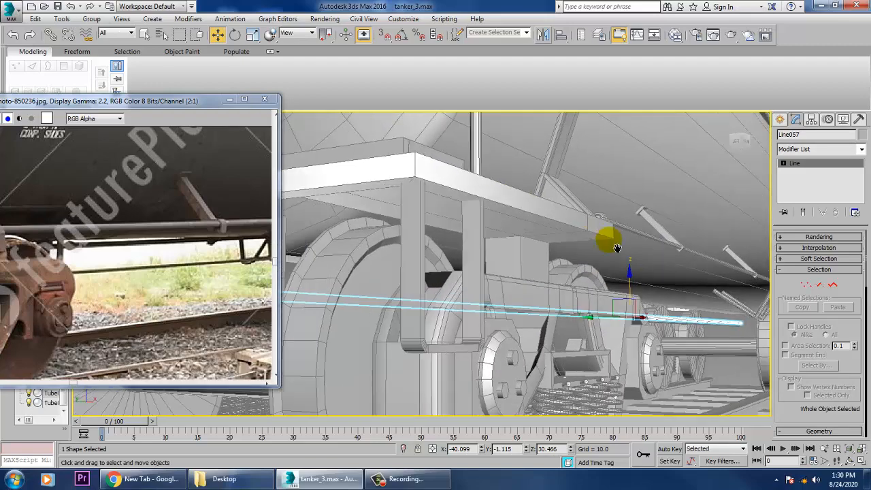
pyautogui.press('1')
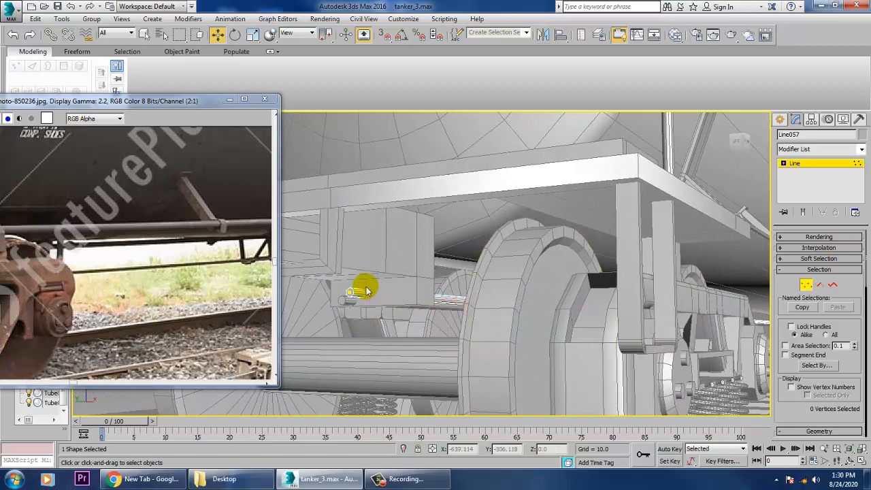
pyautogui.moveTo(373, 325); pyautogui.dragTo(404, 304)
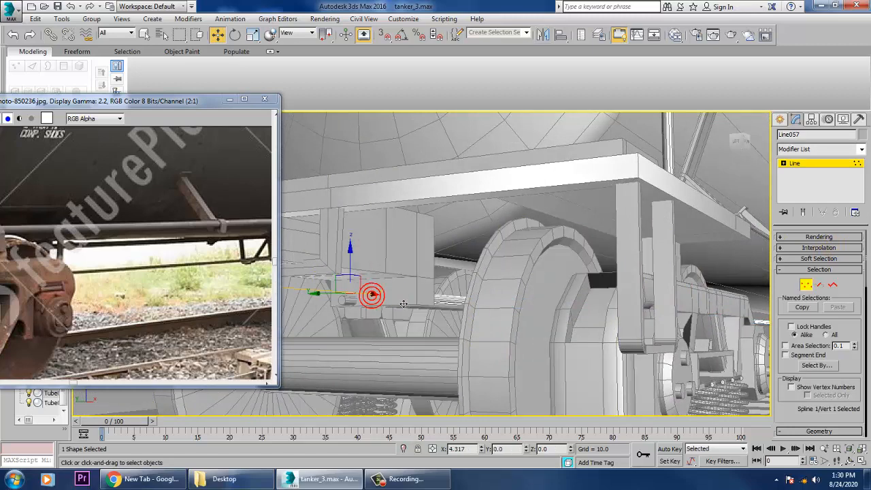
pyautogui.click(794, 168)
# Move the original pipe's end vertex along X to about -196.3, into the same underframe block.
pyautogui.click(346, 302)
pyautogui.press('1')
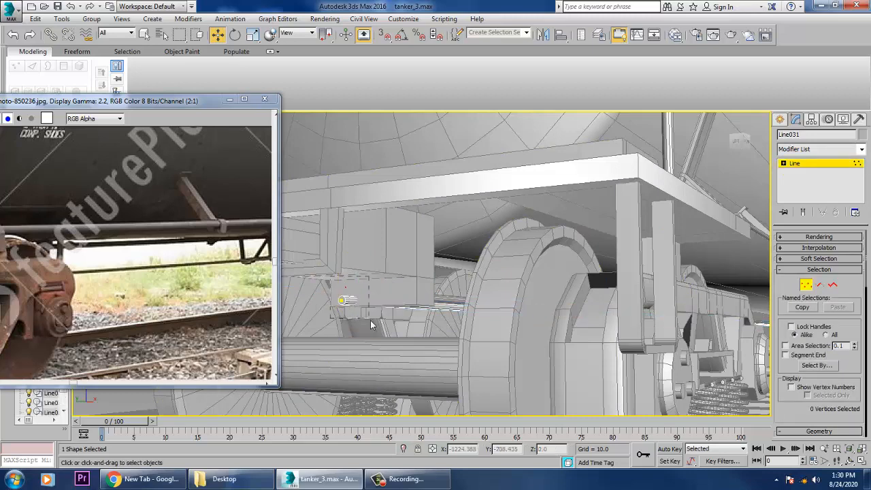
pyautogui.moveTo(389, 310); pyautogui.dragTo(406, 311)
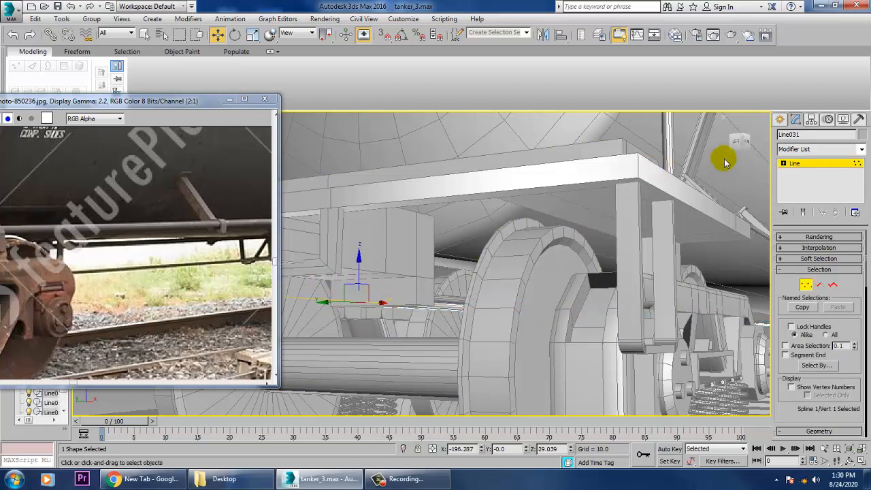
pyautogui.click(797, 167)
# Select the copied pipe and move it along Y to about -5.2, spacing it from the original pipe.
pyautogui.keyDown('alt'); pyautogui.moveTo(490, 292); pyautogui.dragTo(560, 283, button='middle'); pyautogui.keyUp('alt')
pyautogui.click(464, 300)
pyautogui.keyDown('alt'); pyautogui.moveTo(406, 361); pyautogui.dragTo(508, 364, button='middle'); pyautogui.keyUp('alt')
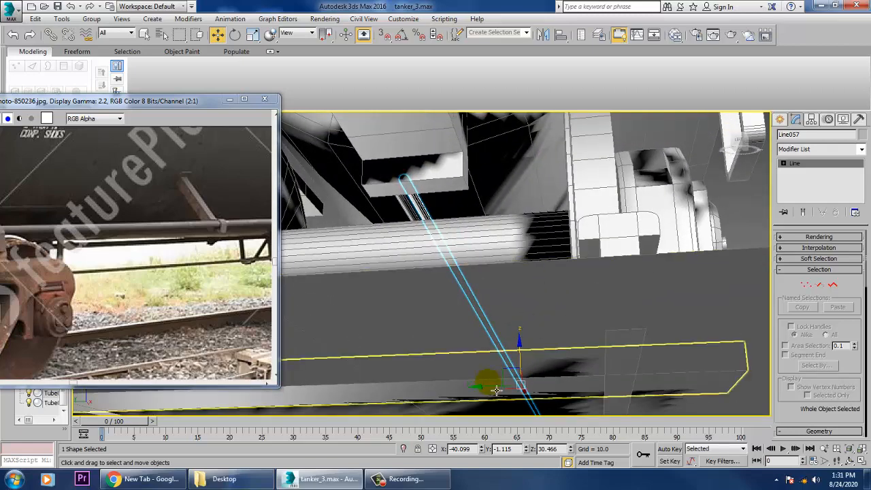
pyautogui.moveTo(488, 385); pyautogui.dragTo(508, 393)
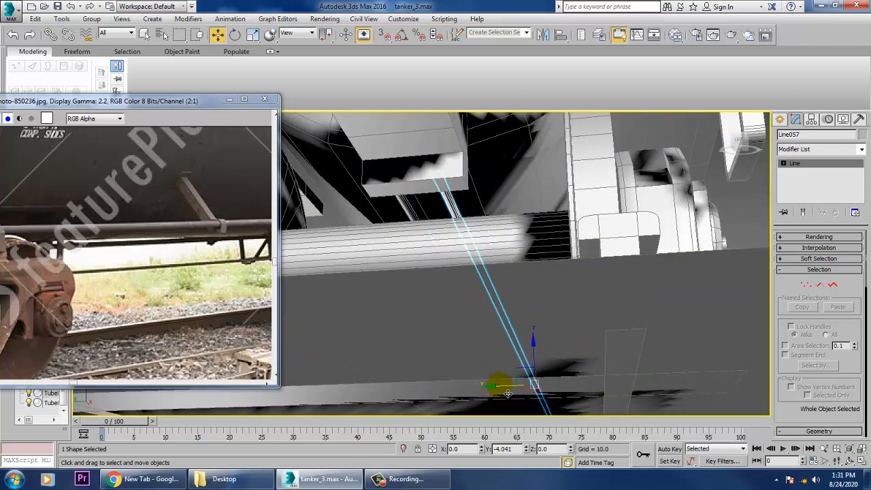
# In the Left view, draw an open U-shaped hanger line around the pipes, about 4 units wide and 2.2 high, with viewport rendering off.
pyautogui.moveTo(225, 275); pyautogui.dragTo(152, 290, button='middle')
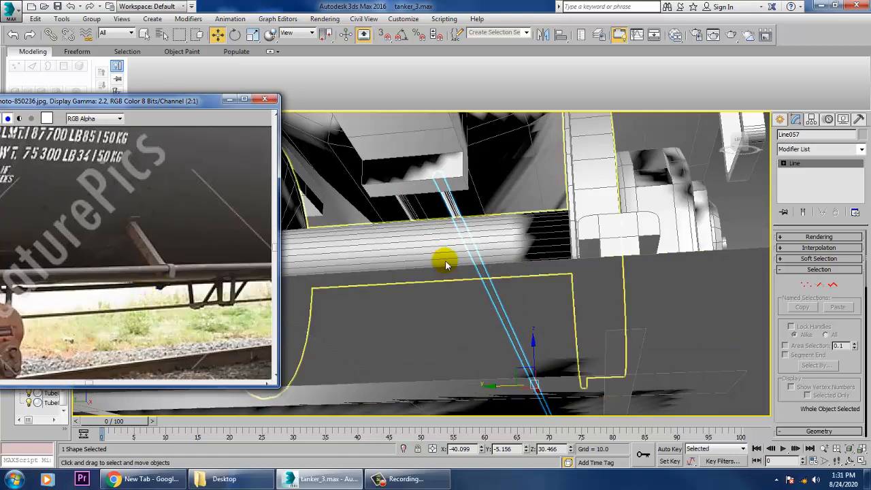
pyautogui.hotkey('alt', 'w')
pyautogui.hotkey('alt', 'w')
pyautogui.scroll(-9, 603, 226)
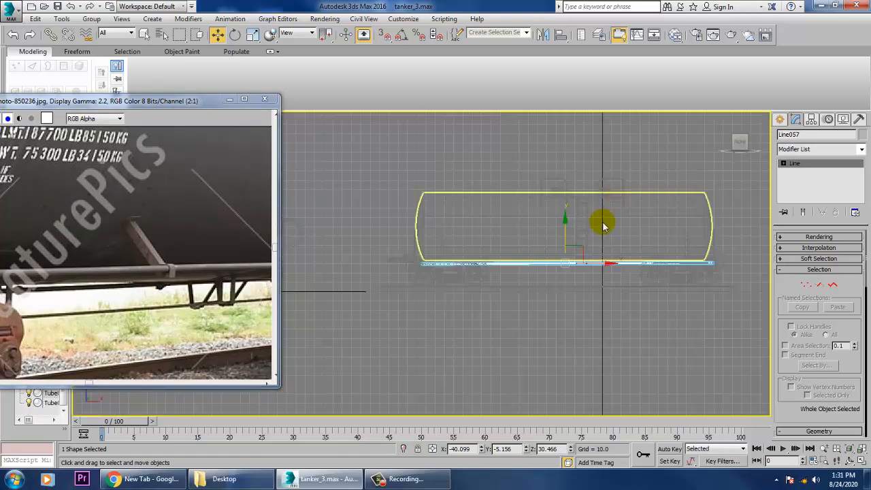
pyautogui.hotkey('alt', 'w')
pyautogui.middleClick(373, 357)
pyautogui.hotkey('alt', 'w')
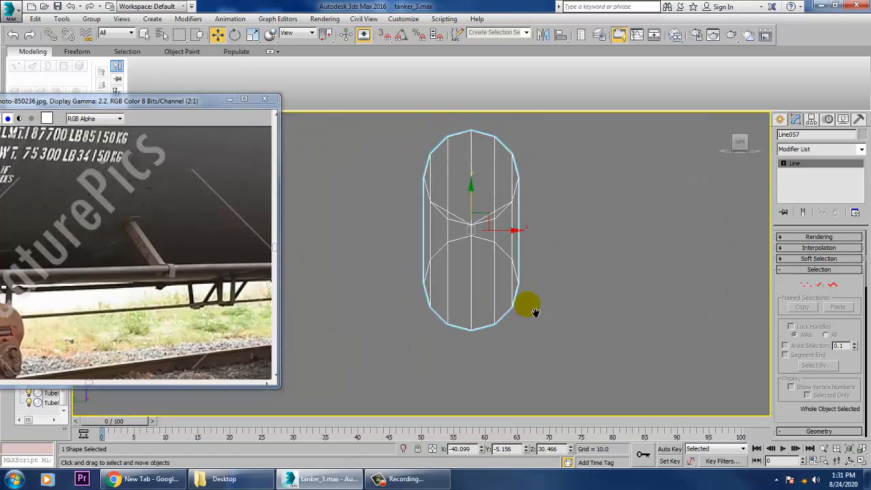
pyautogui.scroll(-6, 528, 299)
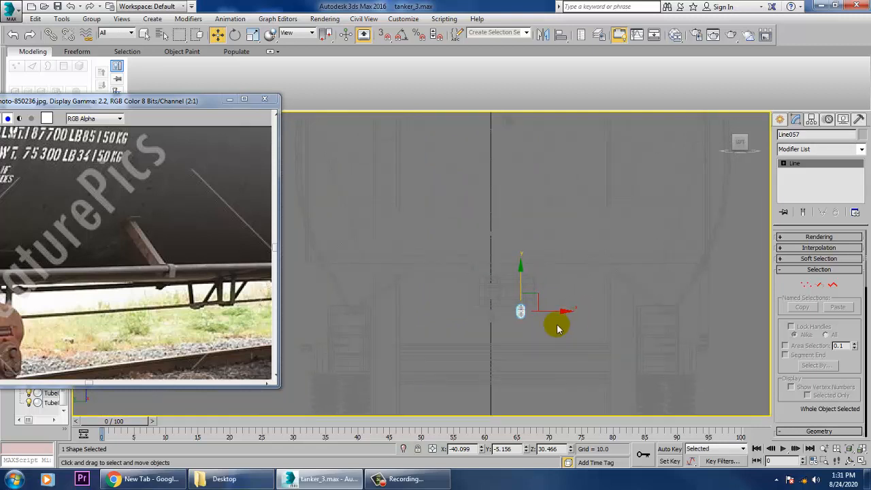
pyautogui.scroll(5, 559, 325)
pyautogui.moveTo(560, 326); pyautogui.dragTo(593, 338, button='middle')
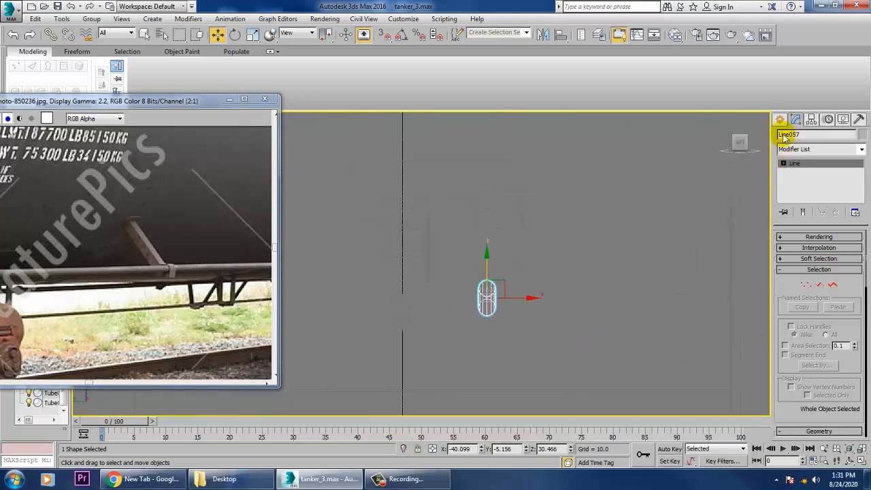
pyautogui.click(781, 120)
pyautogui.click(800, 139)
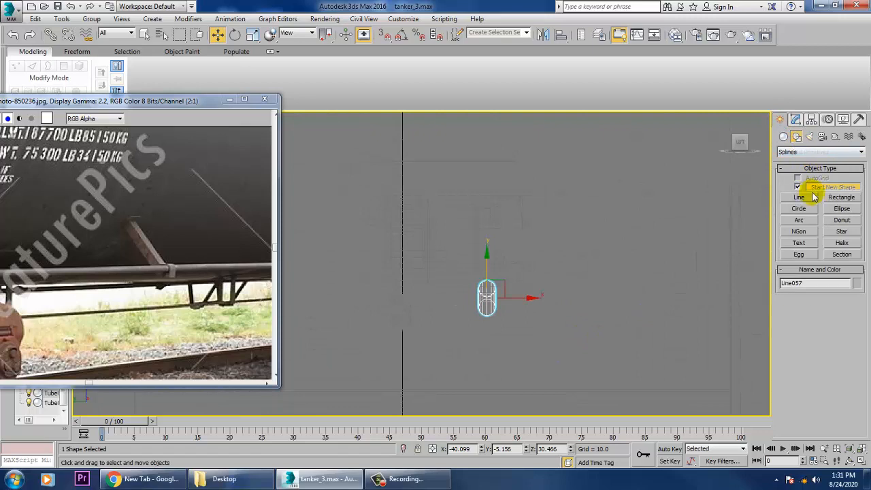
pyautogui.click(809, 198)
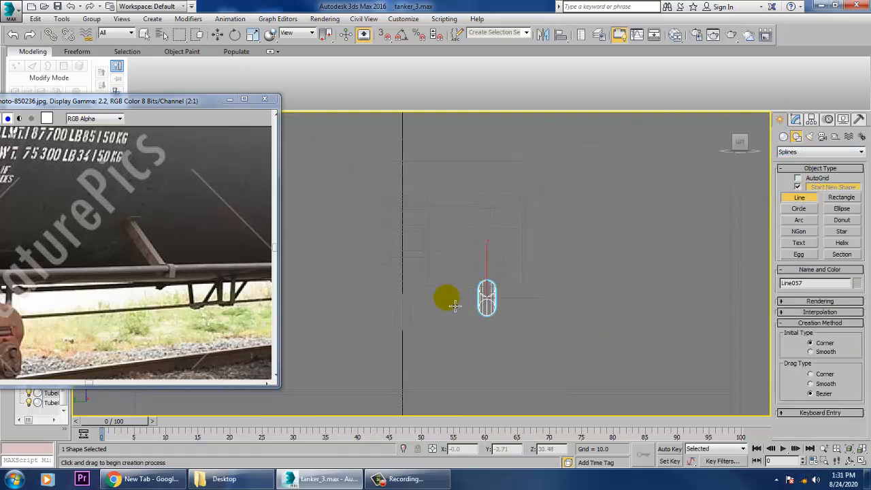
pyautogui.click(447, 298)
pyautogui.rightClick(453, 337)
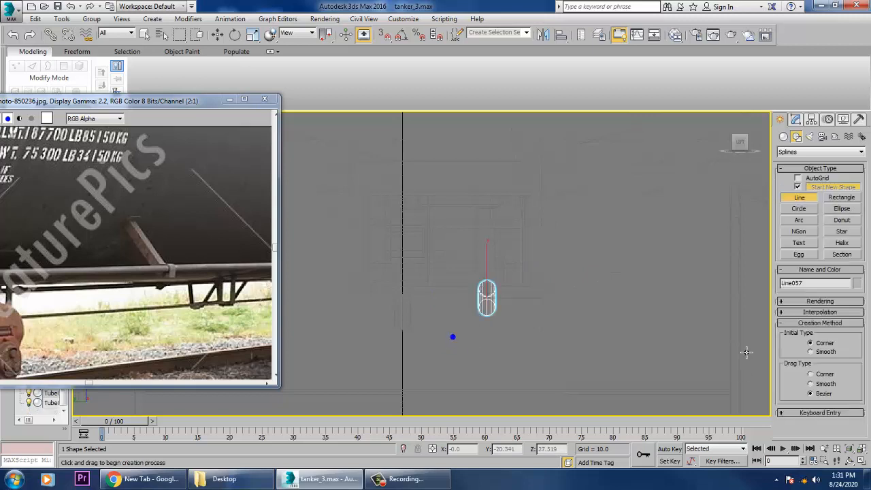
pyautogui.click(800, 304)
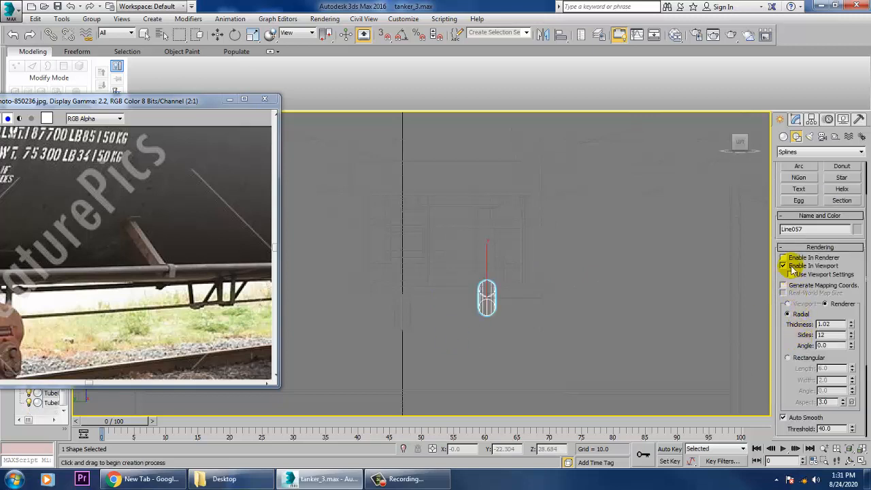
pyautogui.click(451, 295)
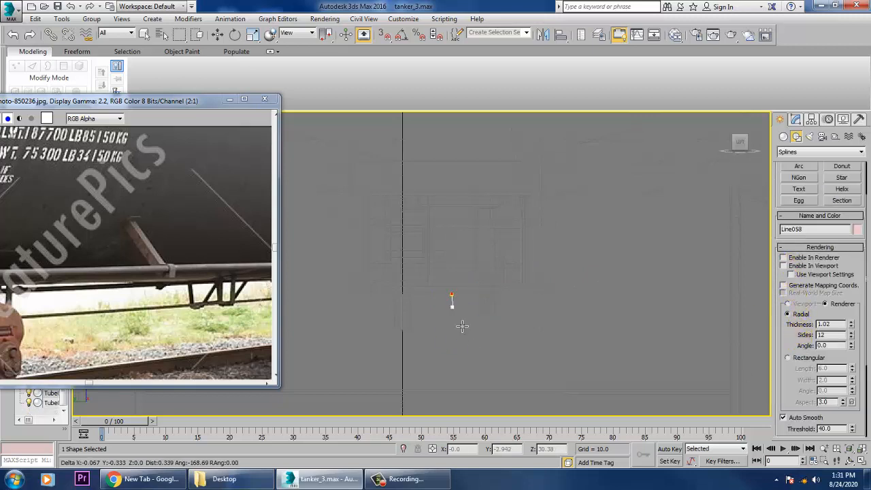
pyautogui.click(464, 329)
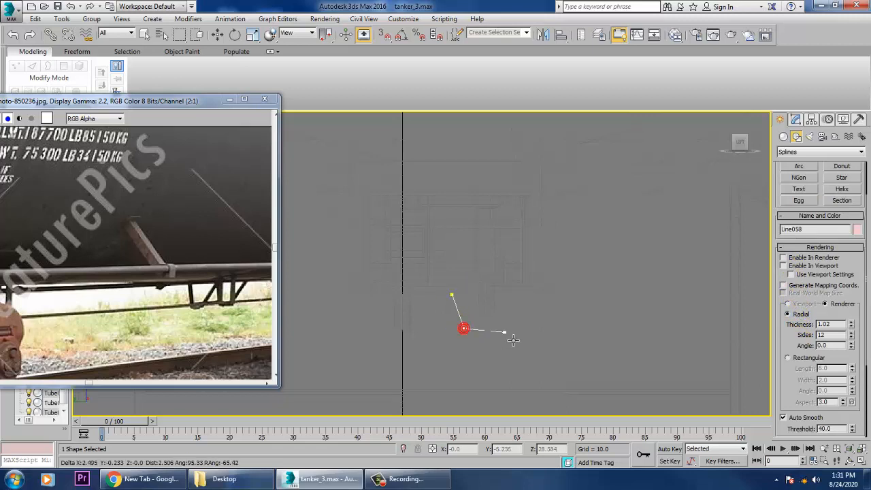
pyautogui.click(518, 294)
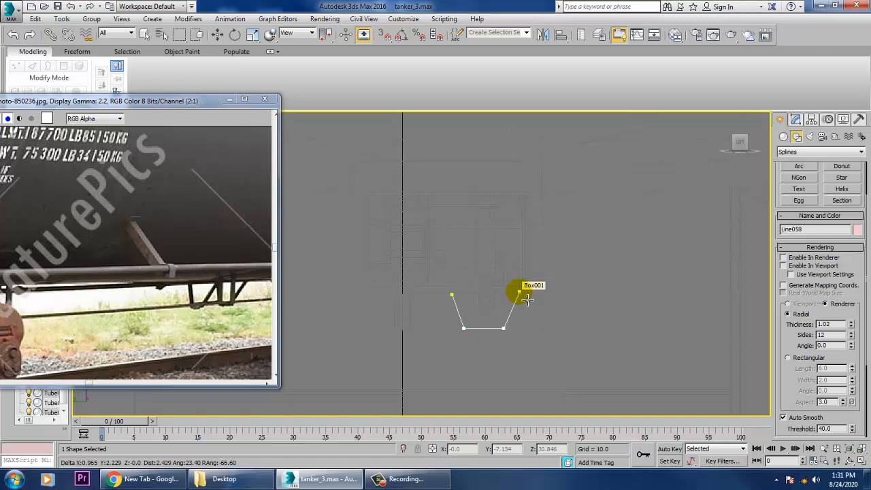
pyautogui.rightClick(522, 294)
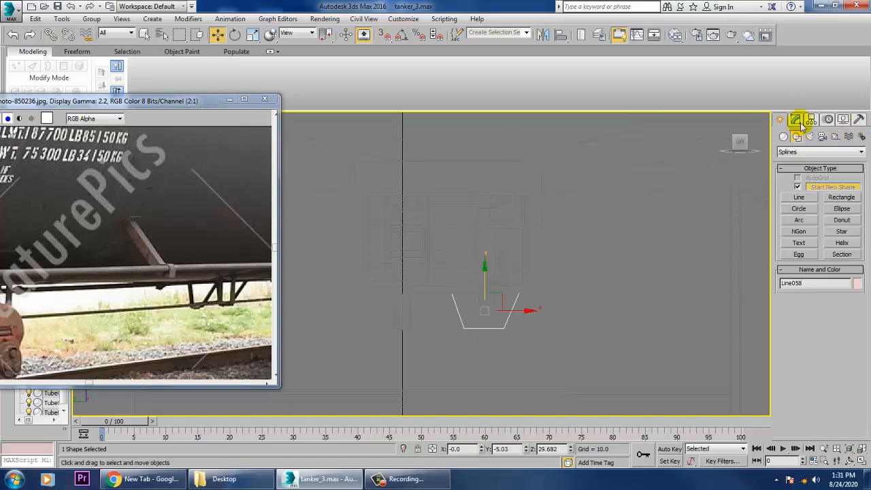
# Enable the hanger line's viewport rendering with a rectangular cross-section and set its width to 0.6.
pyautogui.click(796, 121)
pyautogui.click(797, 237)
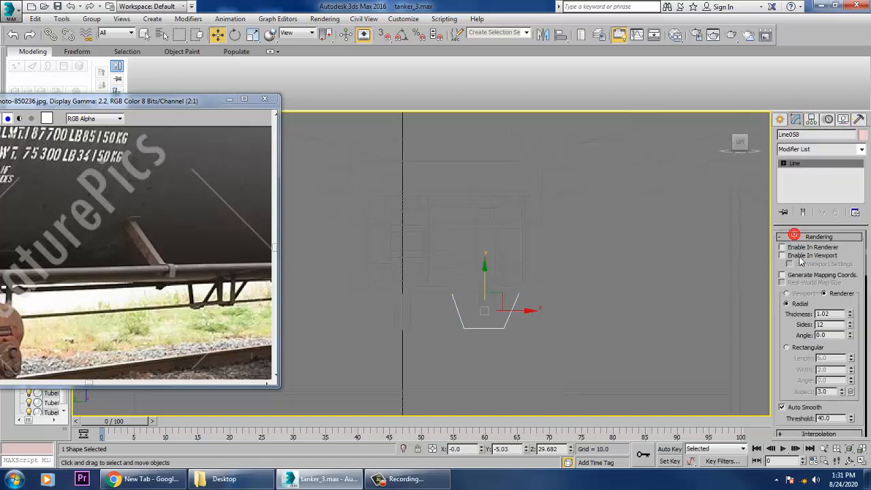
pyautogui.click(800, 255)
pyautogui.click(787, 348)
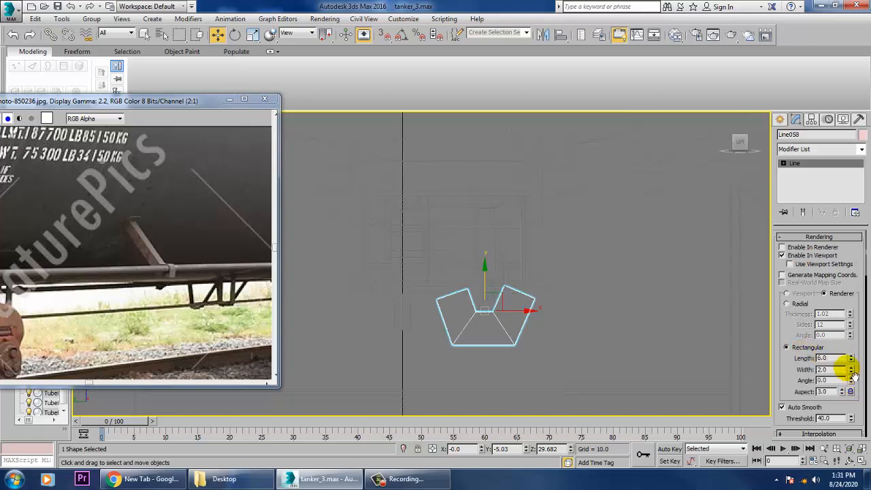
pyautogui.moveTo(851, 373); pyautogui.dragTo(866, 417)
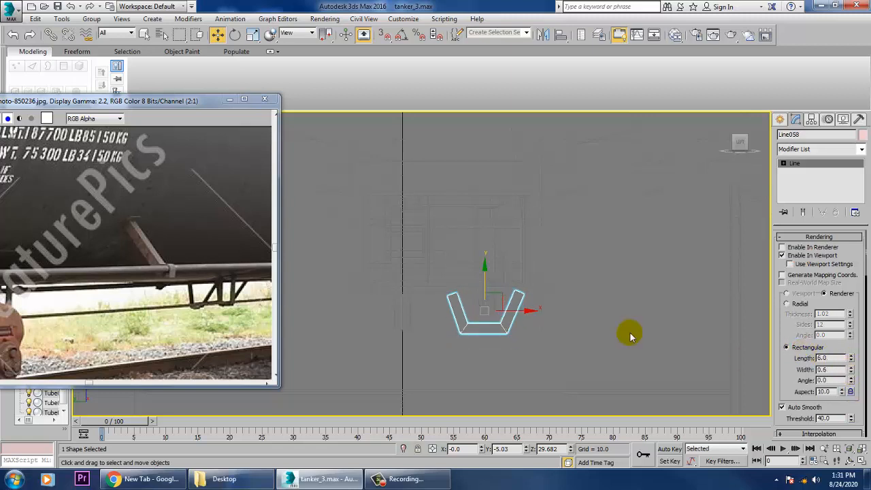
# Reduce the hanger's cross-section to length 0.78 and width 0.32, and raise the hanger to Z about 30.15.
pyautogui.hotkey('alt', 'w')
pyautogui.rightClick(629, 332)
pyautogui.hotkey('alt', 'w')
pyautogui.scroll(-4, 640, 312)
pyautogui.keyDown('alt'); pyautogui.moveTo(600, 323); pyautogui.dragTo(683, 315, button='middle'); pyautogui.keyUp('alt')
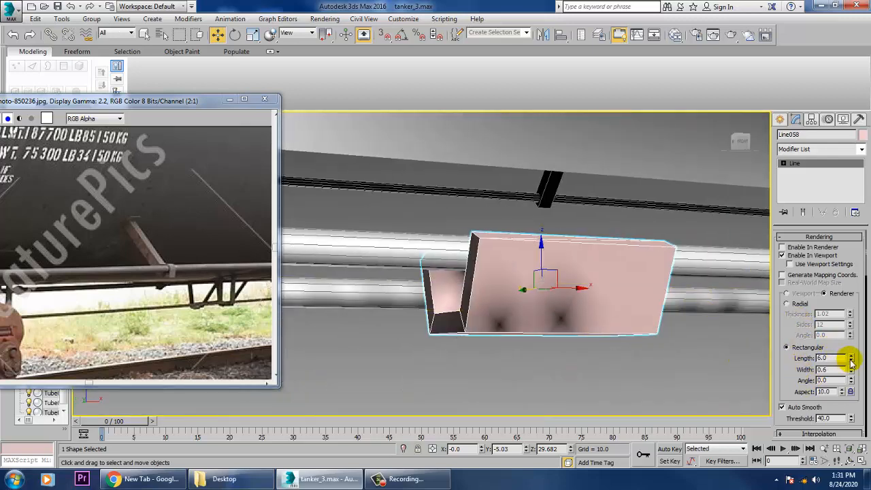
pyautogui.moveTo(851, 363); pyautogui.dragTo(863, 414)
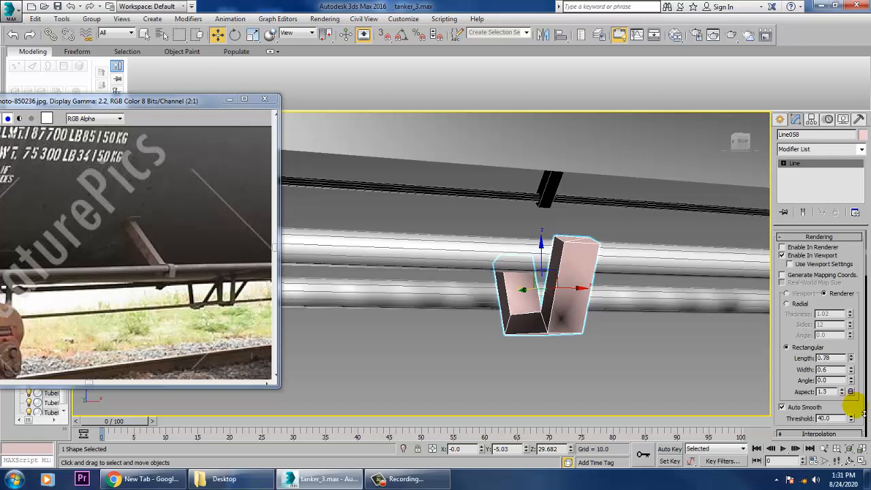
pyautogui.moveTo(851, 371); pyautogui.dragTo(854, 392)
pyautogui.moveTo(568, 278); pyautogui.dragTo(548, 249)
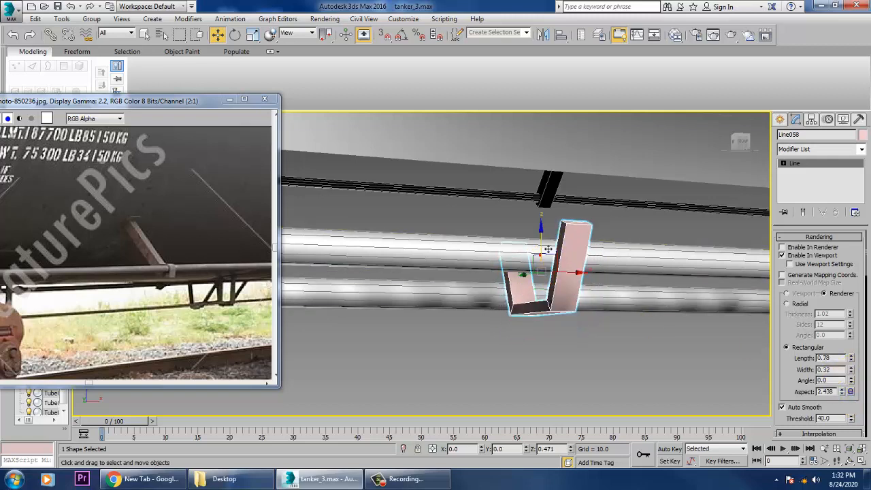
# In the Left view, select the hanger's upper end vertices and raise them toward the underframe.
pyautogui.keyDown('alt'); pyautogui.moveTo(562, 245); pyautogui.dragTo(615, 247, button='middle'); pyautogui.keyUp('alt')
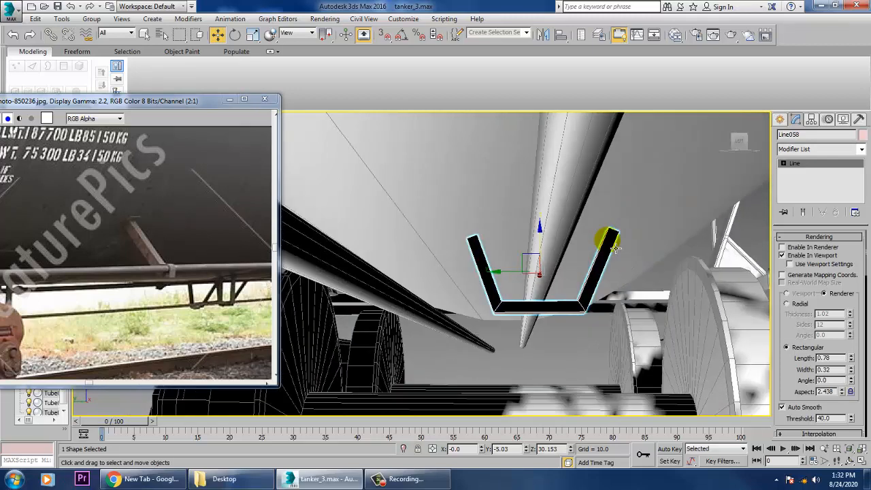
pyautogui.hotkey('alt', 'w')
pyautogui.rightClick(354, 327)
pyautogui.hotkey('alt', 'w')
pyautogui.press('z')
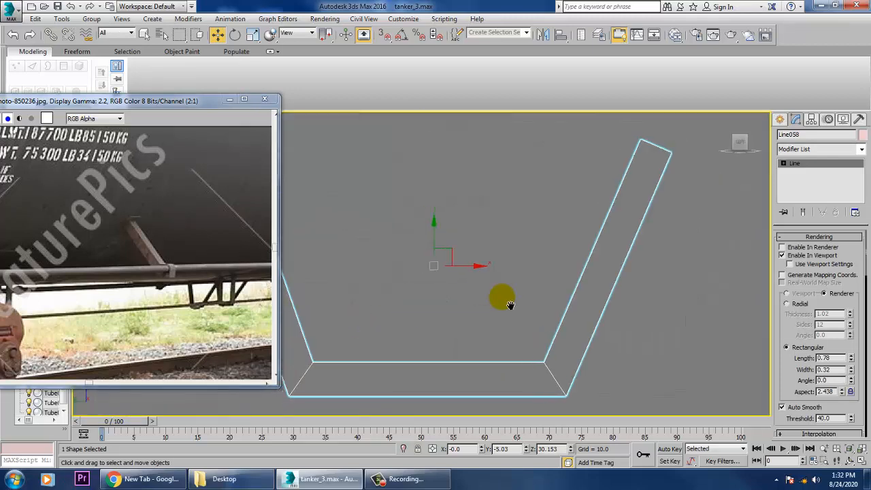
pyautogui.scroll(-3, 529, 305)
pyautogui.press('1')
pyautogui.moveTo(501, 298); pyautogui.dragTo(539, 338, button='middle')
pyautogui.scroll(-2, 529, 304)
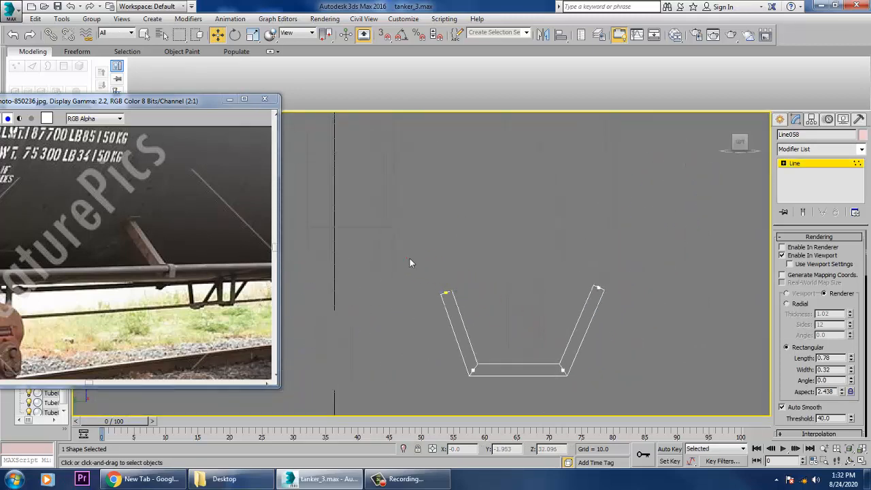
pyautogui.moveTo(453, 266); pyautogui.dragTo(458, 247)
# In the Perspective view, leave vertex editing and scale the whole hanger uniformly to about 167%.
pyautogui.hotkey('alt', 'w')
pyautogui.rightClick(633, 303)
pyautogui.hotkey('alt', 'w')
pyautogui.keyDown('alt'); pyautogui.moveTo(644, 294); pyautogui.dragTo(587, 283, button='middle'); pyautogui.keyUp('alt')
pyautogui.scroll(-5, 601, 286)
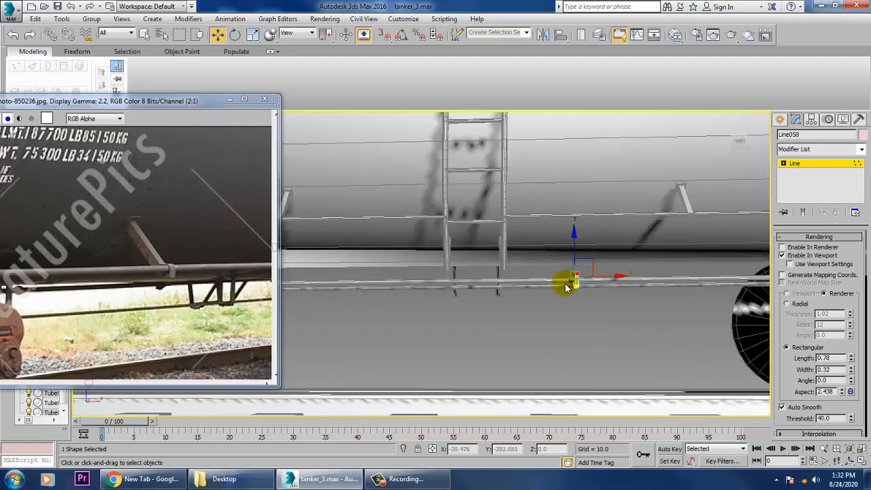
pyautogui.scroll(3, 600, 296)
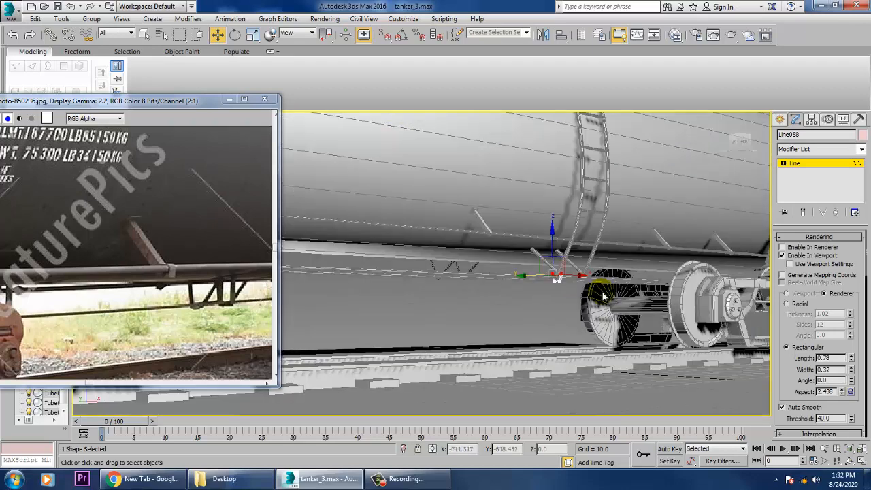
pyautogui.click(803, 165)
pyautogui.press('r')
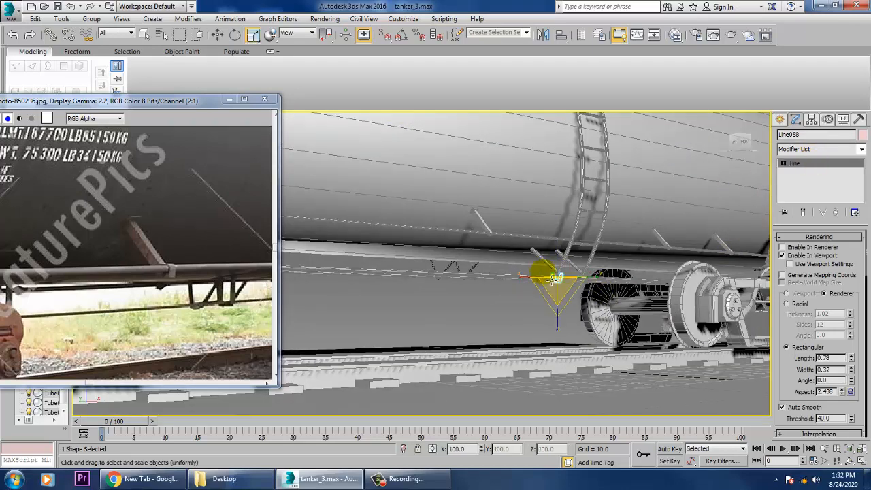
pyautogui.moveTo(562, 289); pyautogui.dragTo(550, 266)
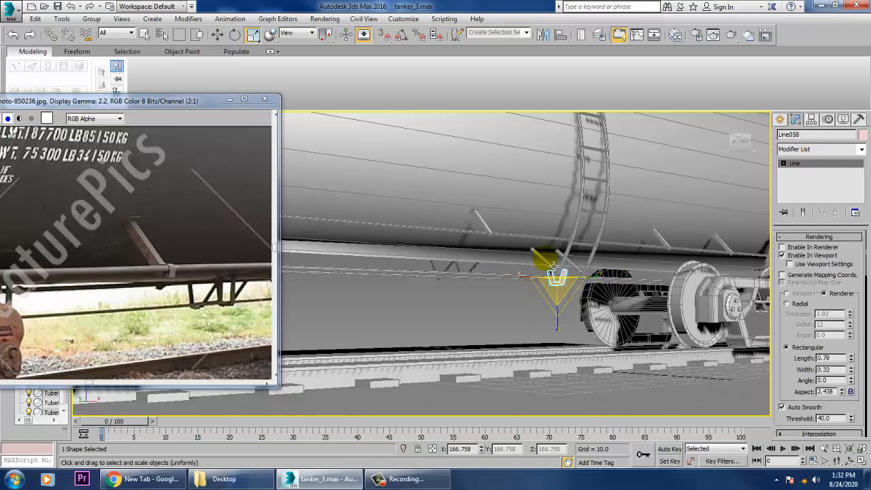
# Raise the scaled hanger's end vertices by about 2.65 along Z so its arms reach the underframe.
pyautogui.scroll(3, 549, 266)
pyautogui.press('w')
pyautogui.moveTo(537, 264)
pyautogui.keyDown('alt'); pyautogui.mouseDown(button='middle')
pyautogui.moveTo(579, 259)
pyautogui.moveTo(587, 245)
pyautogui.moveTo(576, 286)
pyautogui.mouseUp(button='middle'); pyautogui.keyUp('alt')
pyautogui.press('1')
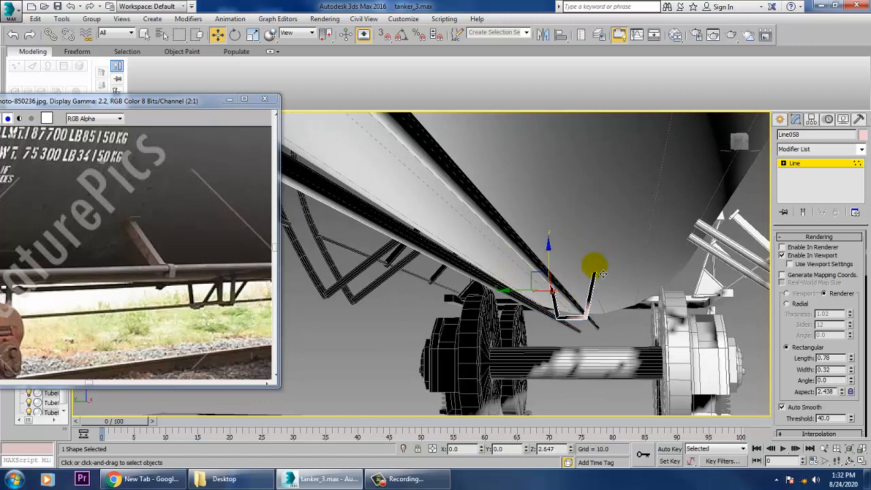
pyautogui.keyDown('alt'); pyautogui.moveTo(602, 273); pyautogui.dragTo(575, 279, button='middle'); pyautogui.keyUp('alt')
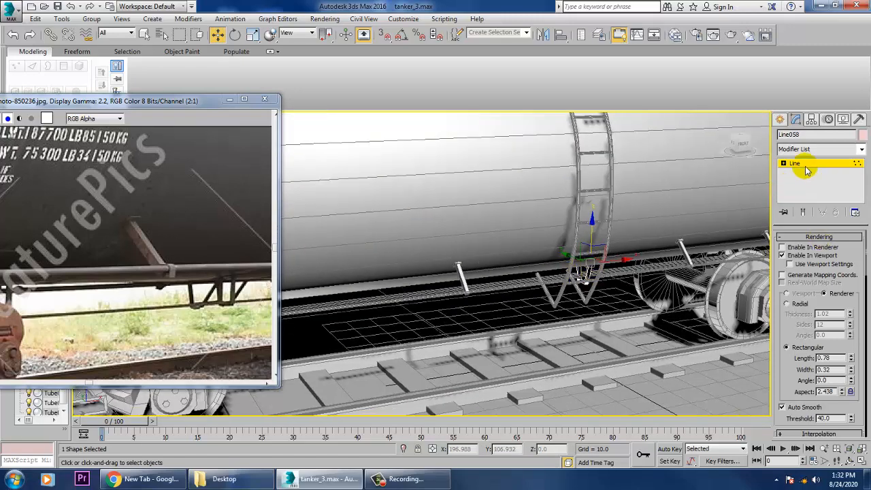
pyautogui.click(805, 165)
# Make one copy of the hanger along the pipes, placed at X about -32.4.
pyautogui.keyDown('alt'); pyautogui.moveTo(655, 277); pyautogui.dragTo(642, 263, button='middle'); pyautogui.keyUp('alt')
pyautogui.click(587, 283)
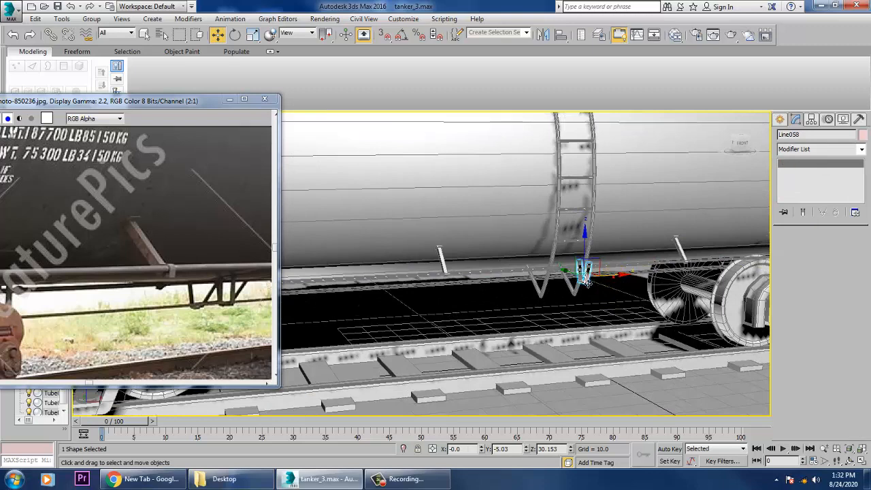
pyautogui.click(542, 282)
pyautogui.keyDown('shift'); pyautogui.moveTo(533, 282); pyautogui.dragTo(546, 282); pyautogui.keyUp('shift')
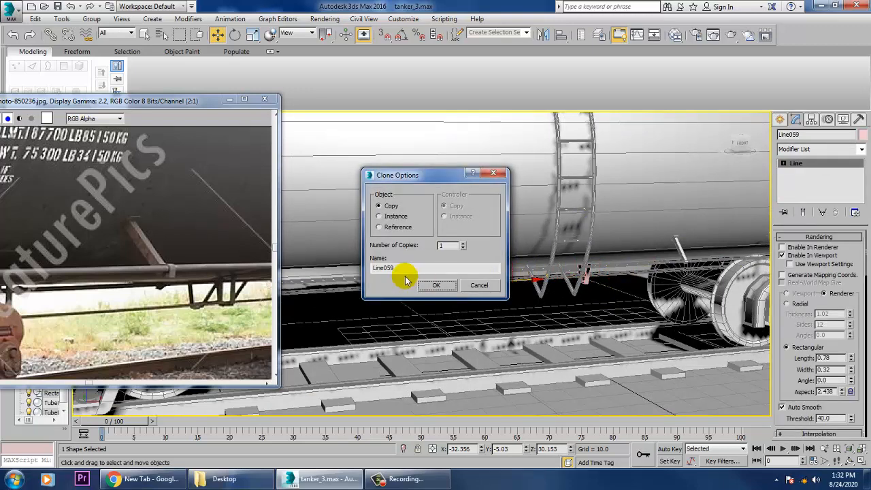
pyautogui.click(422, 284)
# Make two more hanger copies along the pipes, one between the ladder and the nearer wheels, the other at X about -131.1.
pyautogui.scroll(-5, 544, 303)
pyautogui.scroll(-2, 145, 296)
pyautogui.moveTo(231, 290); pyautogui.dragTo(115, 271, button='middle')
pyautogui.scroll(-1, 120, 269)
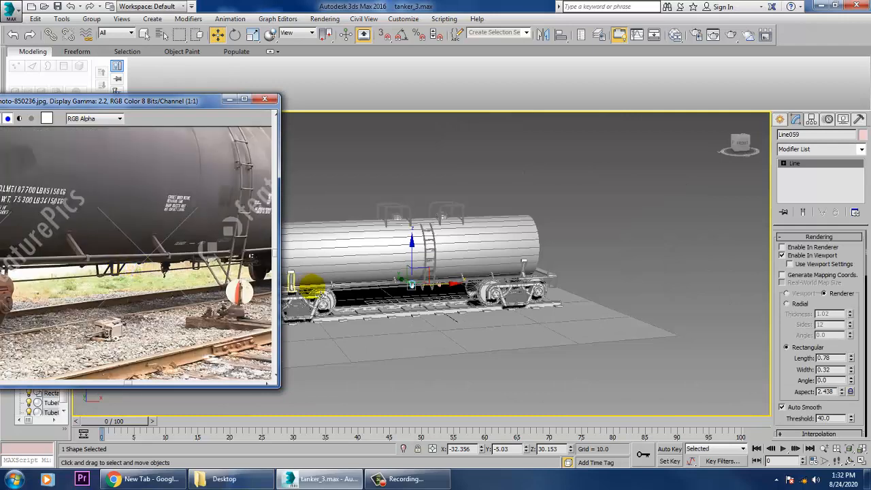
pyautogui.moveTo(452, 286)
pyautogui.mouseDown()
pyautogui.moveTo(504, 276)
pyautogui.moveTo(521, 283)
pyautogui.moveTo(367, 298)
pyautogui.mouseUp()
pyautogui.click(424, 286)
pyautogui.click(433, 286)
# Examine the hanger copies along the pipes, and compare them with the underframe details in the reference photo.
pyautogui.press('z')
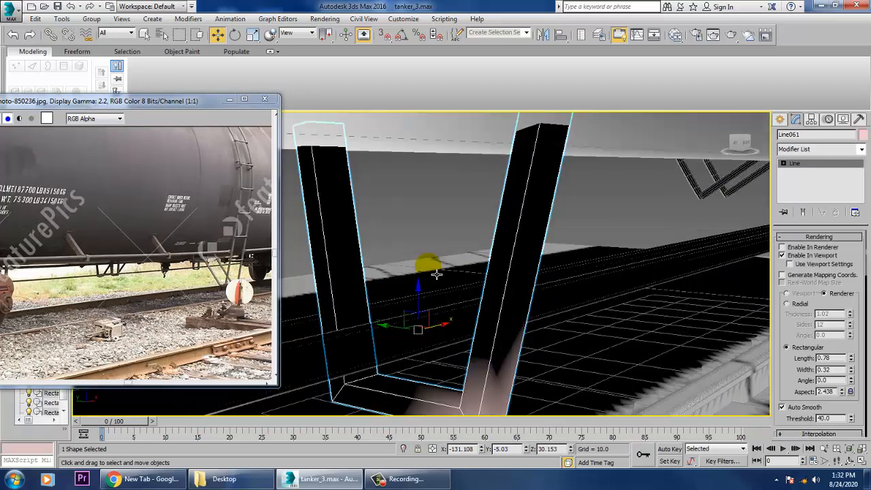
pyautogui.scroll(-4, 436, 274)
pyautogui.keyDown('alt'); pyautogui.moveTo(435, 274); pyautogui.dragTo(457, 271, button='middle'); pyautogui.keyUp('alt')
pyautogui.scroll(-7, 463, 268)
pyautogui.scroll(-2, 550, 279)
pyautogui.keyDown('alt'); pyautogui.moveTo(665, 294); pyautogui.dragTo(645, 274, button='middle'); pyautogui.keyUp('alt')
pyautogui.scroll(4, 644, 279)
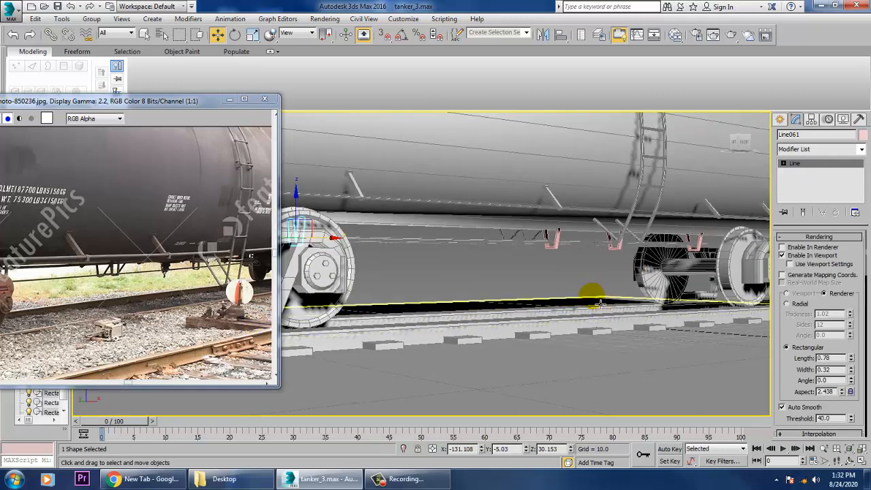
pyautogui.scroll(3, 170, 282)
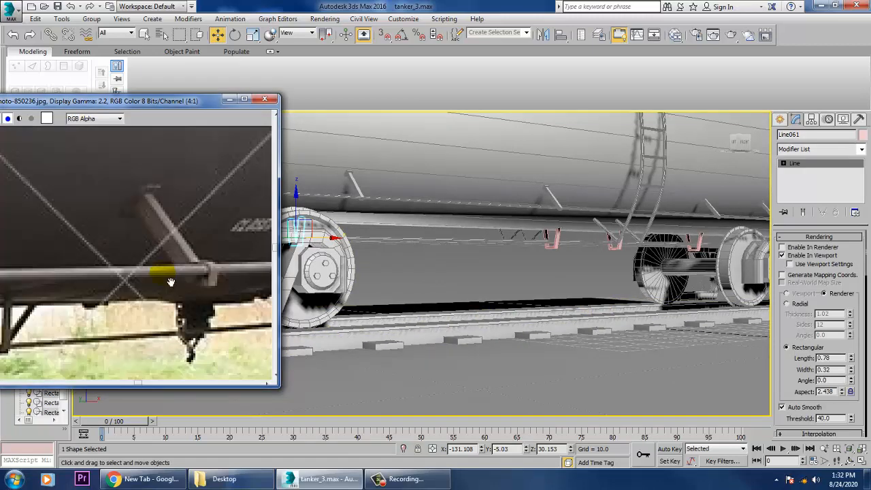
pyautogui.moveTo(174, 320); pyautogui.dragTo(39, 259, button='middle')
pyautogui.scroll(-1, 198, 261)
pyautogui.moveTo(199, 261); pyautogui.dragTo(193, 258, button='middle')
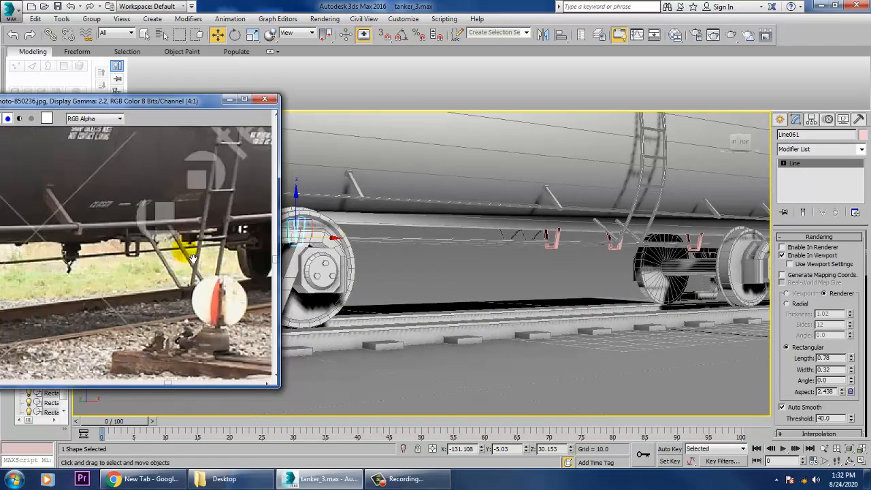
# Move the upper end vertex of the diagonal brace beside the ladder inward and up to Y about -16.42, Z about 39.93.
pyautogui.scroll(-1, 230, 264)
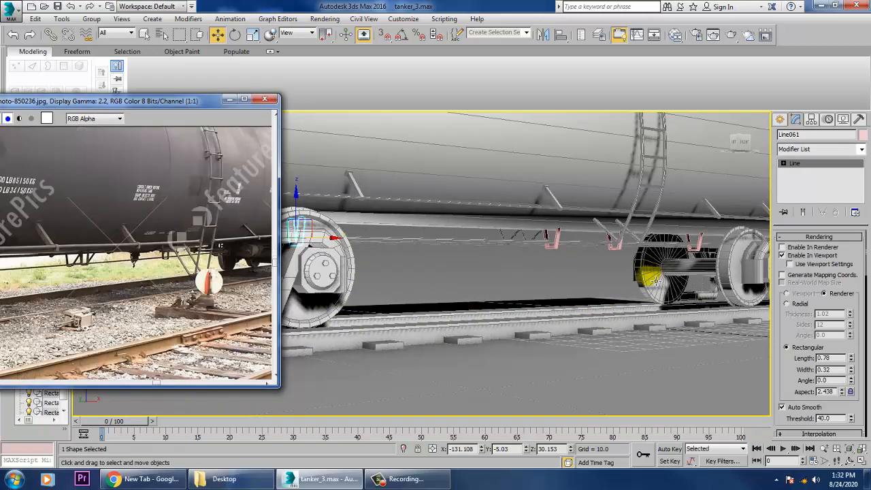
pyautogui.keyDown('alt'); pyautogui.moveTo(656, 281); pyautogui.dragTo(596, 350, button='middle'); pyautogui.keyUp('alt')
pyautogui.click(579, 262)
pyautogui.press('1')
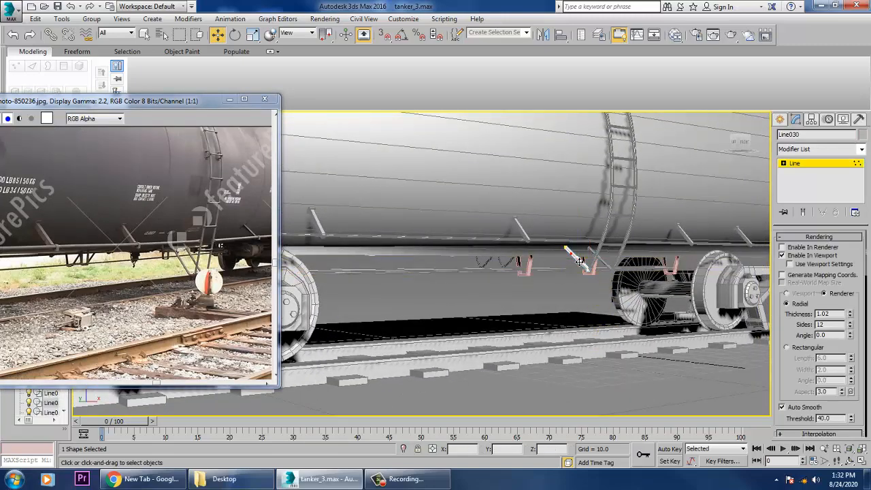
pyautogui.keyDown('alt'); pyautogui.moveTo(579, 261); pyautogui.dragTo(570, 253, button='middle'); pyautogui.keyUp('alt')
pyautogui.scroll(3, 540, 210)
pyautogui.keyDown('alt'); pyautogui.moveTo(619, 288); pyautogui.dragTo(611, 304, button='middle'); pyautogui.keyUp('alt')
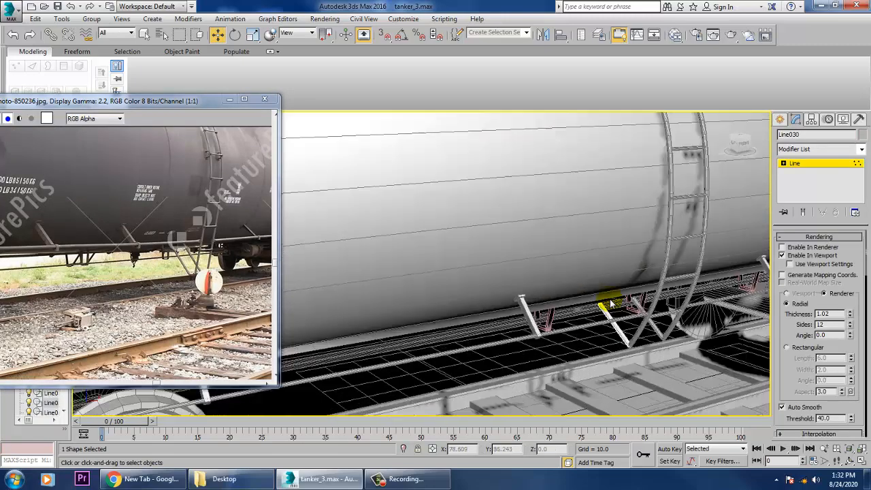
pyautogui.scroll(2, 615, 306)
pyautogui.moveTo(606, 331); pyautogui.dragTo(606, 320)
pyautogui.keyDown('alt'); pyautogui.moveTo(606, 320); pyautogui.dragTo(556, 309, button='middle'); pyautogui.keyUp('alt')
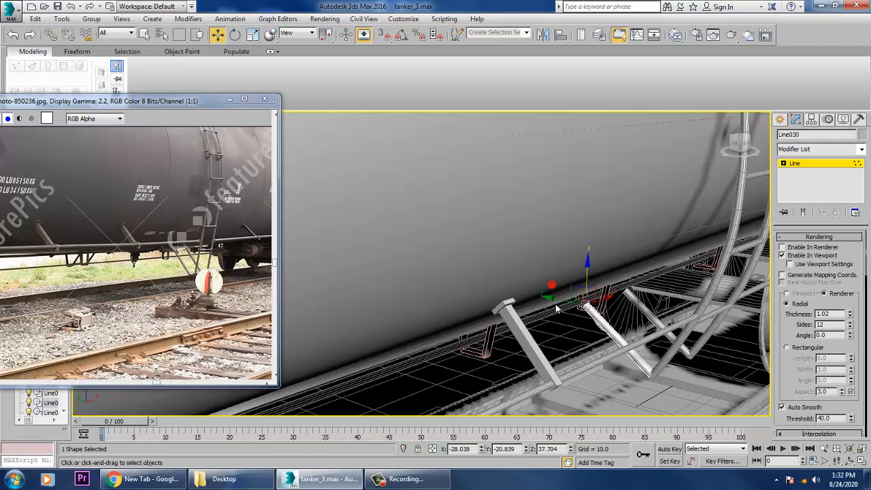
pyautogui.moveTo(562, 306); pyautogui.dragTo(569, 262)
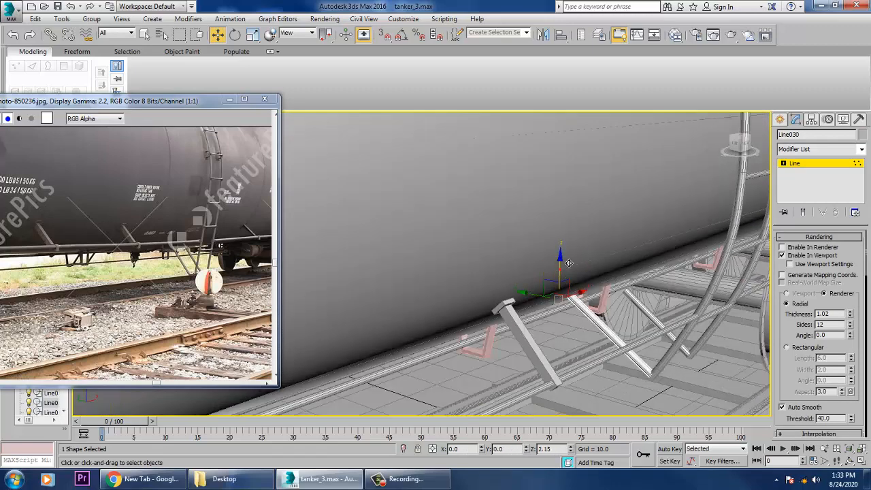
# Move the upper end vertex of the second diagonal ladder brace to Y about -16.88, Z about 39.92.
pyautogui.click(804, 163)
pyautogui.click(652, 311)
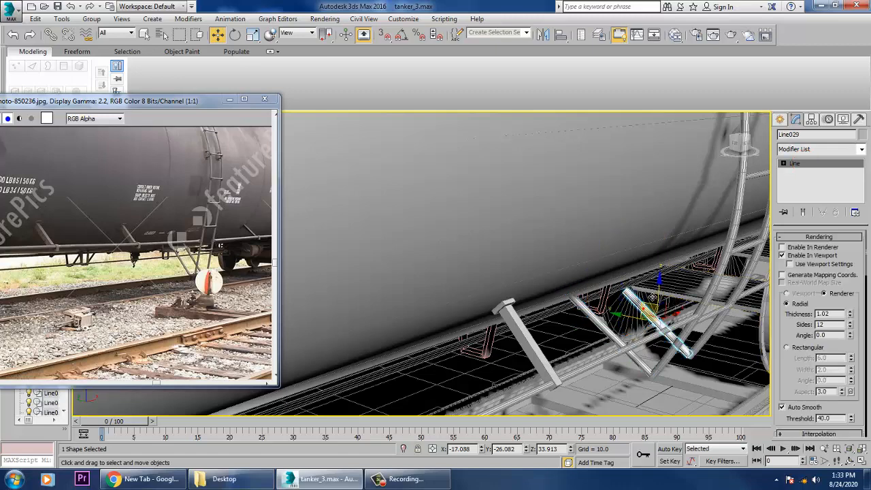
pyautogui.press('1')
pyautogui.click(613, 294)
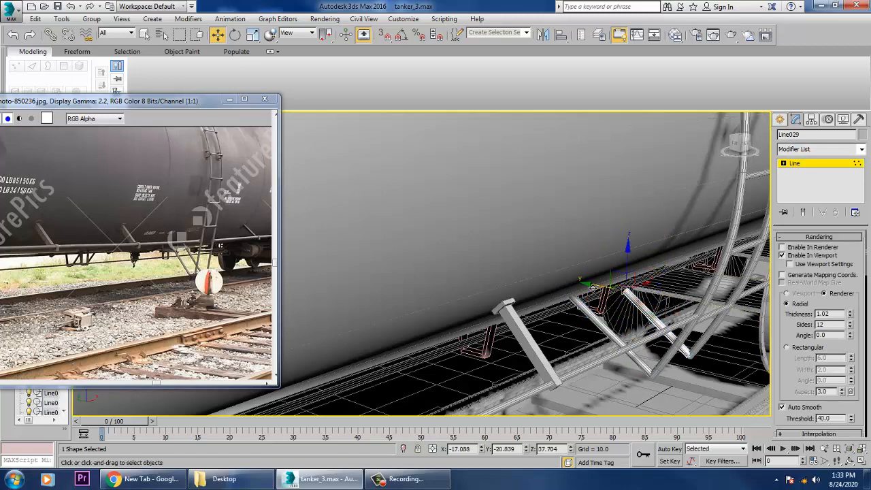
pyautogui.moveTo(593, 287)
pyautogui.mouseDown()
pyautogui.moveTo(581, 278)
pyautogui.moveTo(617, 245)
pyautogui.mouseUp()
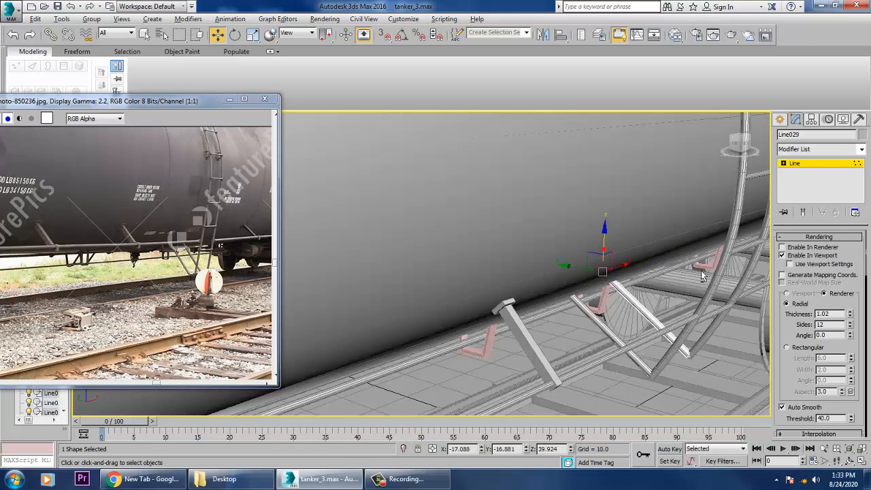
pyautogui.keyDown('alt'); pyautogui.moveTo(704, 276); pyautogui.dragTo(650, 313, button='middle'); pyautogui.keyUp('alt')
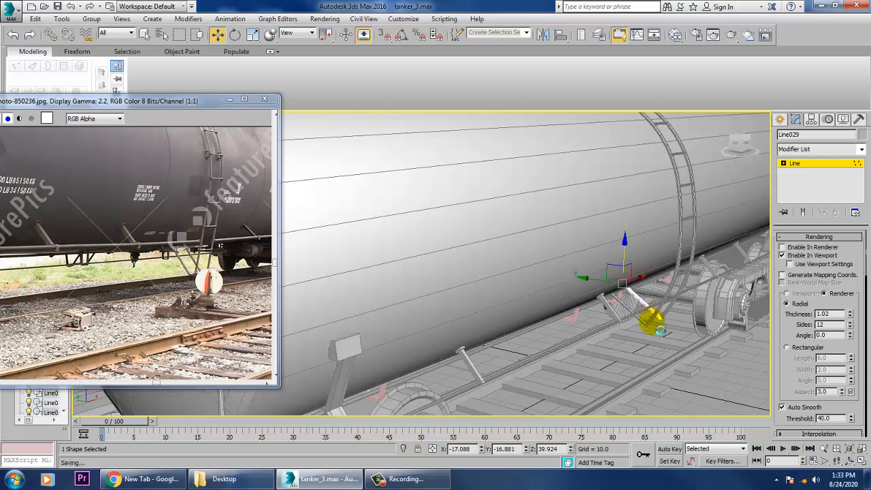
# Examine the reference photo from the tank's ladder and underframe pipes across to the end platform and its corner step above the wheel.
pyautogui.moveTo(204, 214); pyautogui.dragTo(190, 252, button='middle')
pyautogui.scroll(2, 194, 271)
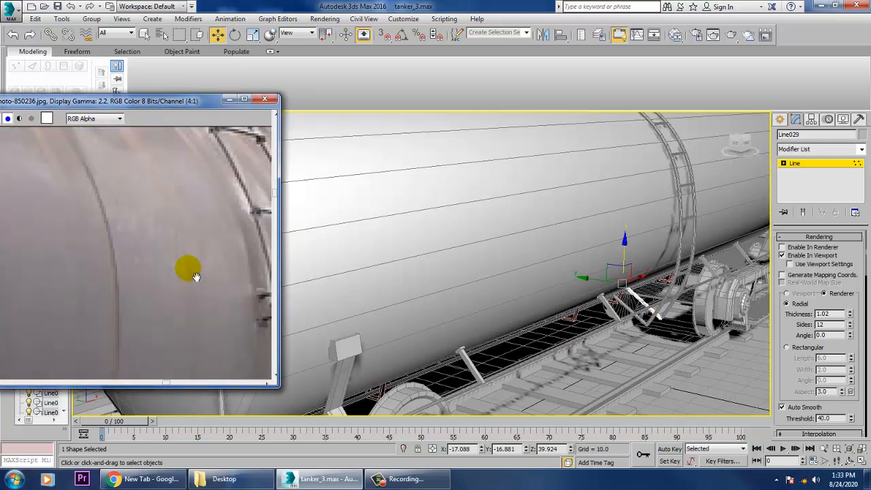
pyautogui.scroll(-1, 177, 280)
pyautogui.moveTo(74, 291); pyautogui.dragTo(208, 222, button='middle')
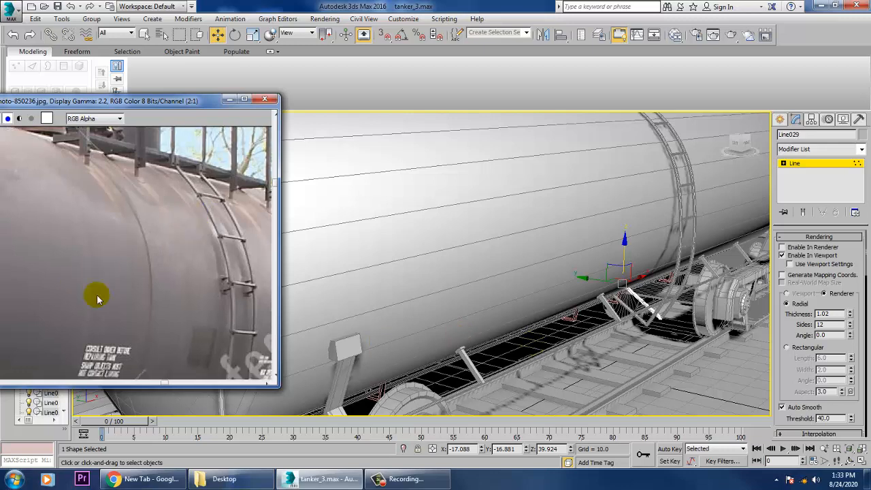
pyautogui.moveTo(104, 302); pyautogui.dragTo(275, 191, button='middle')
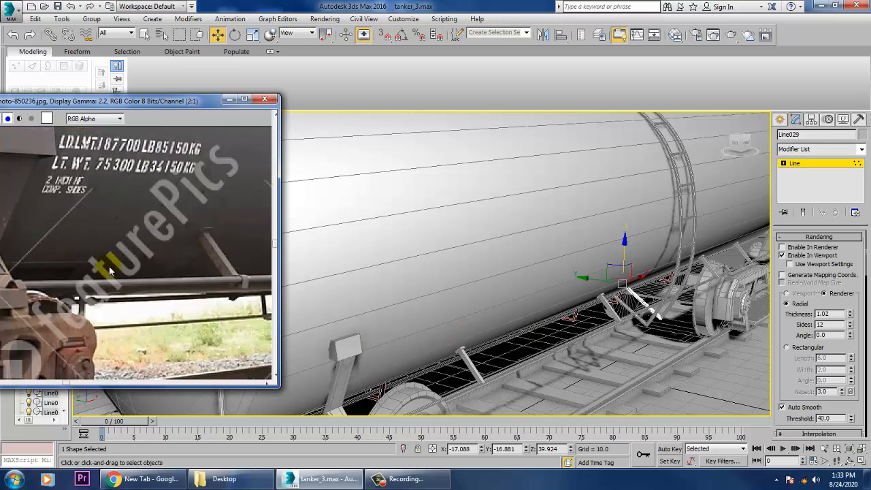
pyautogui.moveTo(109, 269); pyautogui.dragTo(191, 258, button='middle')
pyautogui.moveTo(249, 273); pyautogui.dragTo(288, 265, button='middle')
pyautogui.moveTo(81, 251); pyautogui.dragTo(232, 236, button='middle')
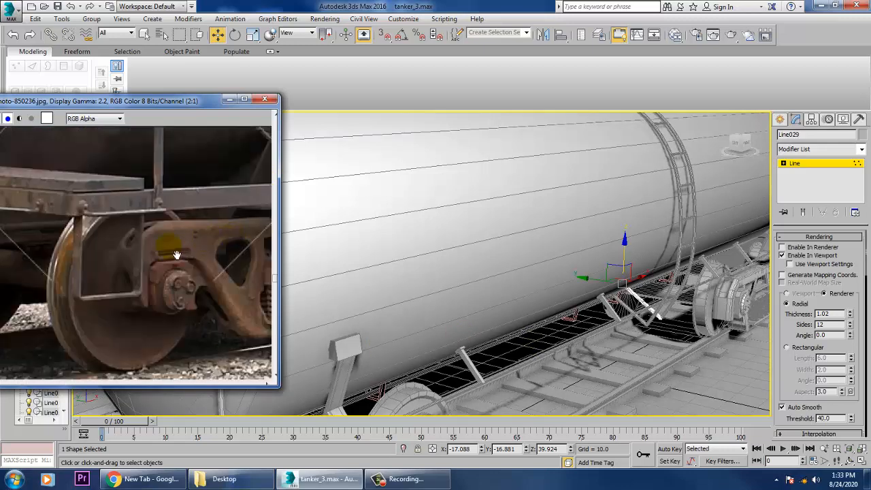
pyautogui.scroll(-8, 671, 205)
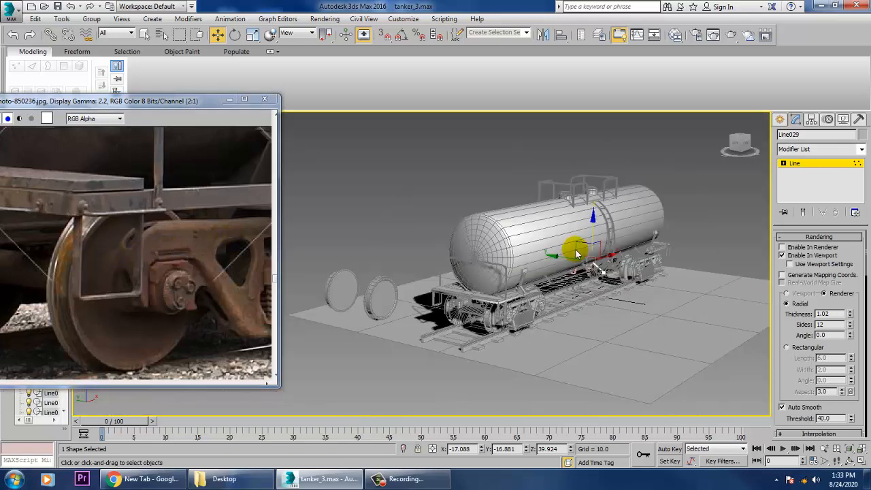
# Draw a U-shaped line in the top view beside the end platform's corner, with arms about 2.7 units long.
pyautogui.hotkey('alt', 'w')
pyautogui.middleClick(314, 209)
pyautogui.hotkey('alt', 'w')
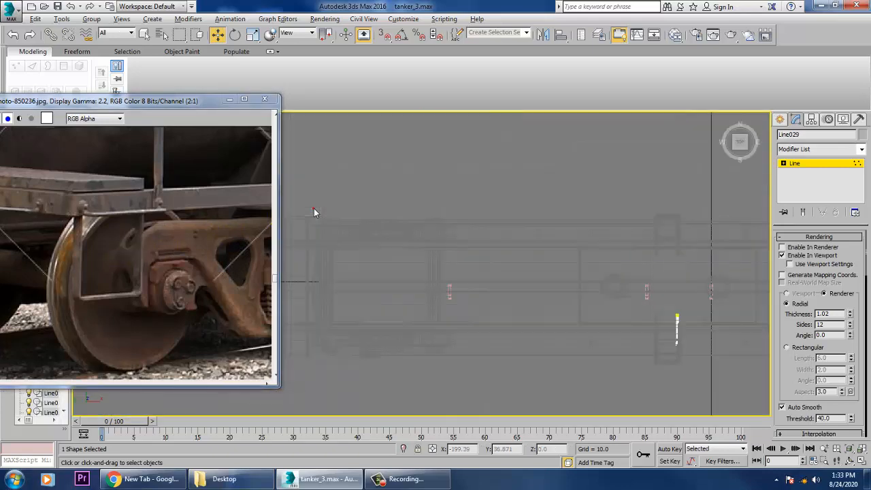
pyautogui.press('z')
pyautogui.moveTo(447, 247); pyautogui.dragTo(577, 206, button='middle')
pyautogui.scroll(-9, 531, 226)
pyautogui.moveTo(580, 256); pyautogui.dragTo(708, 292, button='middle')
pyautogui.moveTo(533, 266); pyautogui.dragTo(648, 256, button='middle')
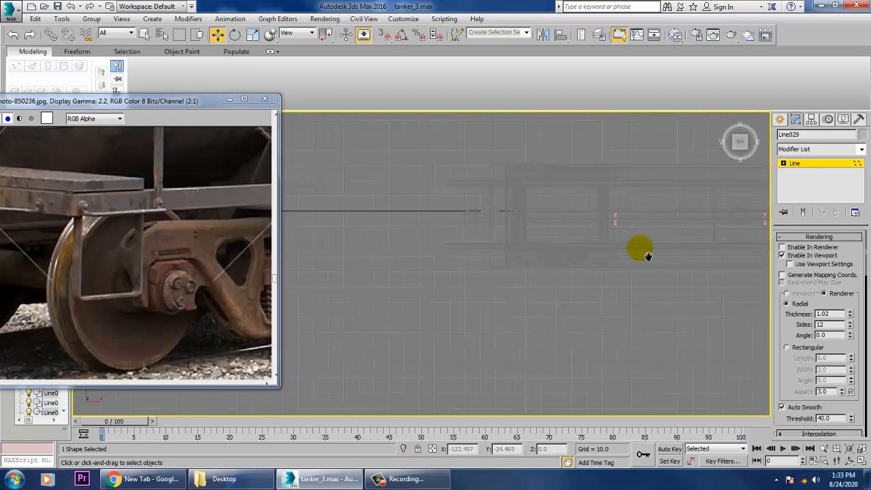
pyautogui.scroll(3, 580, 254)
pyautogui.scroll(4, 571, 267)
pyautogui.moveTo(502, 244); pyautogui.dragTo(572, 233, button='middle')
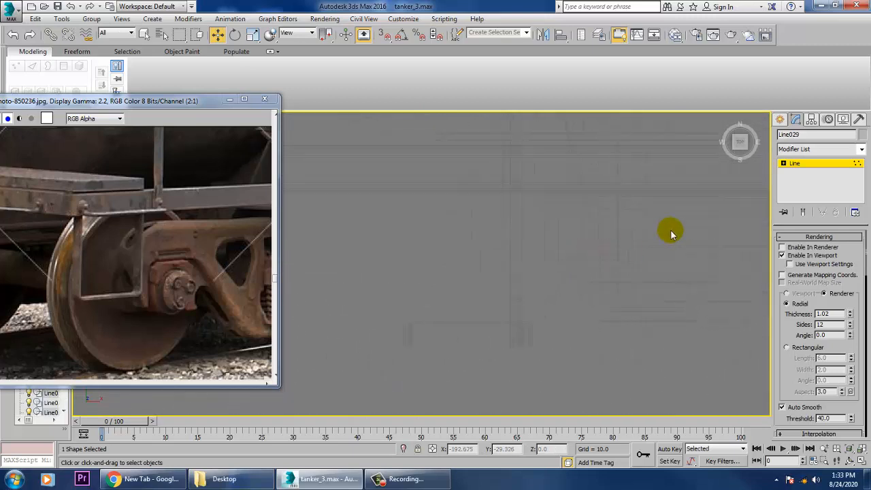
pyautogui.click(782, 119)
pyautogui.click(803, 199)
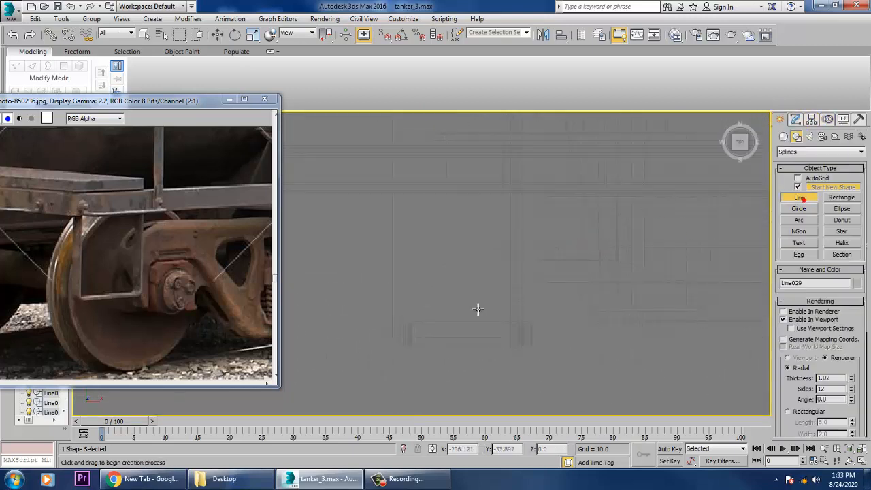
pyautogui.click(426, 267)
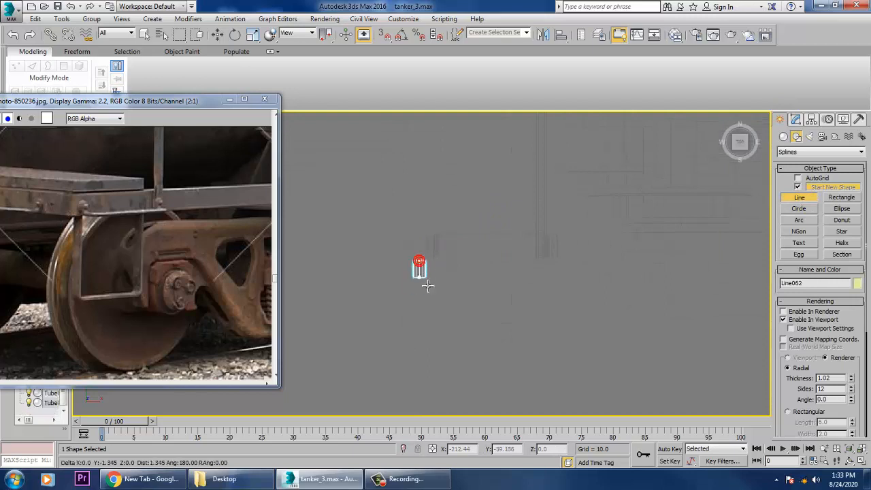
pyautogui.click(538, 301)
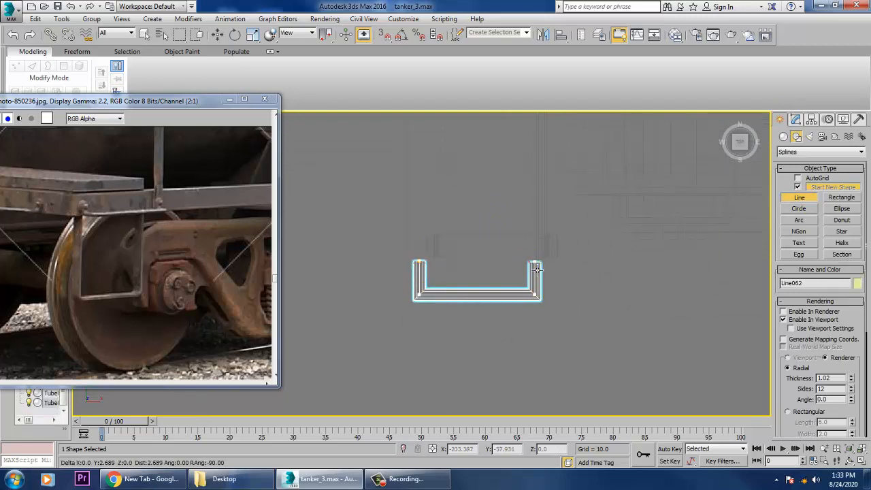
pyautogui.rightClick(537, 270)
# Set the U-shaped line's radial thickness to 0.184 and raise it by about 38.83 along Z to the end platform's height.
pyautogui.hotkey('alt', 'w')
pyautogui.rightClick(650, 346)
pyautogui.hotkey('alt', 'w')
pyautogui.scroll(-8, 552, 320)
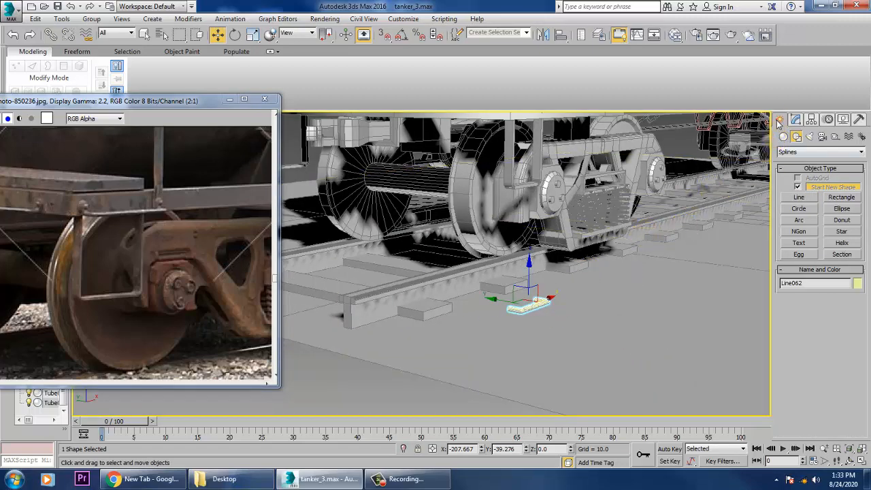
pyautogui.click(796, 120)
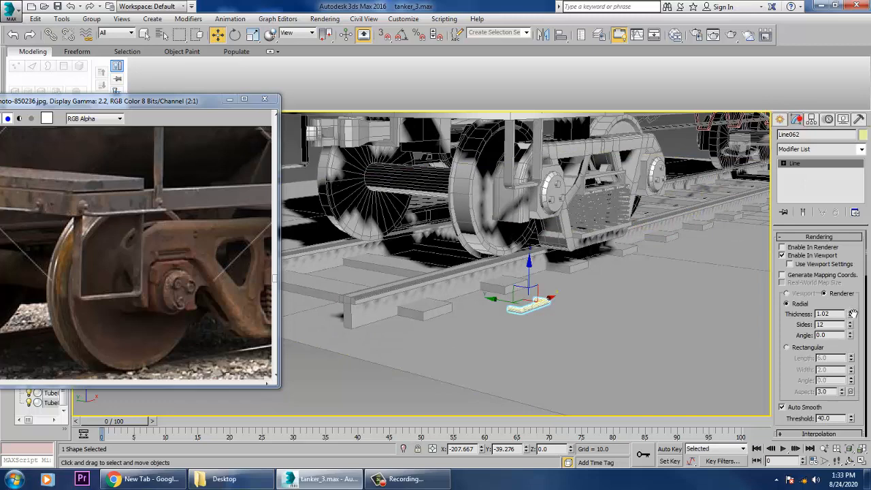
pyautogui.moveTo(849, 319); pyautogui.dragTo(856, 361)
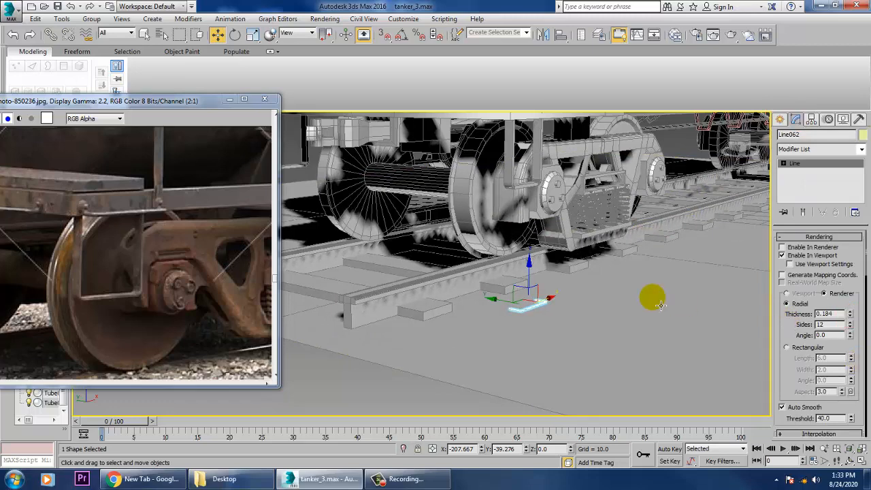
pyautogui.moveTo(508, 159); pyautogui.dragTo(502, 86)
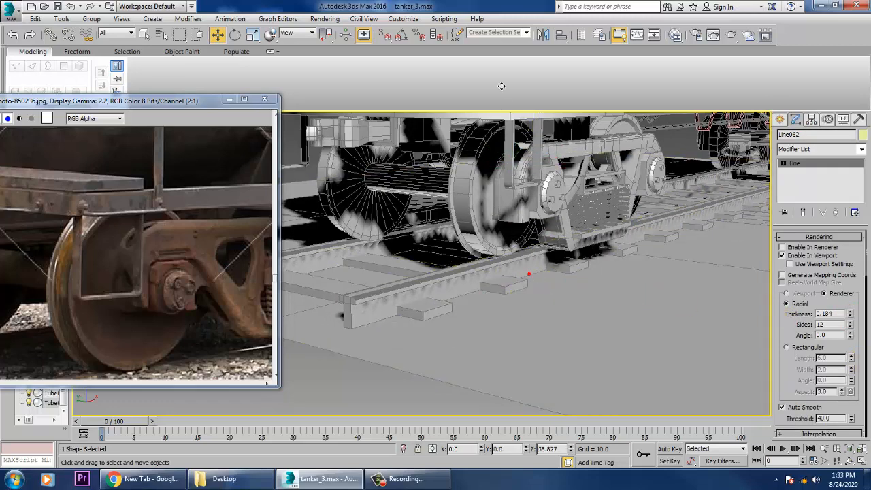
# Set the U-shaped rail's thickness to 0.484, then shift it inward against the platform frame and lower it by about 1.27.
pyautogui.moveTo(528, 137); pyautogui.dragTo(563, 262, button='middle')
pyautogui.scroll(2, 538, 254)
pyautogui.scroll(3, 535, 247)
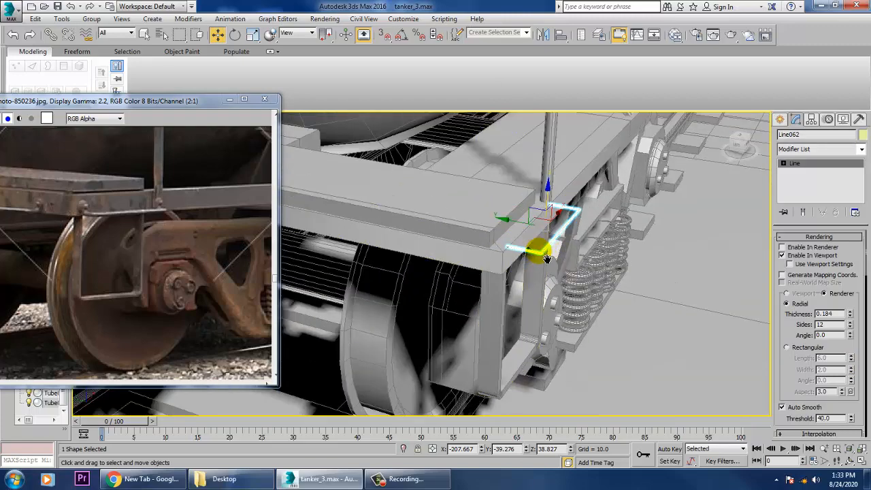
pyautogui.moveTo(852, 314); pyautogui.dragTo(857, 301)
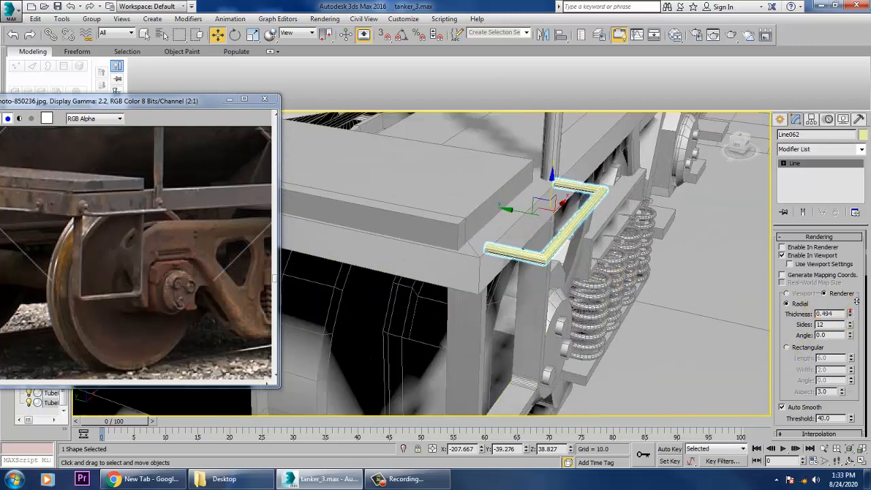
pyautogui.click(518, 259)
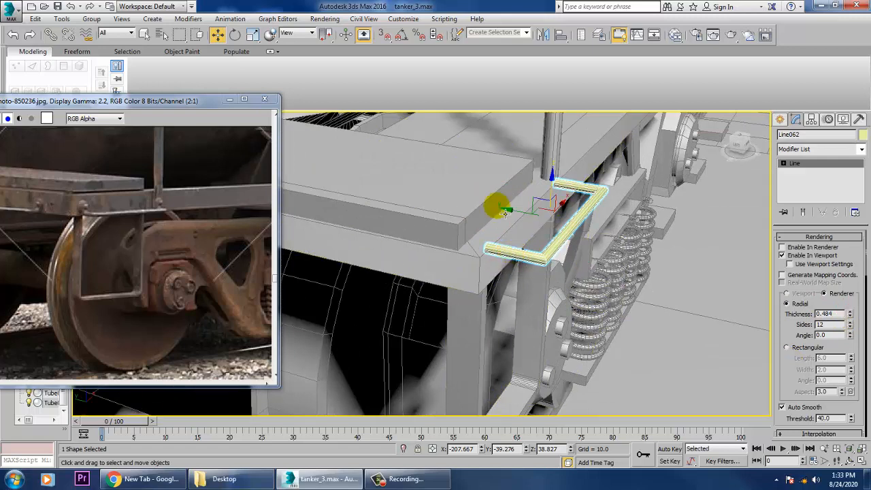
pyautogui.moveTo(513, 218); pyautogui.dragTo(547, 211)
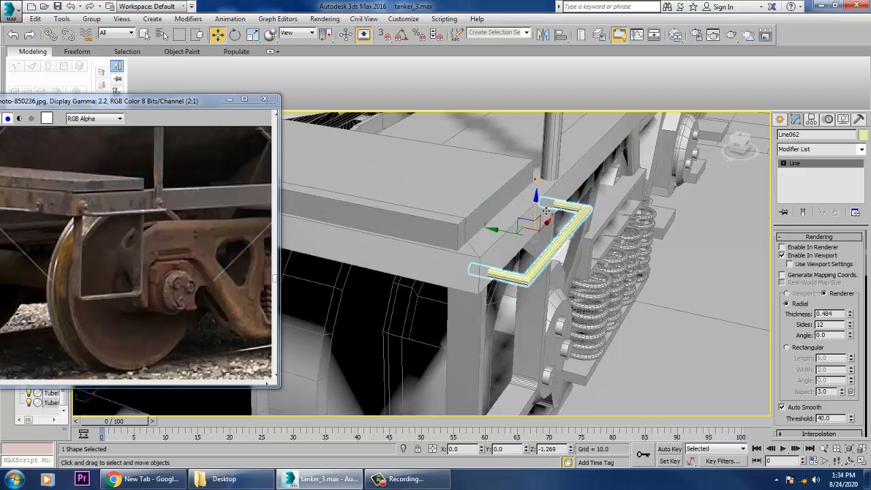
# Move the side polygons of the end platform's top board outward along Y to about -37.98, flush with the frame edge.
pyautogui.click(495, 201)
pyautogui.keyDown('alt'); pyautogui.moveTo(495, 200); pyautogui.dragTo(576, 231, button='middle'); pyautogui.keyUp('alt')
pyautogui.click(804, 189)
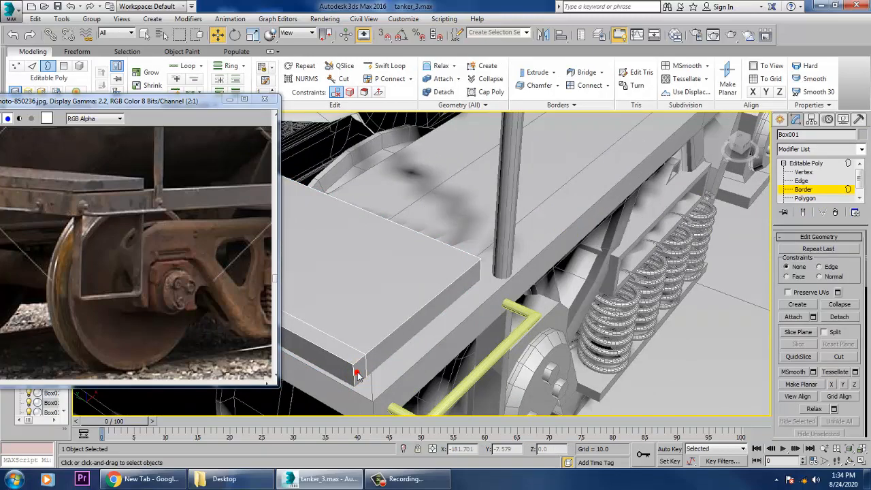
pyautogui.click(807, 199)
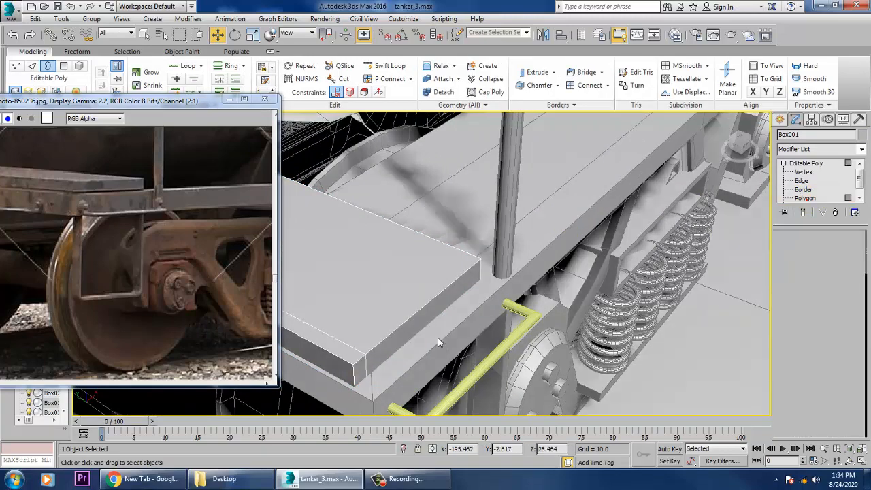
pyautogui.keyDown('ctrl'); pyautogui.click(363, 371); pyautogui.keyUp('ctrl')
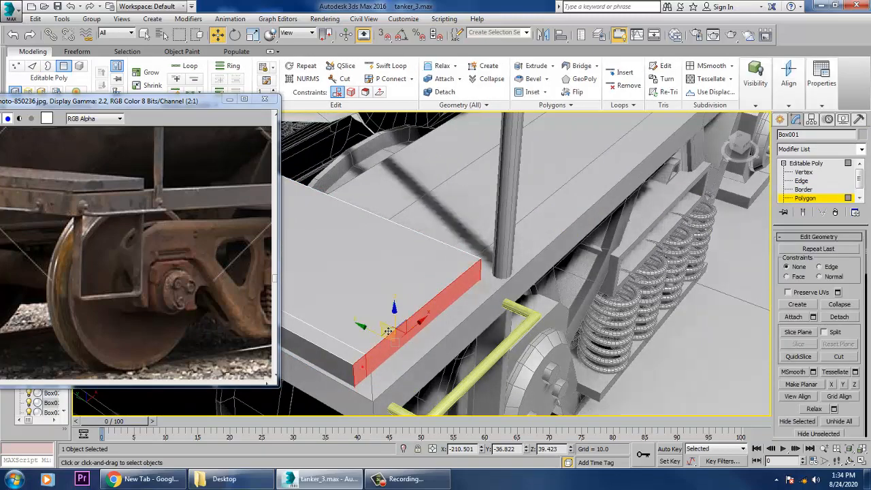
pyautogui.moveTo(382, 338); pyautogui.dragTo(392, 340)
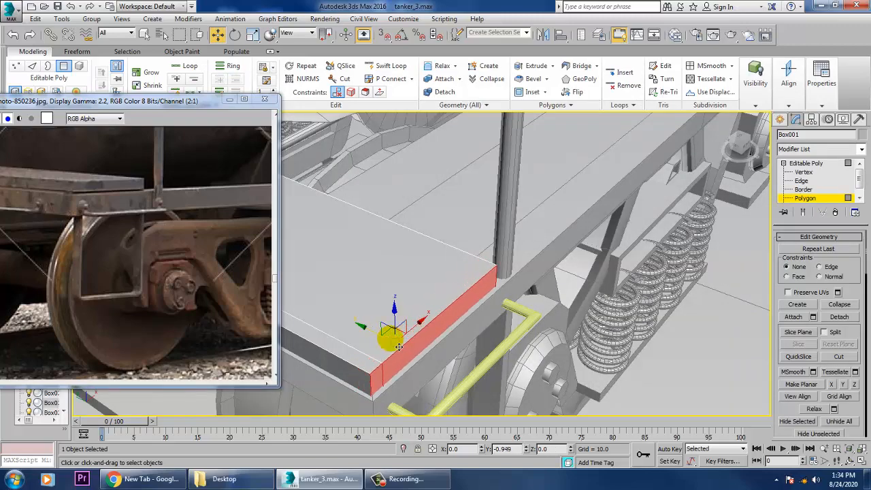
pyautogui.scroll(-5, 443, 344)
pyautogui.keyDown('alt'); pyautogui.moveTo(449, 347); pyautogui.dragTo(453, 326, button='middle'); pyautogui.keyUp('alt')
pyautogui.click(802, 171)
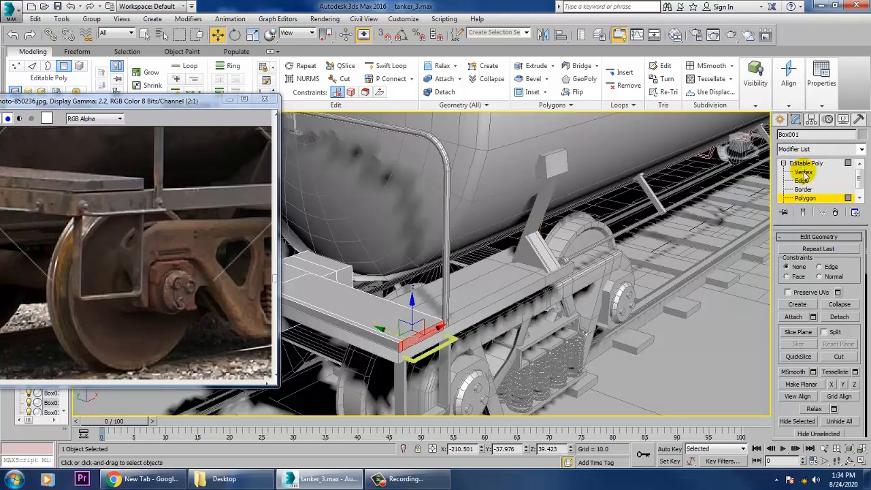
pyautogui.click(805, 173)
pyautogui.click(830, 165)
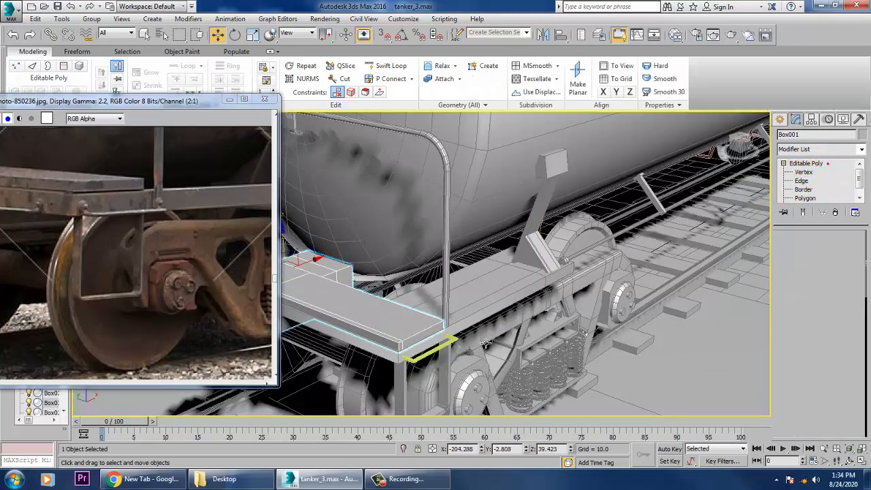
# Select the two outer corner vertices of the U-shaped rail beside the end platform for editing.
pyautogui.click(427, 354)
pyautogui.press('1')
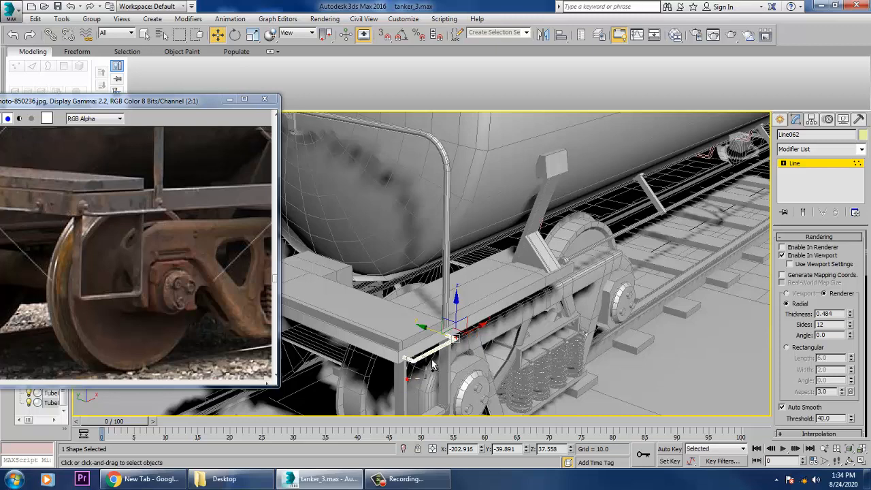
pyautogui.click(411, 356)
pyautogui.moveTo(790, 381); pyautogui.dragTo(849, 83)
pyautogui.moveTo(842, 384); pyautogui.dragTo(826, 196)
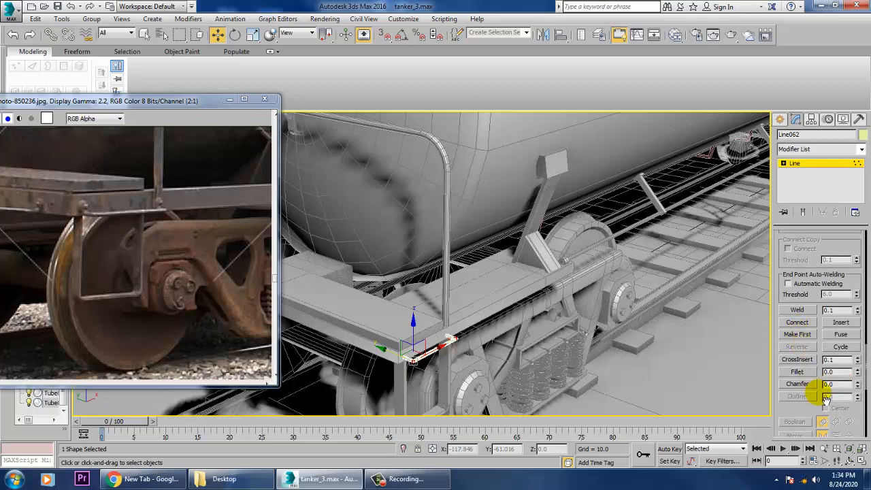
# Try chamfering the U-shaped rail's two outer corners, and undo the chamfer.
pyautogui.click(798, 384)
pyautogui.keyDown('alt'); pyautogui.moveTo(504, 361); pyautogui.dragTo(458, 320, button='middle'); pyautogui.keyUp('alt')
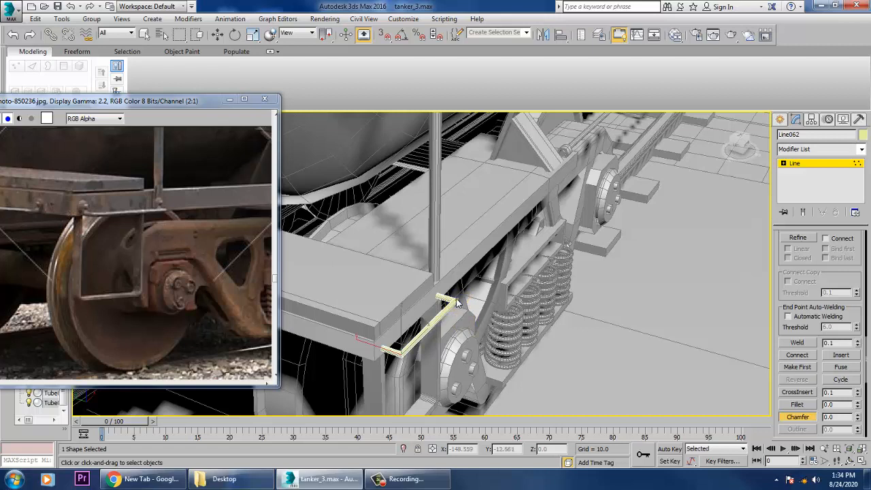
pyautogui.moveTo(462, 310); pyautogui.dragTo(459, 302)
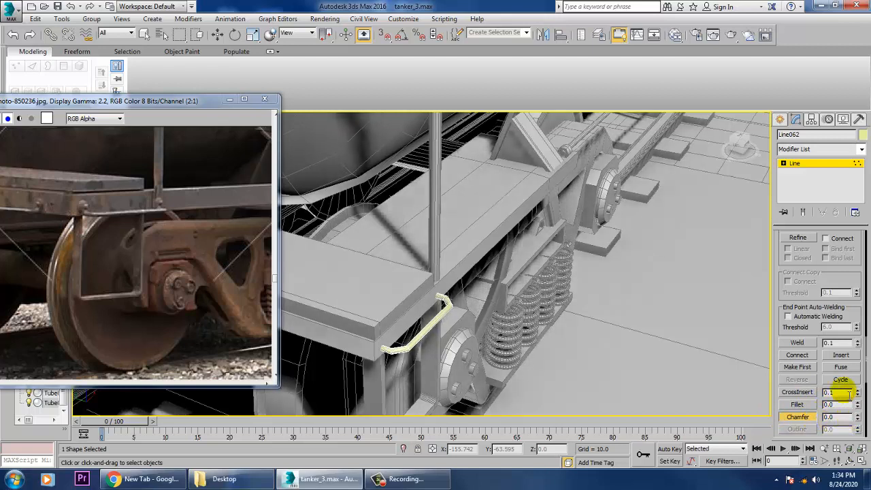
pyautogui.hotkey('ctrl', 'z')
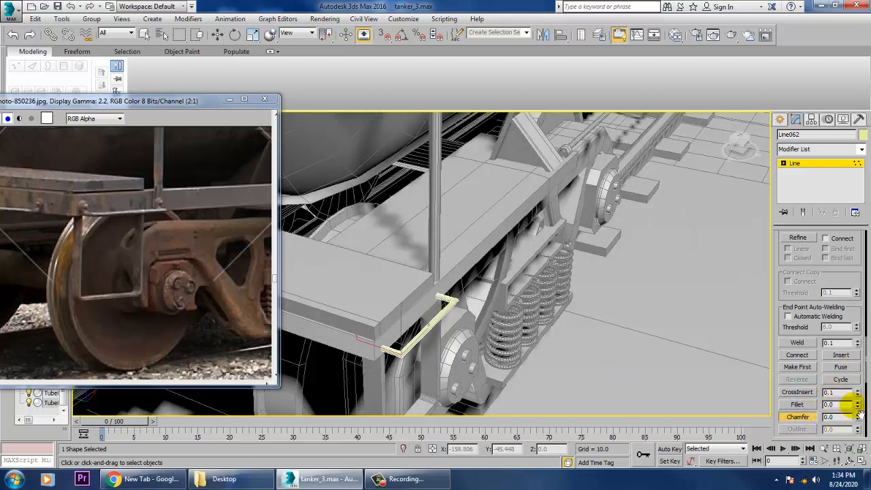
# Fillet the U-shaped rail's two outer corners into smooth bends and leave vertex editing.
pyautogui.click(798, 405)
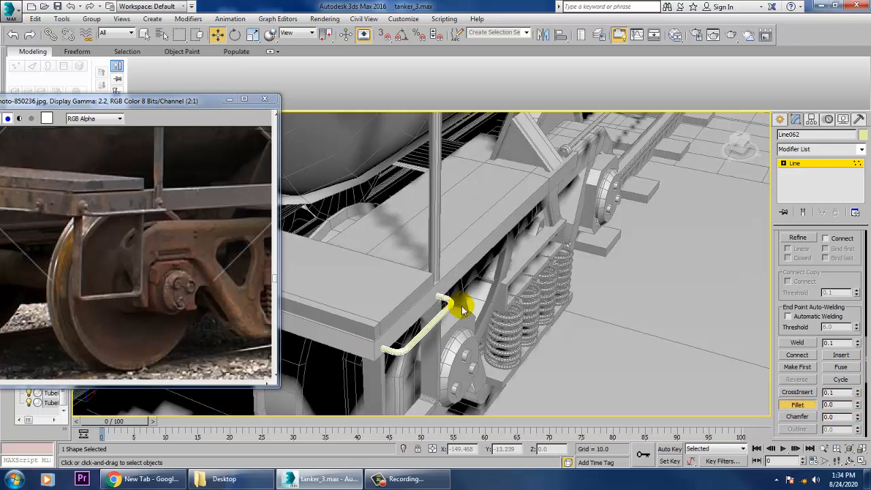
pyautogui.rightClick(463, 310)
pyautogui.keyDown('alt'); pyautogui.moveTo(463, 310); pyautogui.dragTo(247, 300, button='middle'); pyautogui.keyUp('alt')
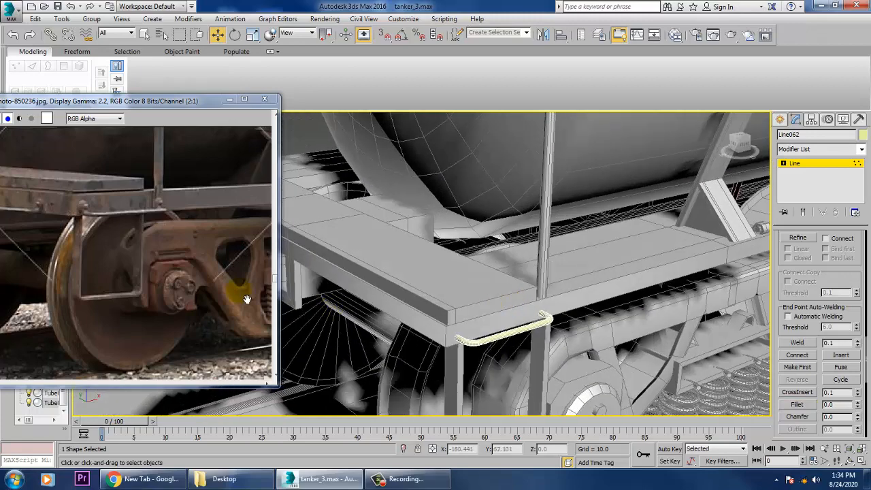
pyautogui.moveTo(130, 252); pyautogui.dragTo(248, 248, button='middle')
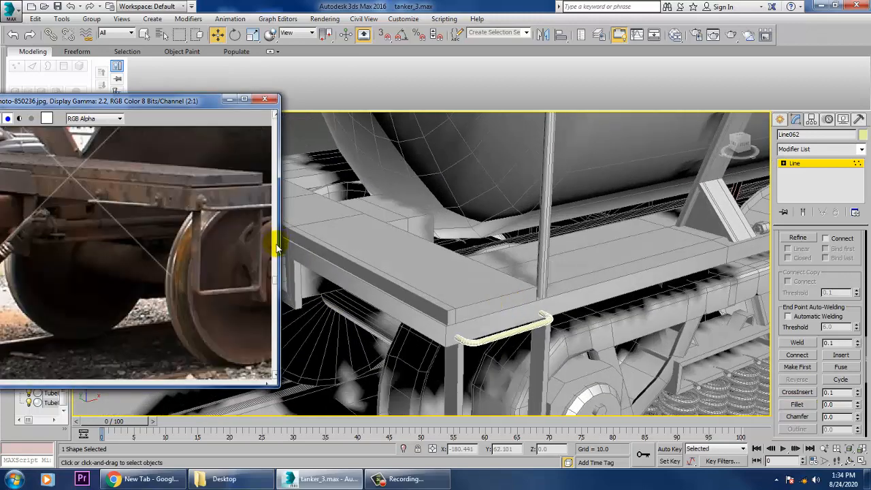
pyautogui.click(814, 162)
# Move the U-shaped rail outward from the platform frame along Y to about -39.35, checking it against the reference photo.
pyautogui.click(244, 207)
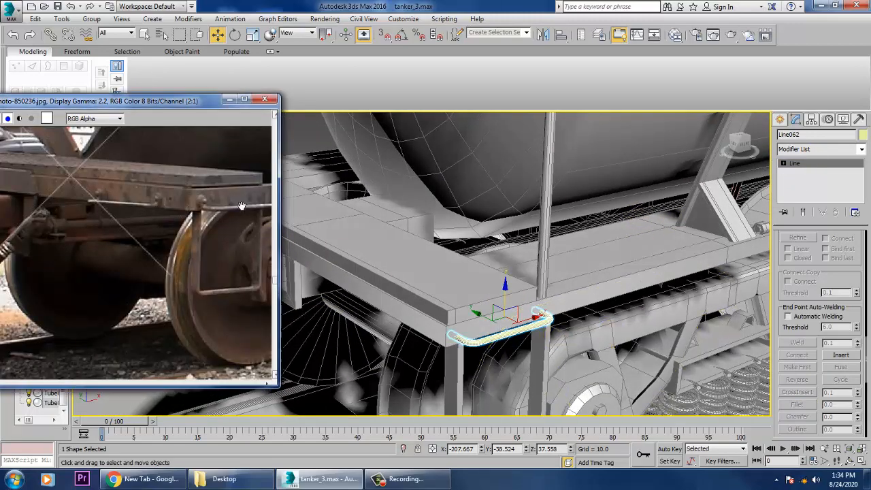
pyautogui.scroll(1, 221, 219)
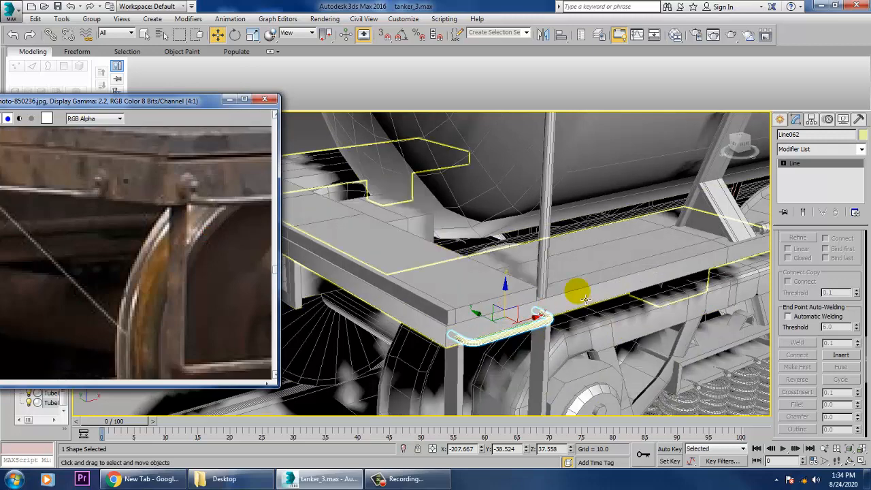
pyautogui.click(502, 331)
pyautogui.scroll(3, 503, 330)
pyautogui.moveTo(503, 331); pyautogui.dragTo(559, 343, button='middle')
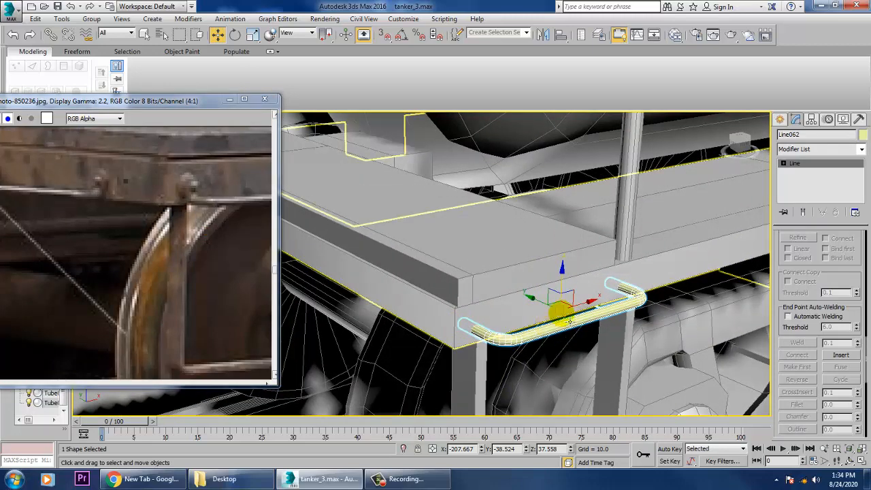
pyautogui.moveTo(531, 300); pyautogui.dragTo(486, 344)
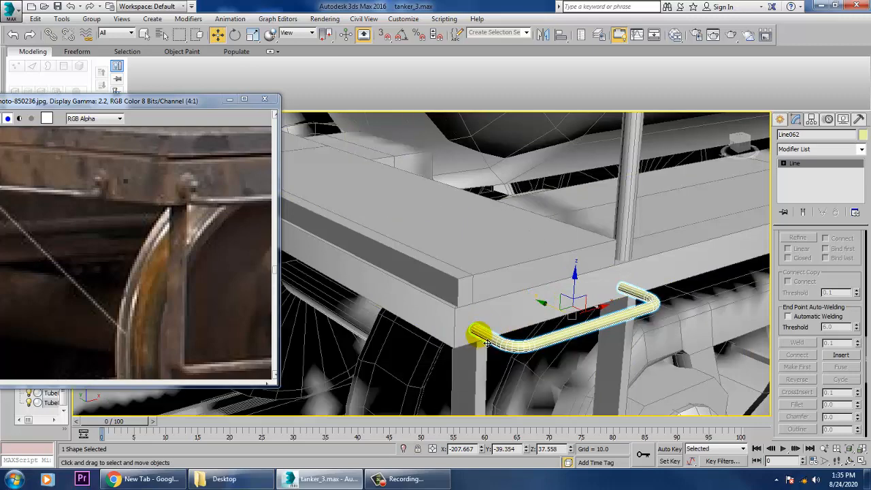
# Convert the U-shaped rail to an Editable Poly and insert a Swift Loop edge loop across its rear arm.
pyautogui.rightClick(479, 332)
pyautogui.moveTo(538, 442)
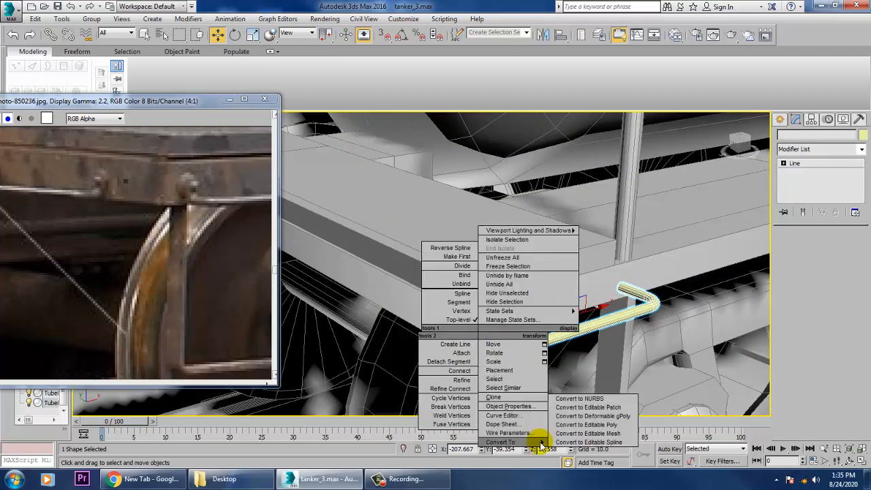
pyautogui.click(621, 425)
pyautogui.keyDown('alt'); pyautogui.moveTo(574, 349); pyautogui.dragTo(603, 333, button='middle'); pyautogui.keyUp('alt')
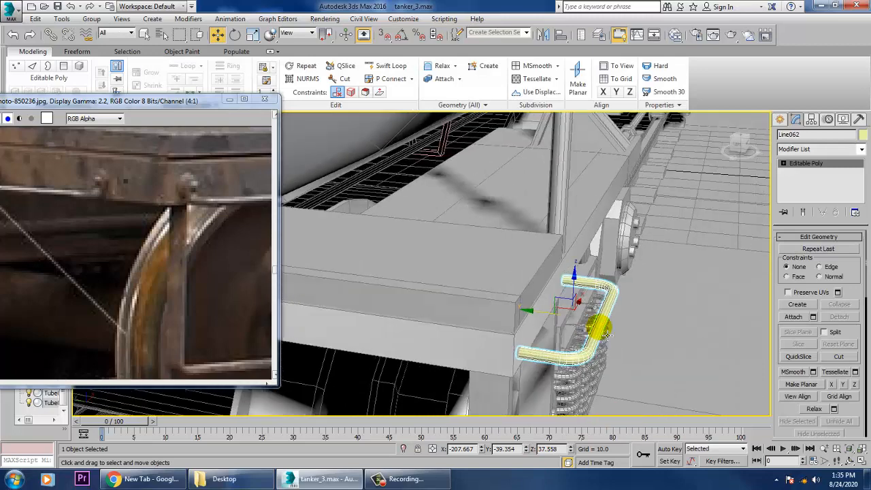
pyautogui.click(389, 66)
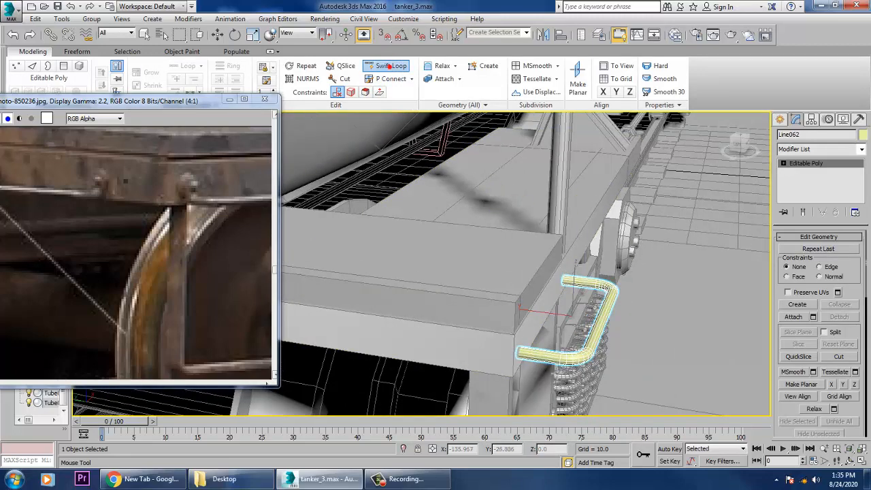
pyautogui.click(535, 353)
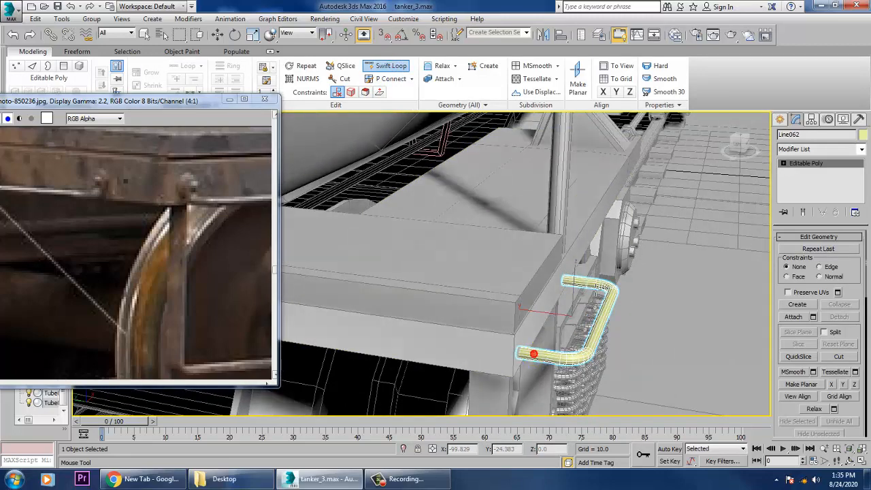
pyautogui.click(579, 280)
pyautogui.keyDown('alt'); pyautogui.moveTo(597, 318); pyautogui.dragTo(583, 319, button='middle'); pyautogui.keyUp('alt')
pyautogui.press('w')
# Try rotating the end vertices of the rail's rear arm about X and scaling them.
pyautogui.scroll(5, 583, 320)
pyautogui.press('1')
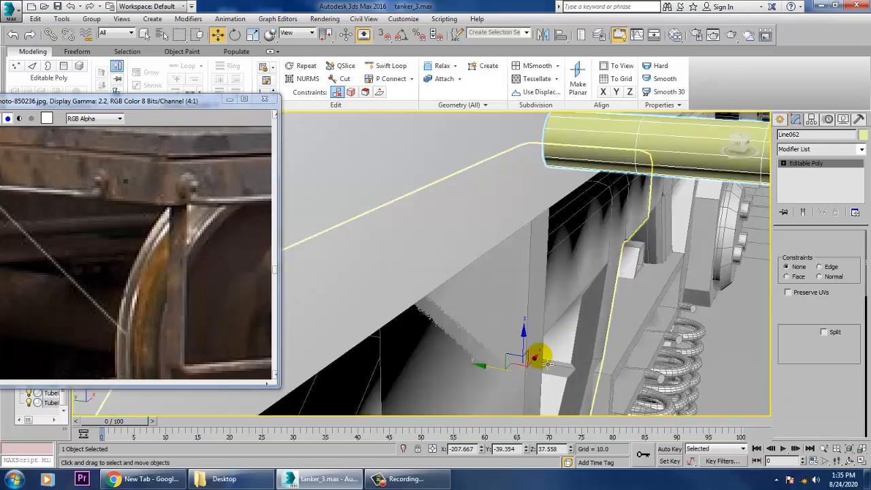
pyautogui.keyDown('alt'); pyautogui.moveTo(575, 218); pyautogui.dragTo(566, 232, button='middle'); pyautogui.keyUp('alt')
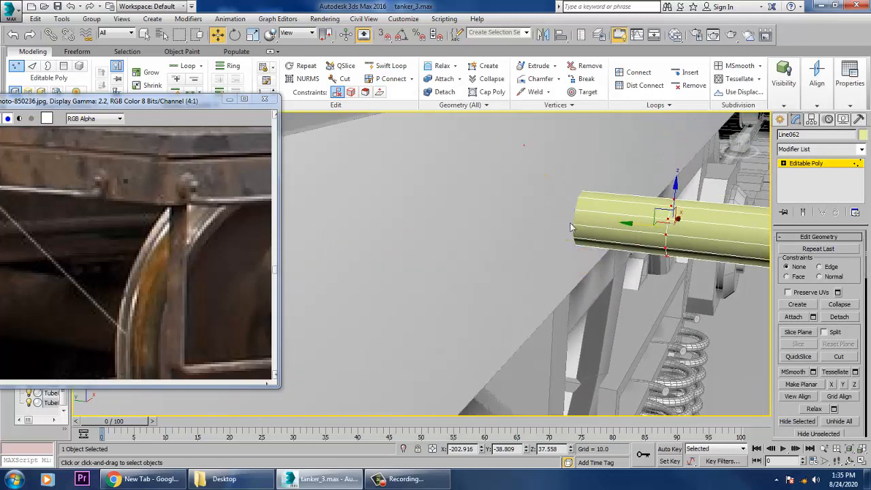
pyautogui.moveTo(614, 292); pyautogui.dragTo(615, 292)
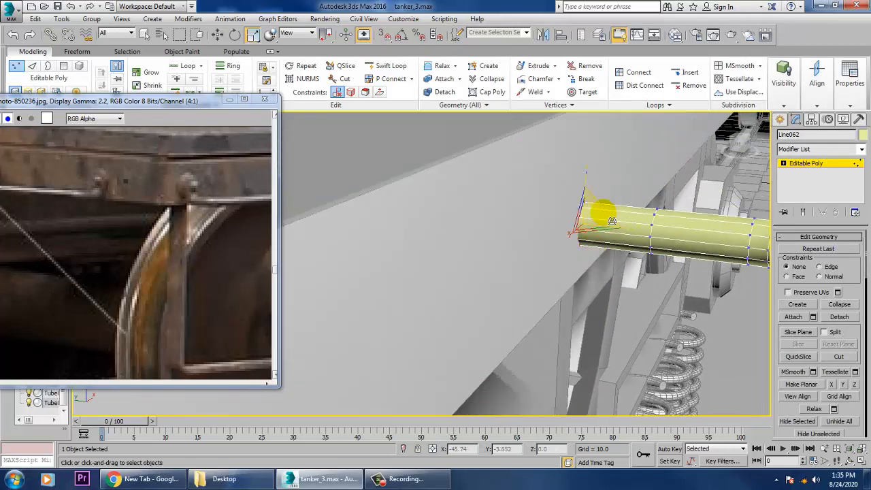
pyautogui.press('e')
pyautogui.moveTo(616, 199); pyautogui.dragTo(635, 229)
pyautogui.keyDown('alt'); pyautogui.moveTo(635, 229); pyautogui.dragTo(642, 250, button='middle'); pyautogui.keyUp('alt')
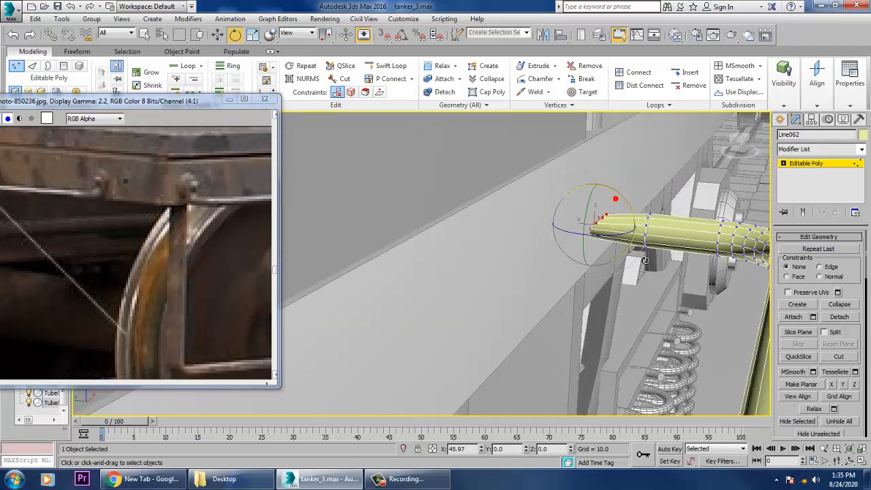
pyautogui.moveTo(645, 259); pyautogui.dragTo(639, 254)
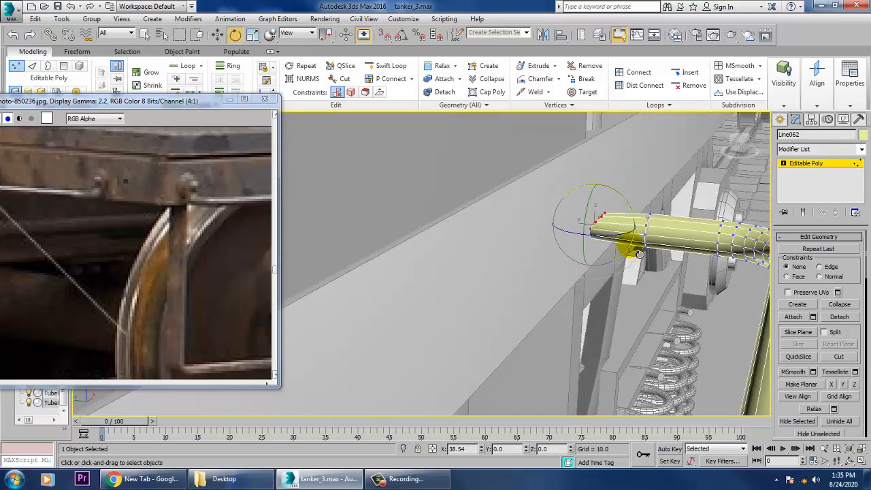
pyautogui.press('r')
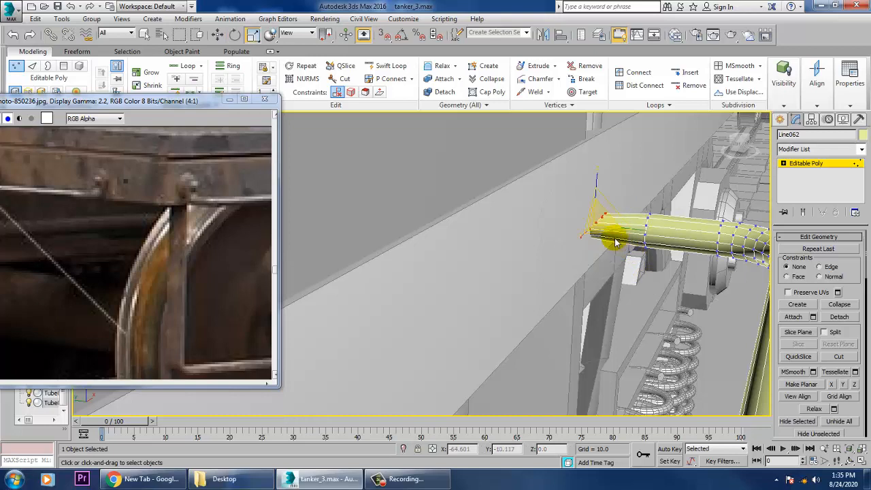
pyautogui.moveTo(608, 233); pyautogui.dragTo(655, 232)
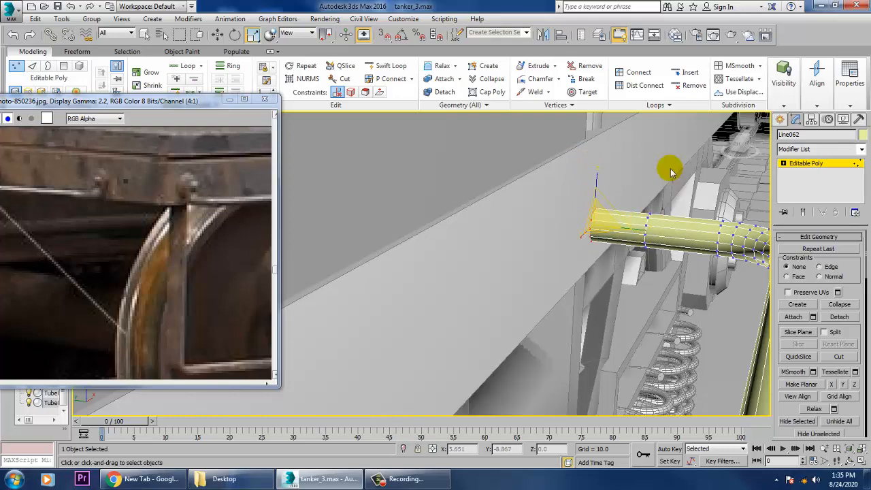
# Insert a second Swift Loop edge loop on the rail's rear arm, close beside the existing one.
pyautogui.click(390, 69)
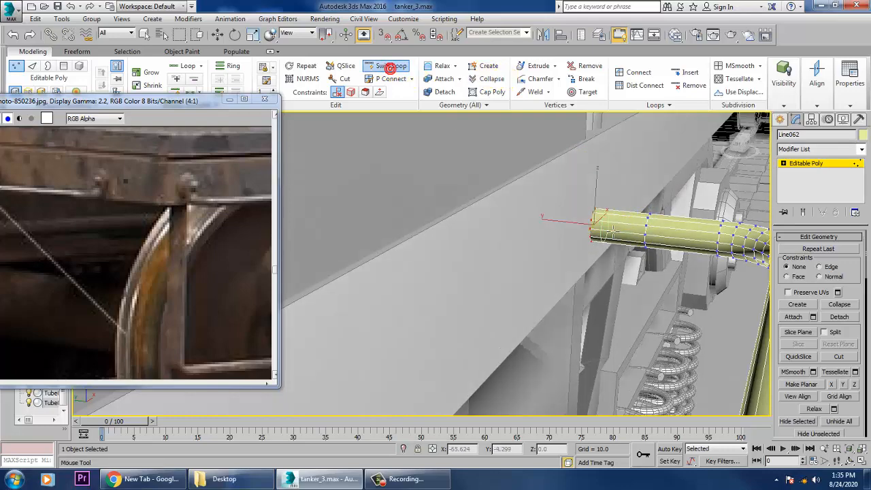
pyautogui.moveTo(715, 222); pyautogui.dragTo(644, 291, button='middle')
pyautogui.click(625, 275)
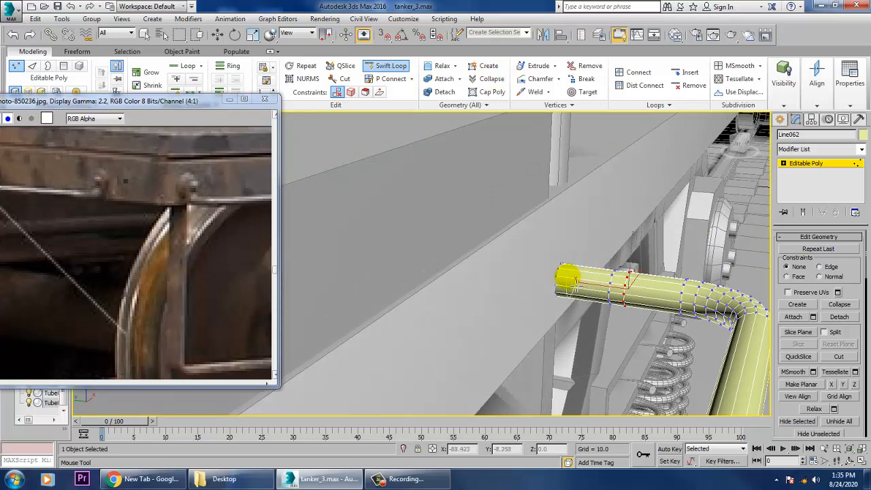
pyautogui.keyDown('alt'); pyautogui.moveTo(566, 280); pyautogui.dragTo(620, 215, button='middle'); pyautogui.keyUp('alt')
pyautogui.scroll(-3, 590, 284)
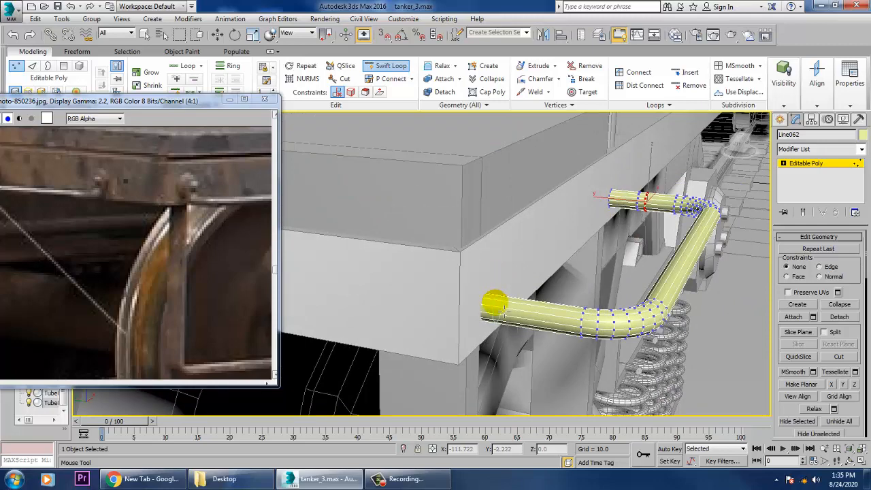
# Insert a Swift Loop edge loop near the frame-side end of both the front and rear arms of the rail.
pyautogui.click(501, 314)
pyautogui.press('w')
pyautogui.keyDown('alt'); pyautogui.moveTo(560, 295); pyautogui.dragTo(586, 291, button='middle'); pyautogui.keyUp('alt')
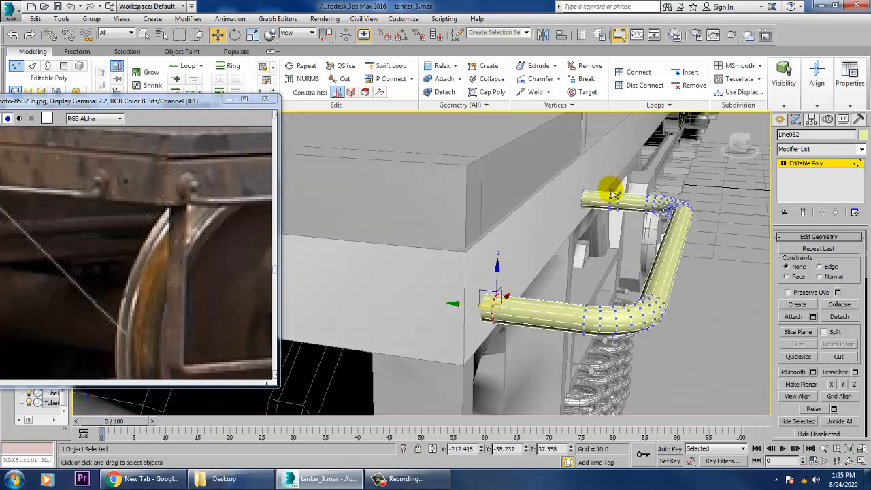
pyautogui.click(398, 66)
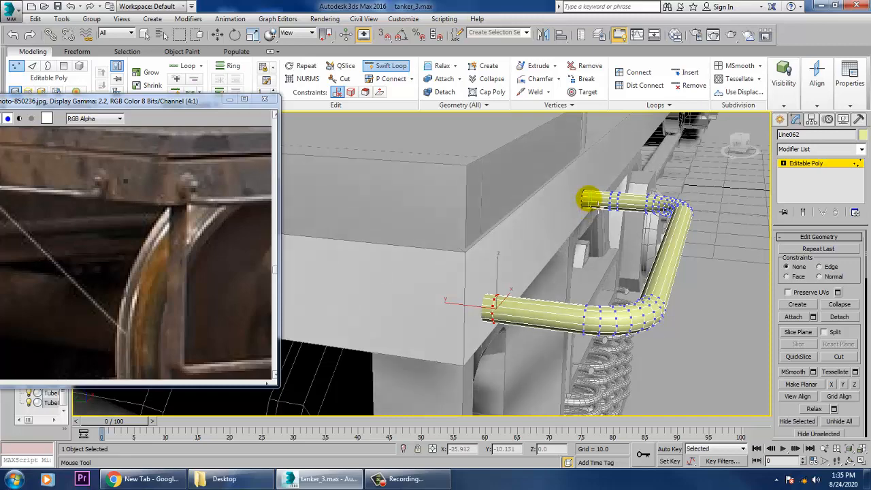
pyautogui.click(592, 198)
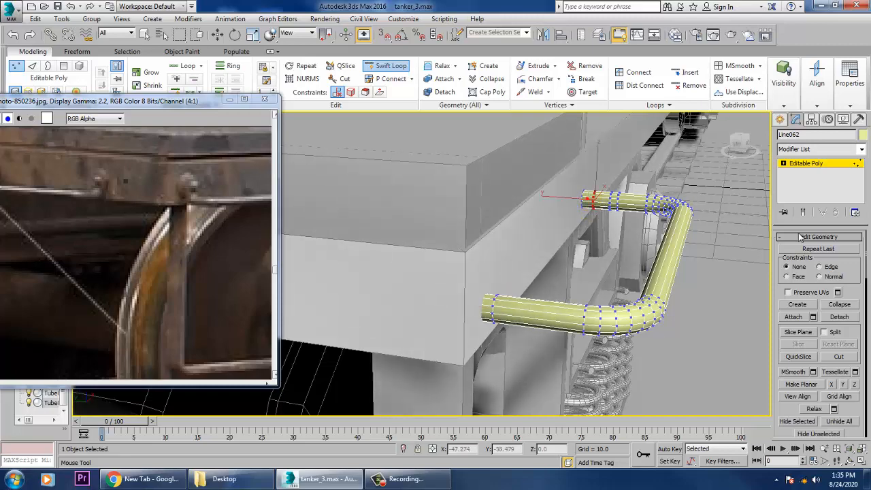
# Move the edge loop at the rear arm's frame-side end along Y to about -38.23.
pyautogui.press('2')
pyautogui.press('w')
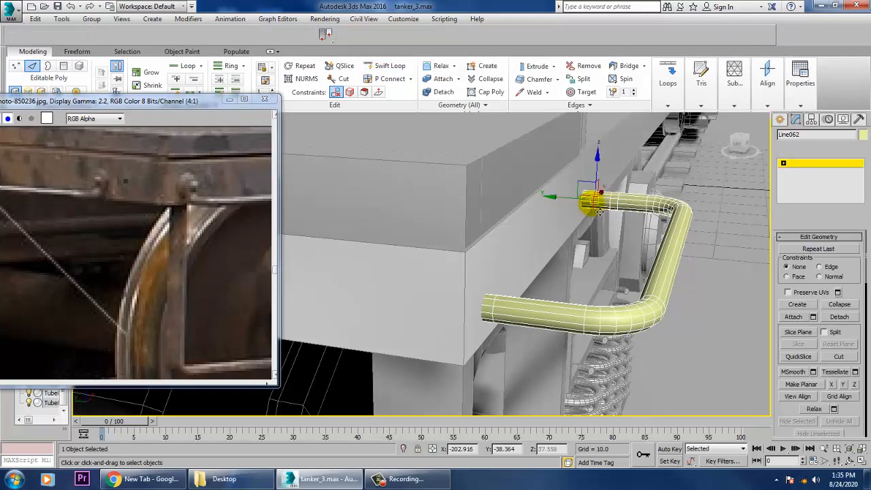
pyautogui.moveTo(580, 205); pyautogui.dragTo(568, 206)
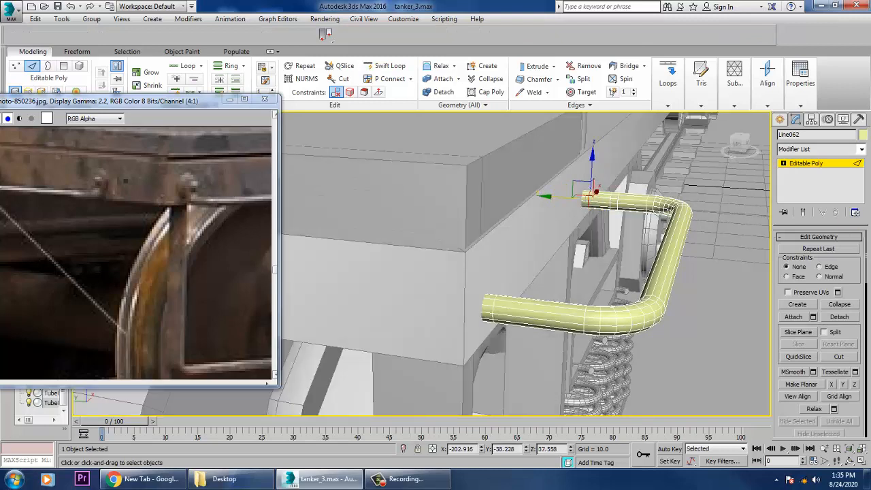
# Extrude the polygon ring at the frame-side end of the rail's front arm by 0.292 along Local Normal to form a mounting collar.
pyautogui.click(785, 164)
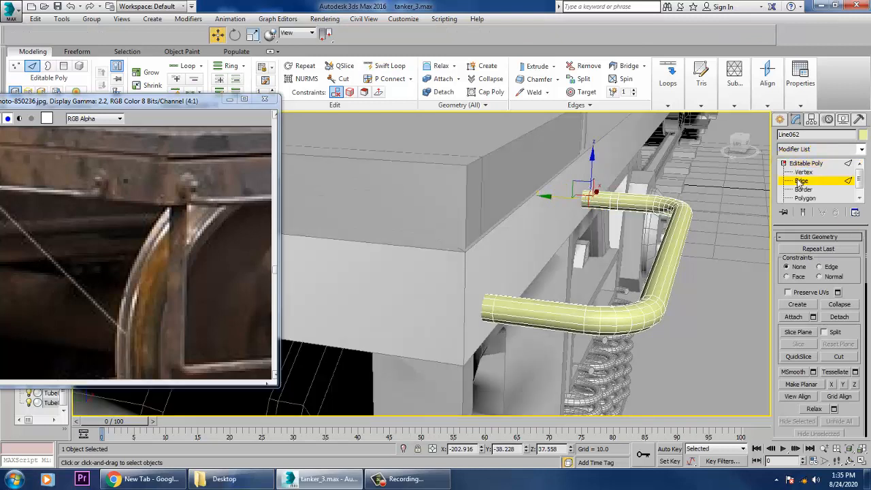
pyautogui.click(496, 315)
pyautogui.doubleClick(496, 315)
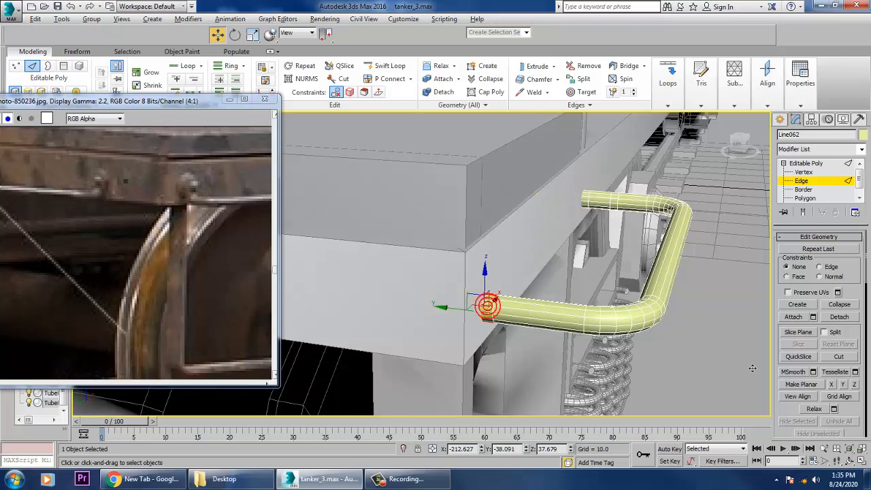
pyautogui.moveTo(798, 421); pyautogui.dragTo(802, 236)
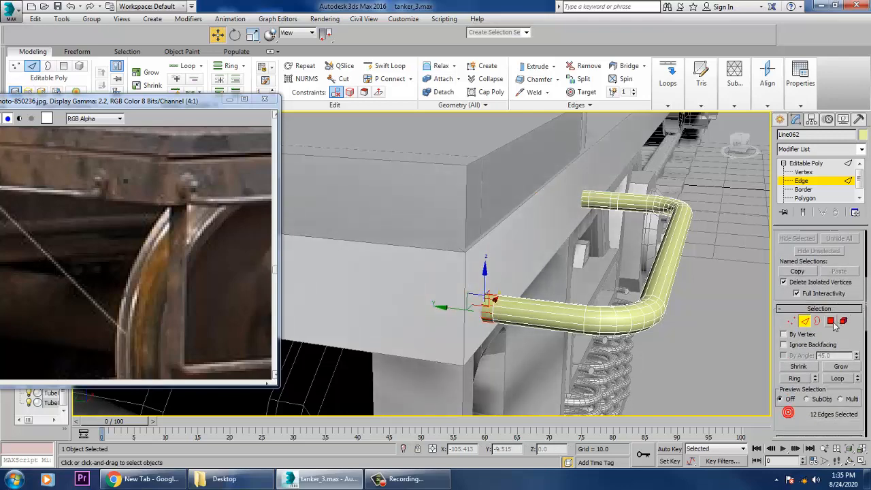
pyautogui.press('4')
pyautogui.moveTo(793, 413); pyautogui.dragTo(794, 361)
pyautogui.click(814, 334)
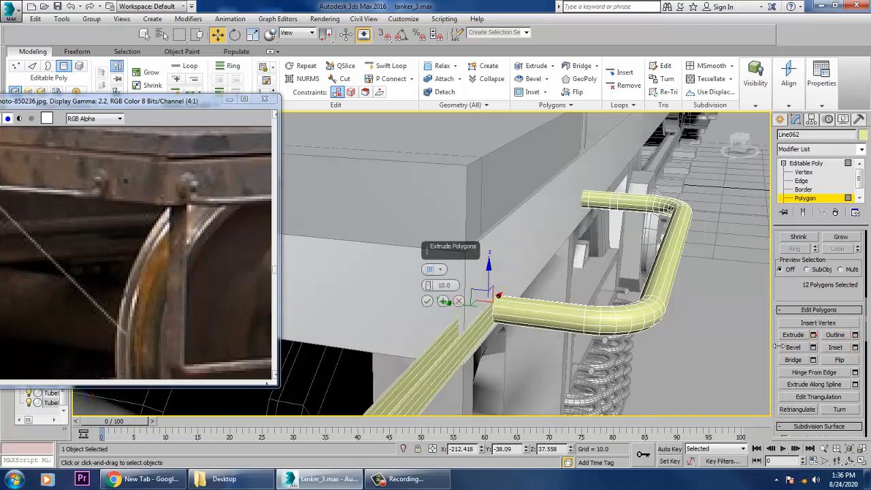
pyautogui.click(441, 271)
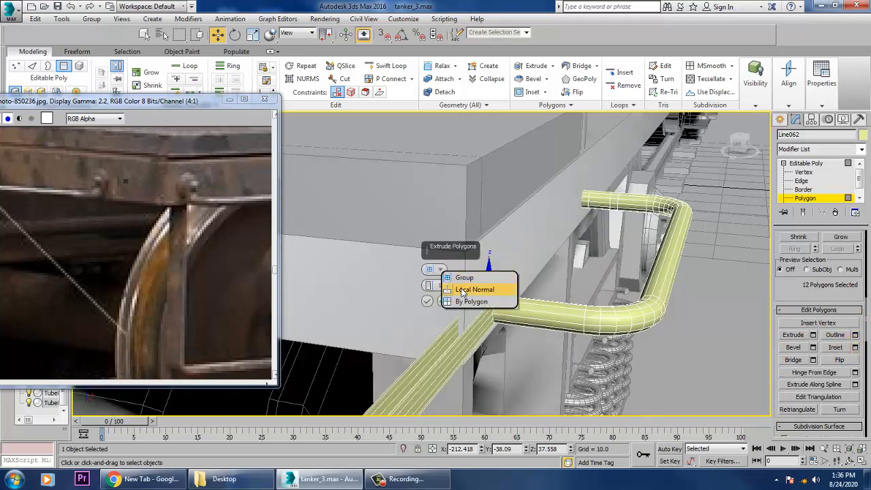
pyautogui.click(464, 290)
pyautogui.moveTo(432, 292); pyautogui.dragTo(452, 335)
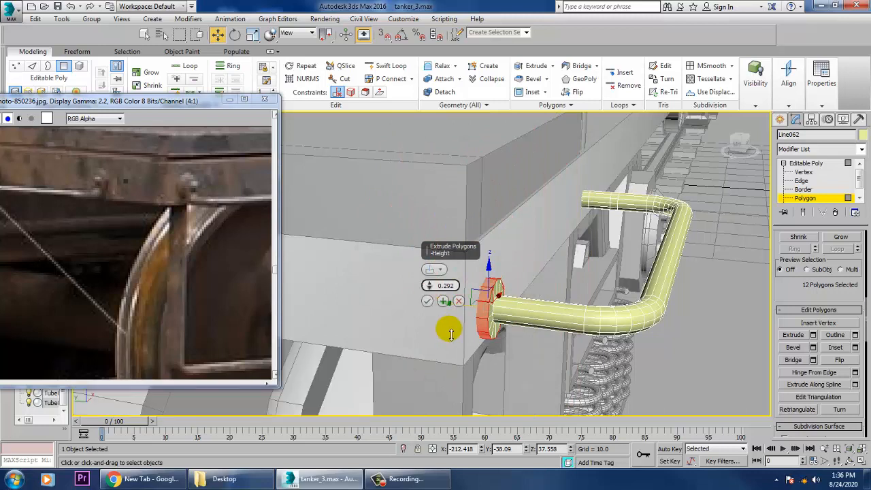
pyautogui.click(427, 301)
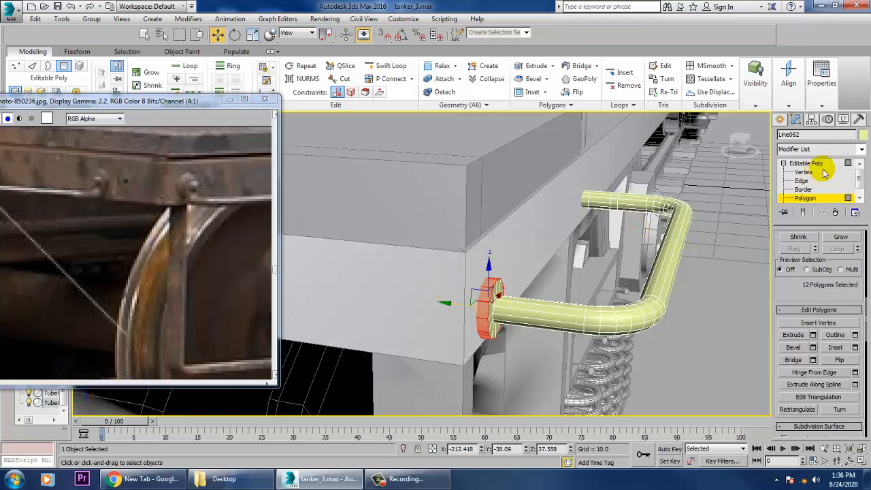
# Extrude the polygon ring at the rear arm's frame-side end by 0.292 along Local Normal and leave polygon editing.
pyautogui.click(803, 181)
pyautogui.scroll(5, 572, 255)
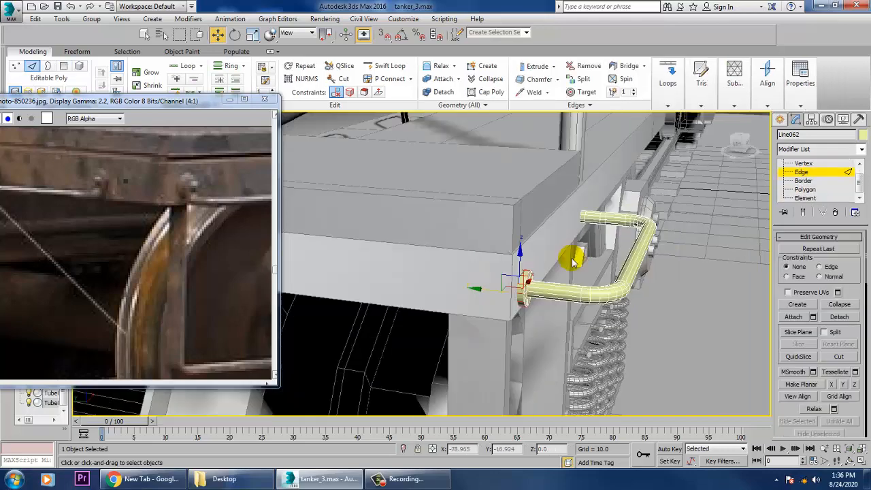
pyautogui.keyDown('alt'); pyautogui.moveTo(543, 260); pyautogui.dragTo(518, 208, button='middle'); pyautogui.keyUp('alt')
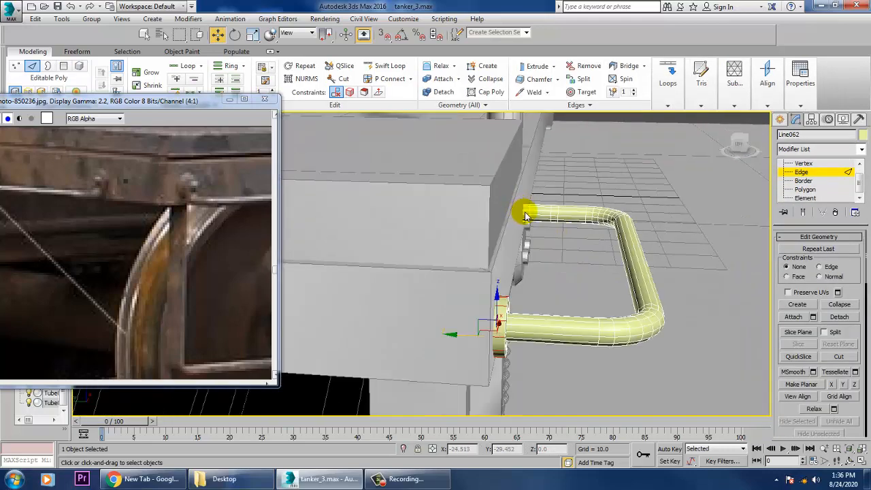
pyautogui.click(525, 215)
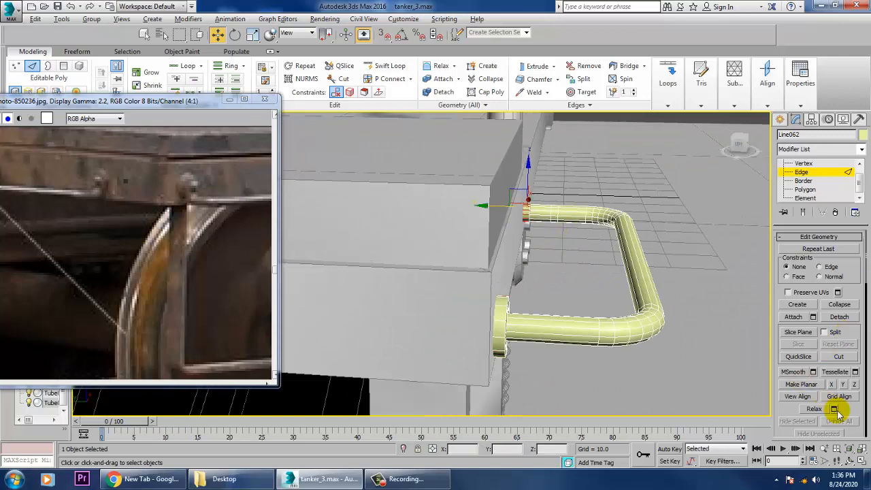
pyautogui.scroll(-5, 843, 407)
pyautogui.click(830, 366)
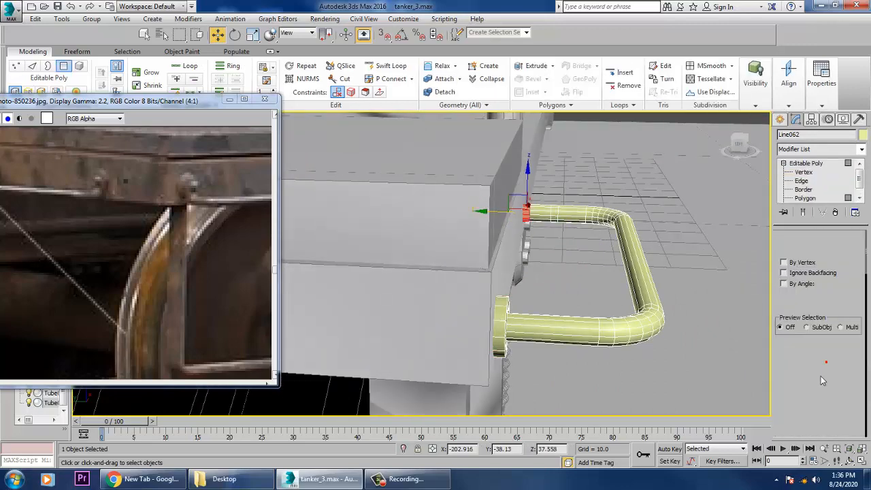
pyautogui.scroll(-2, 801, 373)
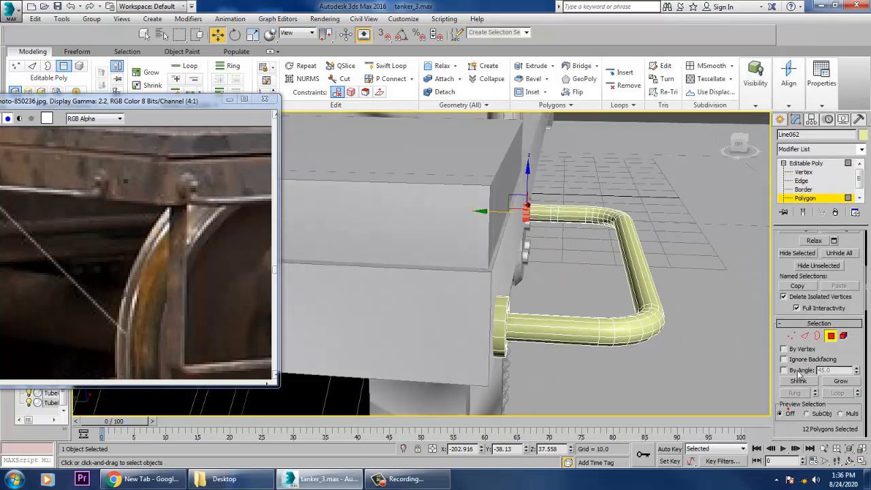
pyautogui.scroll(-8, 801, 428)
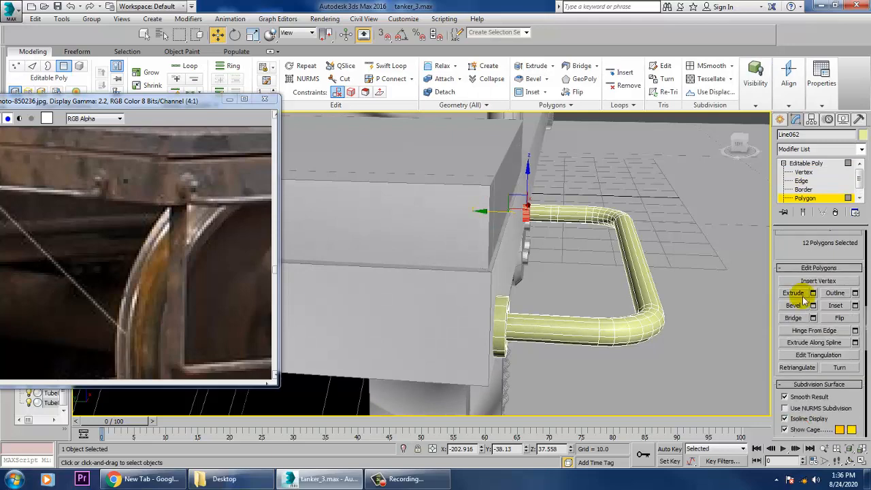
pyautogui.click(813, 293)
pyautogui.click(426, 299)
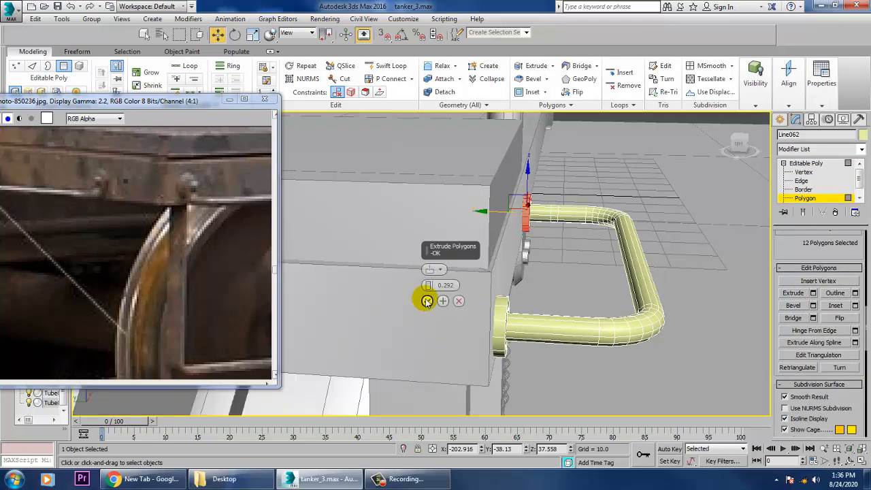
pyautogui.scroll(-3, 585, 248)
pyautogui.keyDown('alt'); pyautogui.moveTo(586, 248); pyautogui.dragTo(336, 239, button='middle'); pyautogui.keyUp('alt')
pyautogui.click(806, 164)
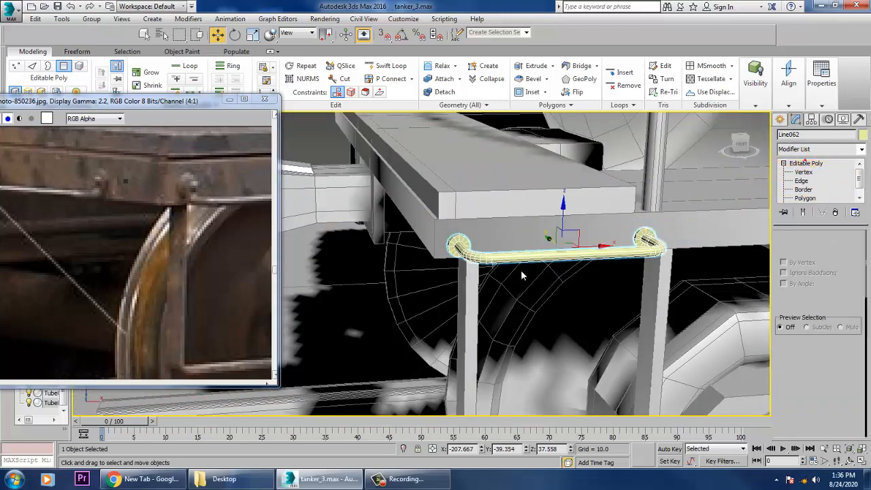
# Clone the collared rail as a single Copy rotated -90 degrees about Z using angle snap.
pyautogui.scroll(-5, 522, 276)
pyautogui.keyDown('alt'); pyautogui.moveTo(522, 272); pyautogui.dragTo(599, 299, button='middle'); pyautogui.keyUp('alt')
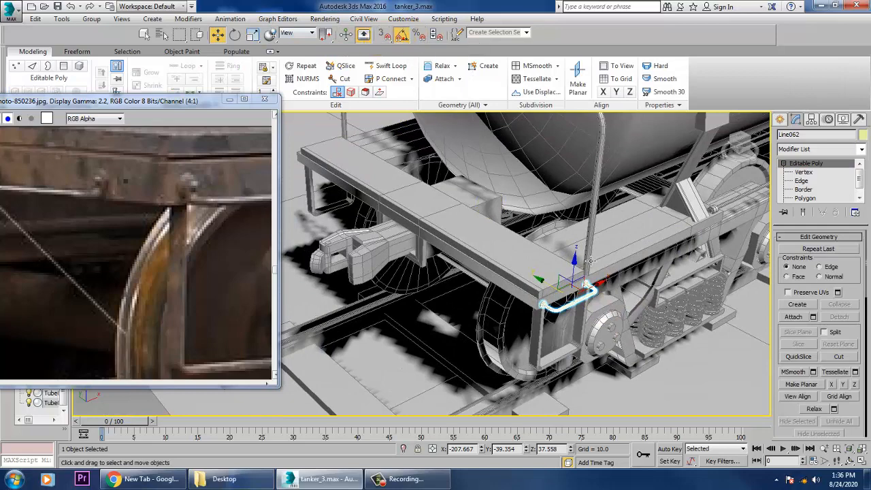
pyautogui.press('e')
pyautogui.moveTo(578, 330)
pyautogui.keyDown('shift'); pyautogui.mouseDown()
pyautogui.moveTo(571, 320)
pyautogui.moveTo(501, 320)
pyautogui.mouseUp(); pyautogui.keyUp('shift')
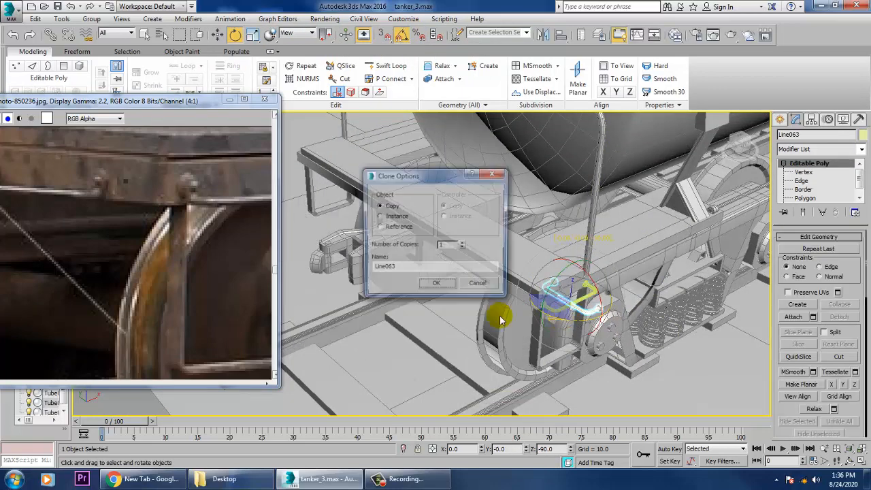
pyautogui.click(437, 283)
pyautogui.rightClick(402, 36)
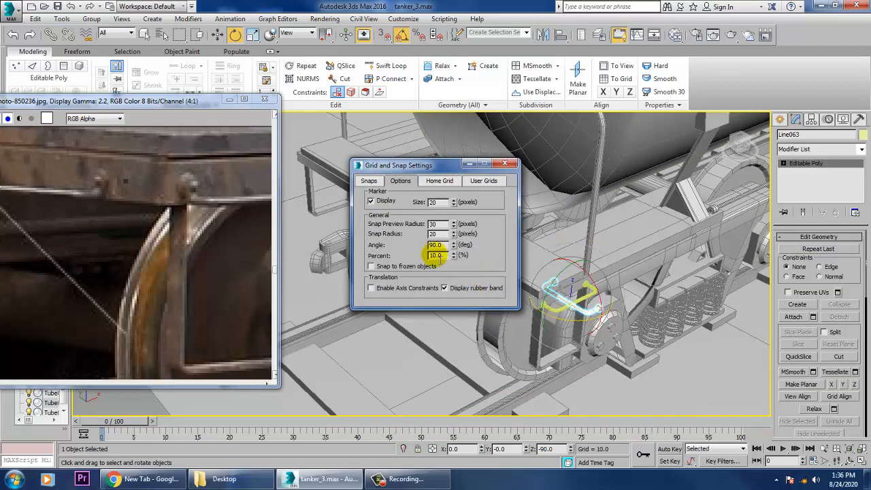
pyautogui.click(505, 165)
# Move the rotated rail copy against the platform's end face beside the corner, at about X -214.876, Y -31.053.
pyautogui.press('w')
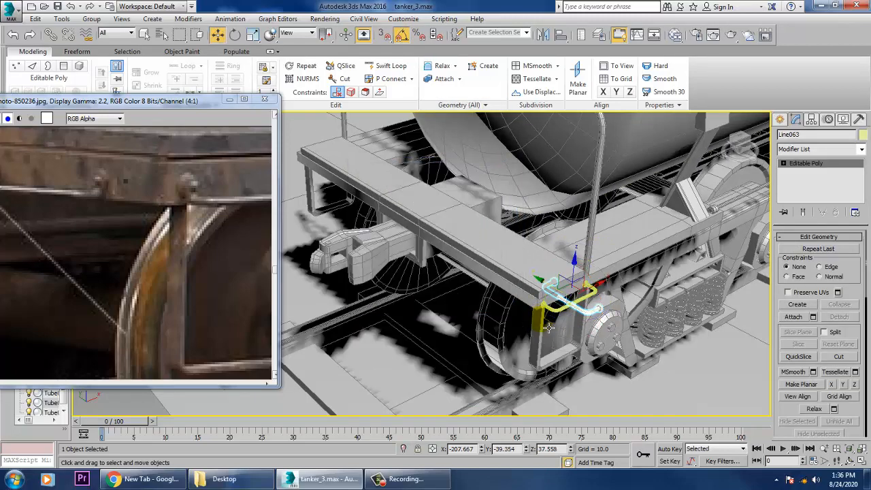
pyautogui.moveTo(553, 283); pyautogui.dragTo(528, 282)
pyautogui.press('z')
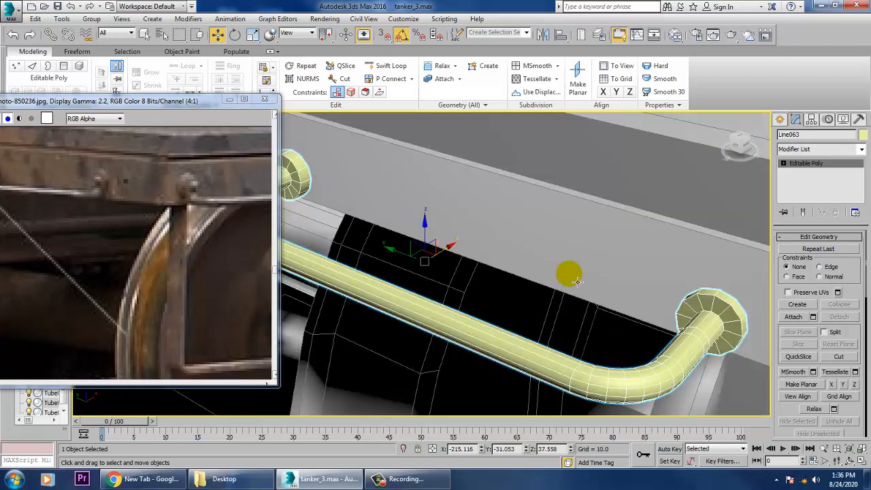
pyautogui.keyDown('alt'); pyautogui.moveTo(569, 275); pyautogui.dragTo(502, 259, button='middle'); pyautogui.keyUp('alt')
pyautogui.scroll(-5, 532, 276)
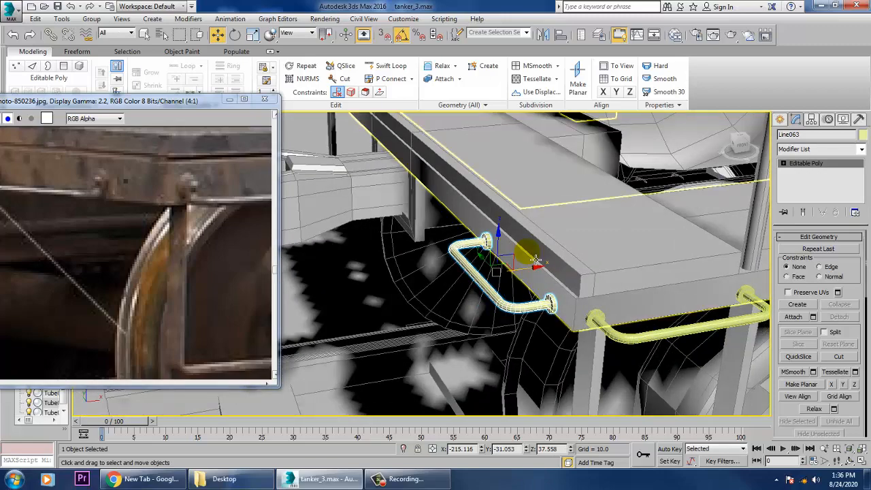
pyautogui.moveTo(538, 272); pyautogui.dragTo(543, 274)
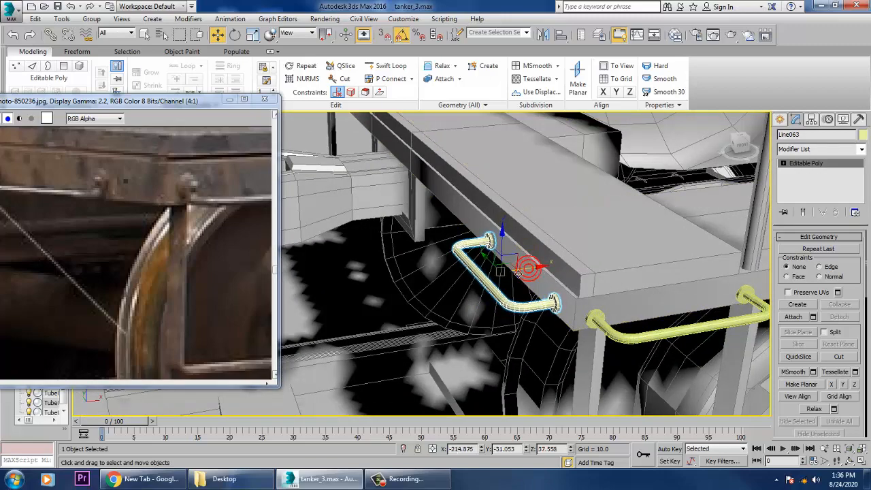
# Mirror both corner rails across the Y axis as copies.
pyautogui.scroll(-4, 543, 274)
pyautogui.keyDown('alt'); pyautogui.moveTo(585, 286); pyautogui.dragTo(709, 329, button='middle'); pyautogui.keyUp('alt')
pyautogui.moveTo(653, 315); pyautogui.dragTo(709, 329, button='middle')
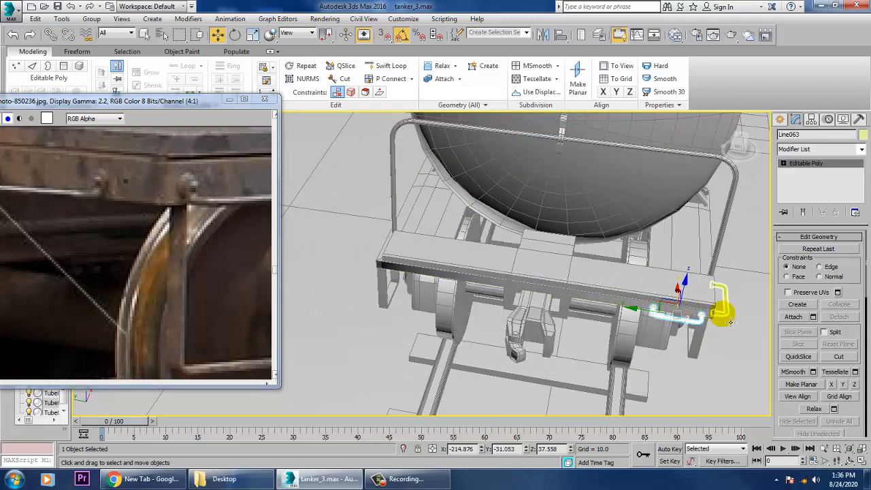
pyautogui.keyDown('ctrl'); pyautogui.click(731, 323); pyautogui.keyUp('ctrl')
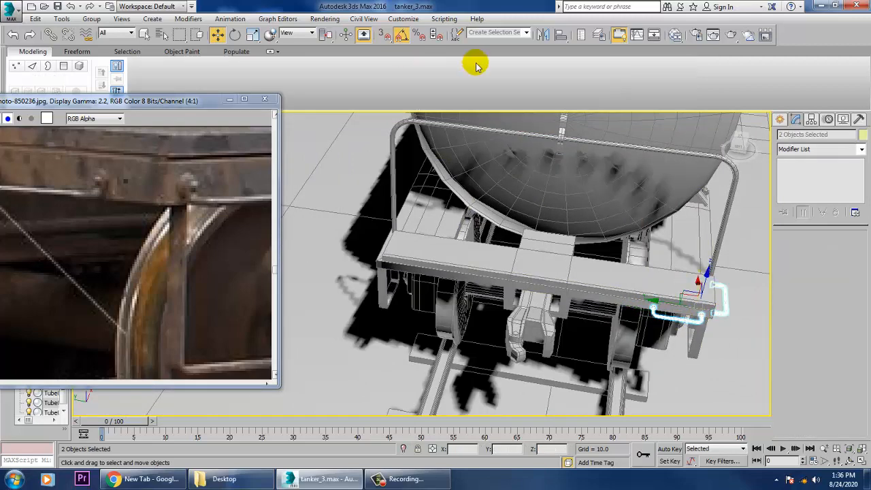
pyautogui.click(545, 35)
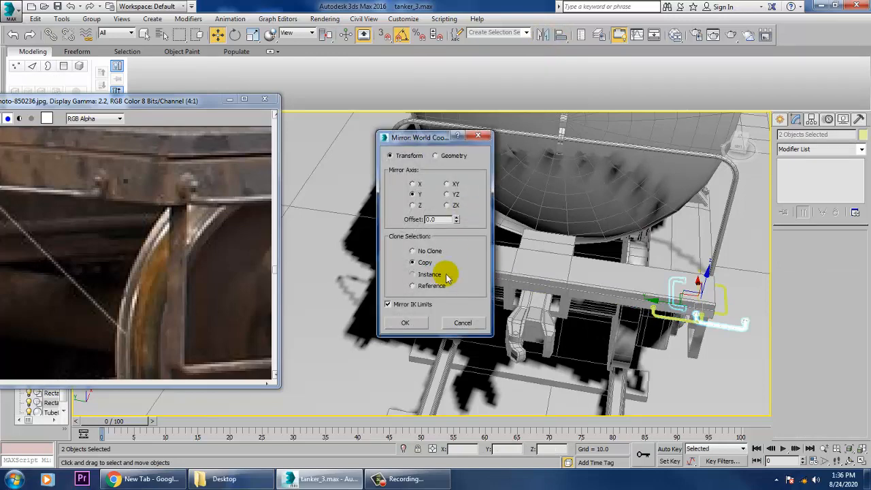
pyautogui.click(411, 325)
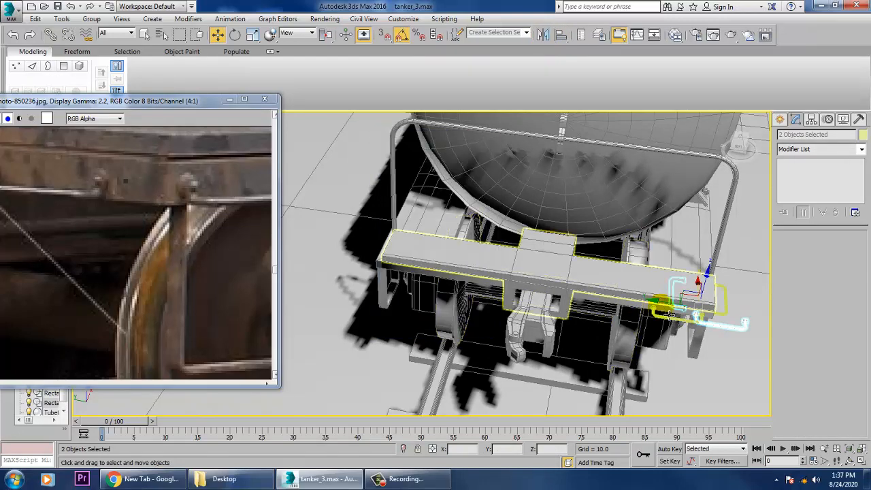
# Move the two mirrored rails along Y to the platform's opposite corner, seating their collars against the frame.
pyautogui.moveTo(669, 312); pyautogui.dragTo(356, 274)
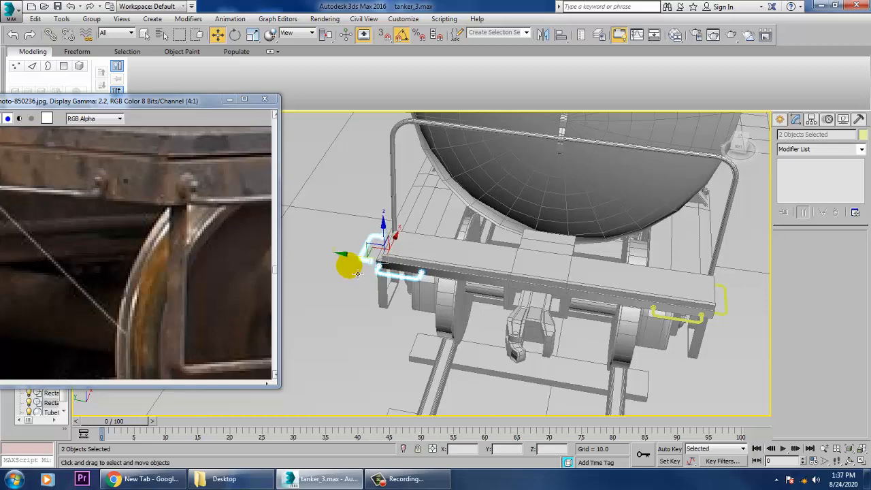
pyautogui.keyDown('alt'); pyautogui.moveTo(447, 260); pyautogui.dragTo(509, 263, button='middle'); pyautogui.keyUp('alt')
pyautogui.scroll(4, 500, 262)
pyautogui.moveTo(439, 260); pyautogui.dragTo(582, 281, button='middle')
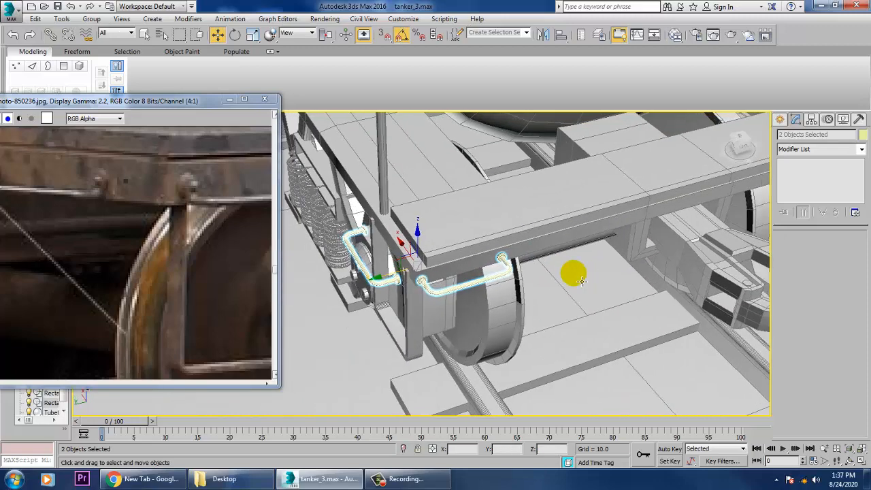
pyautogui.scroll(2, 550, 270)
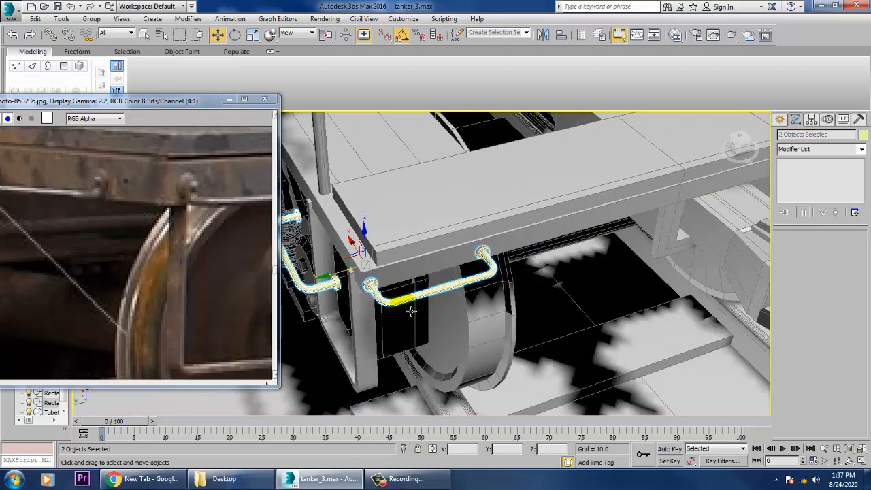
pyautogui.moveTo(345, 280); pyautogui.dragTo(386, 272)
# Move the platform top slab's side-end polygon outward along Y to about 32.482, flush with the frame below.
pyautogui.click(559, 189)
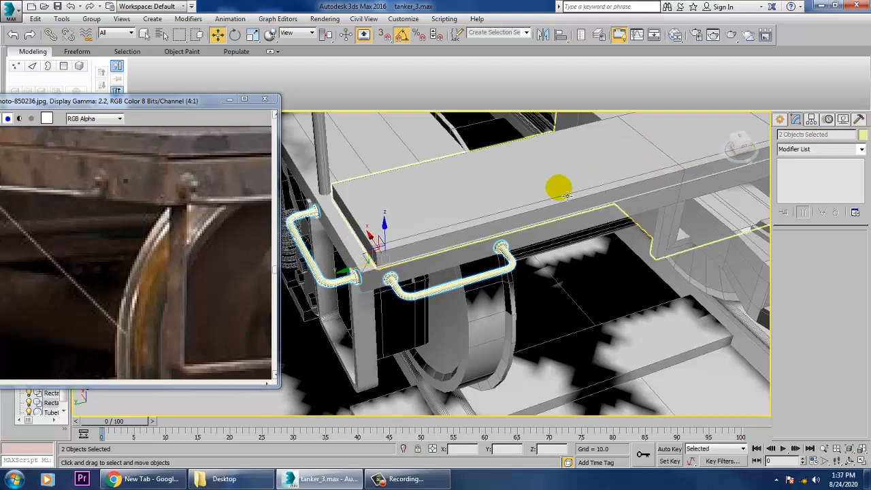
pyautogui.press('4')
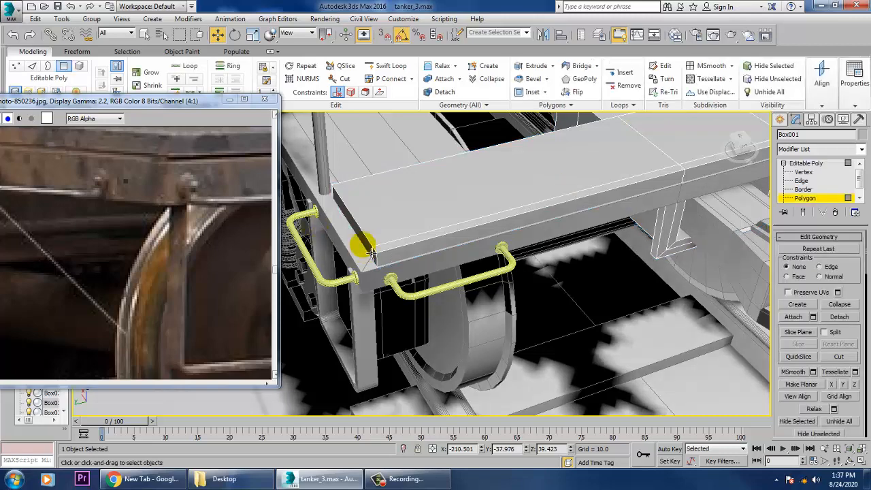
pyautogui.click(367, 244)
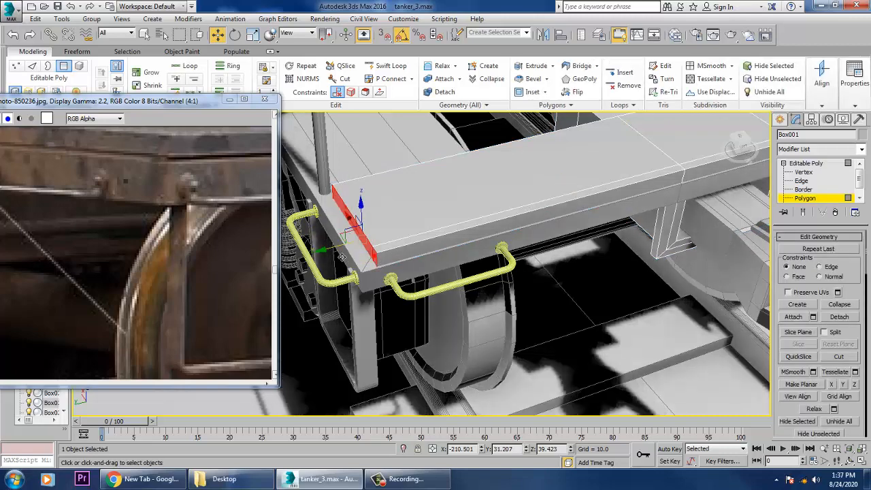
pyautogui.moveTo(334, 257); pyautogui.dragTo(324, 253)
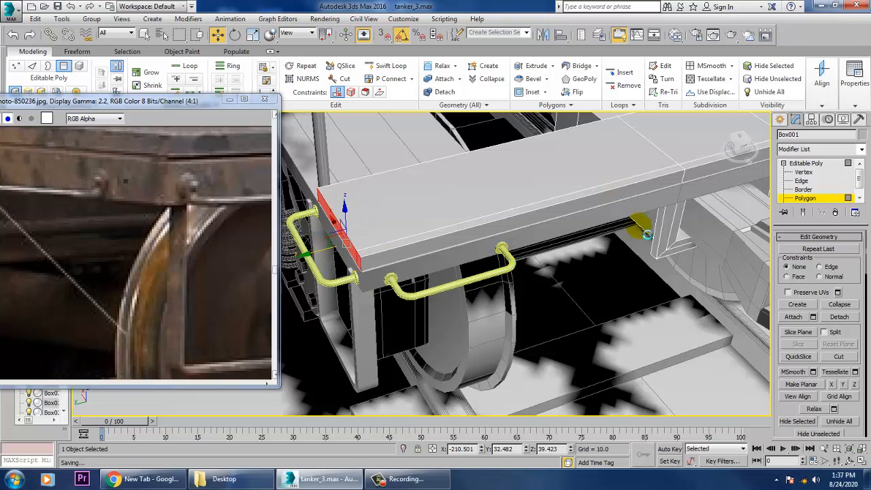
# Examine the tanker car's end and wheel truck against the reference photo at 1:1.
pyautogui.scroll(-6, 648, 234)
pyautogui.keyDown('alt'); pyautogui.moveTo(651, 235); pyautogui.dragTo(599, 235, button='middle'); pyautogui.keyUp('alt')
pyautogui.moveTo(599, 235); pyautogui.dragTo(544, 235, button='middle')
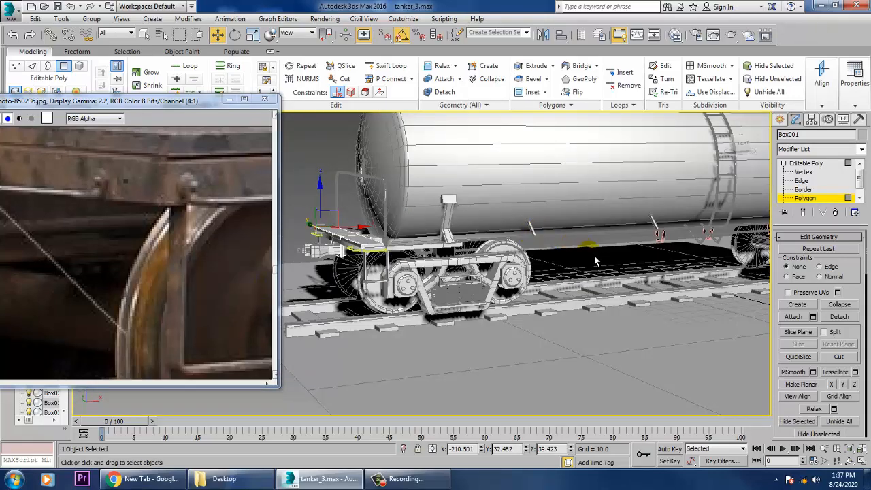
pyautogui.keyDown('alt'); pyautogui.moveTo(596, 261); pyautogui.dragTo(545, 276, button='middle'); pyautogui.keyUp('alt')
pyautogui.moveTo(184, 326); pyautogui.dragTo(219, 312, button='middle')
pyautogui.scroll(-2, 220, 311)
pyautogui.moveTo(139, 315); pyautogui.dragTo(187, 313, button='middle')
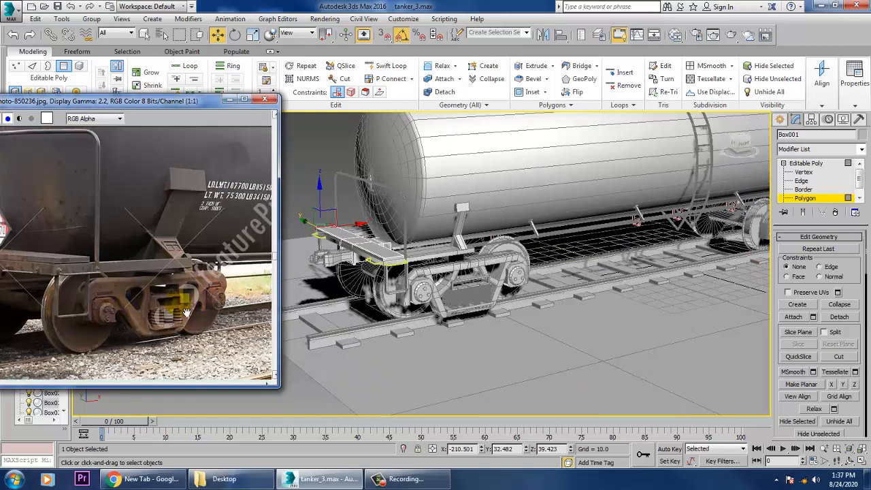
# Examine the tank-top railings, hatches and the ladder's upper end against the reference photo.
pyautogui.moveTo(112, 348); pyautogui.dragTo(76, 386, button='middle')
pyautogui.scroll(-1, 144, 289)
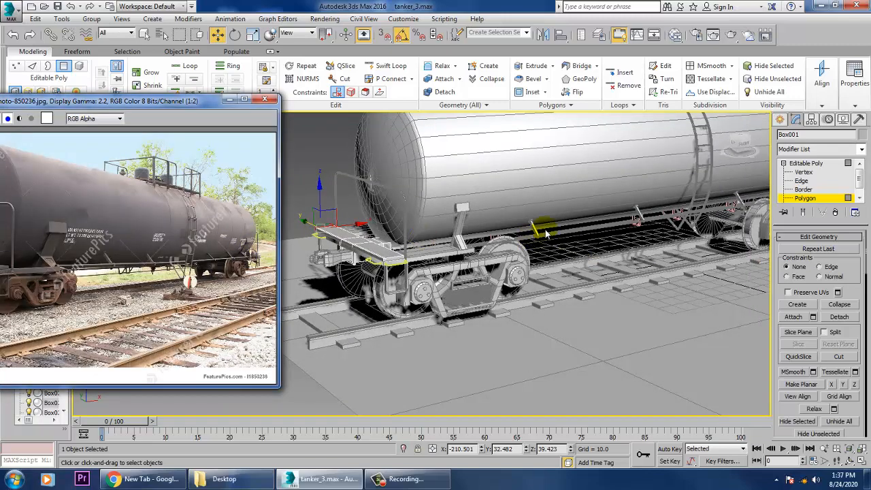
pyautogui.moveTo(531, 305); pyautogui.dragTo(486, 386, button='middle')
pyautogui.scroll(4, 543, 260)
pyautogui.moveTo(684, 230); pyautogui.dragTo(578, 371, button='middle')
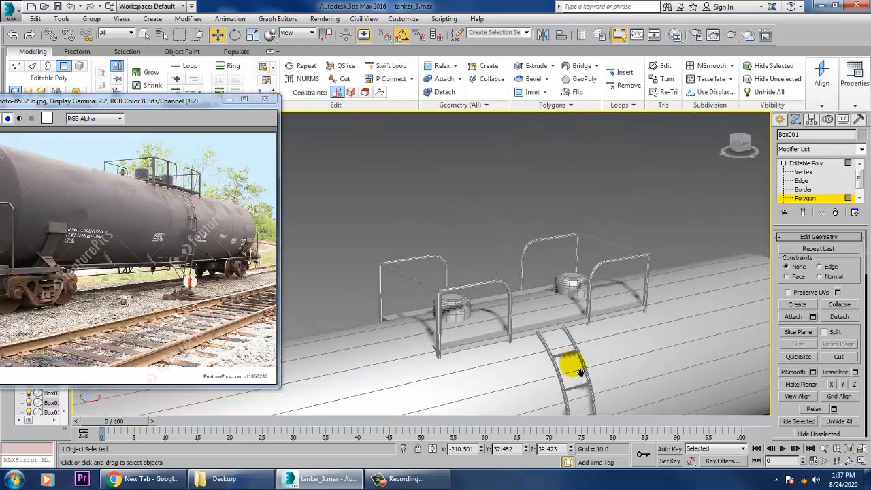
pyautogui.scroll(5, 613, 306)
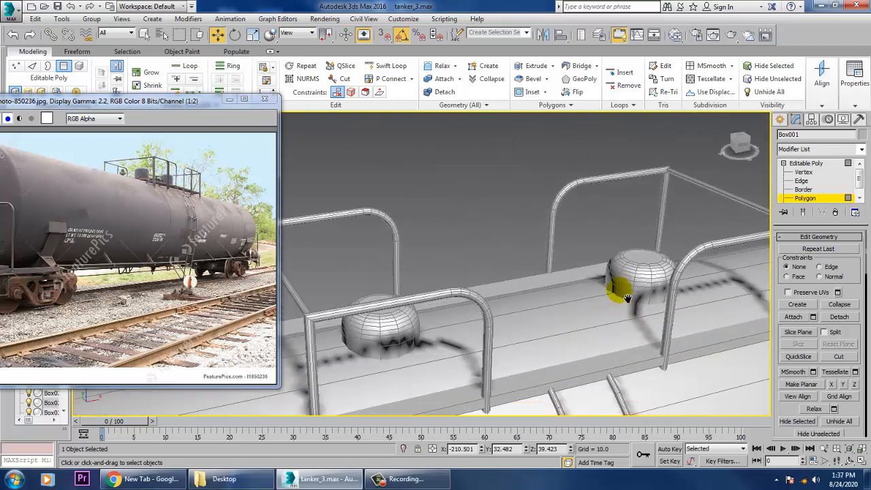
pyautogui.scroll(3, 563, 287)
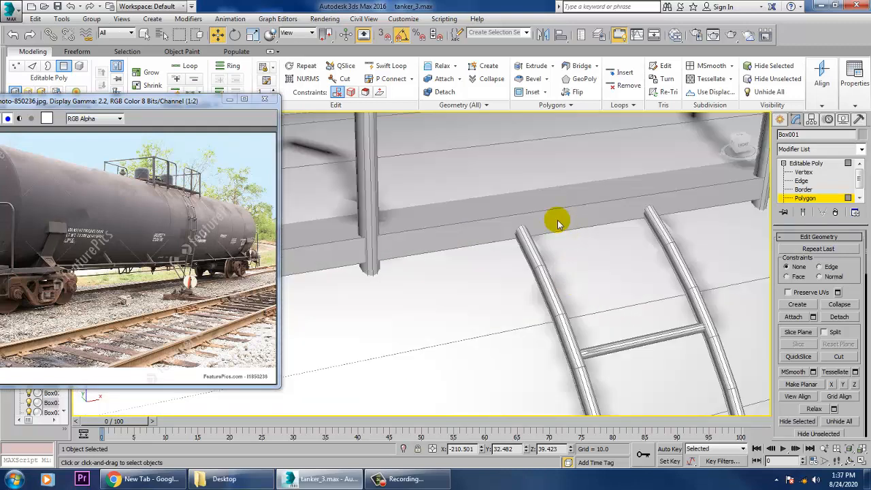
pyautogui.scroll(2, 170, 191)
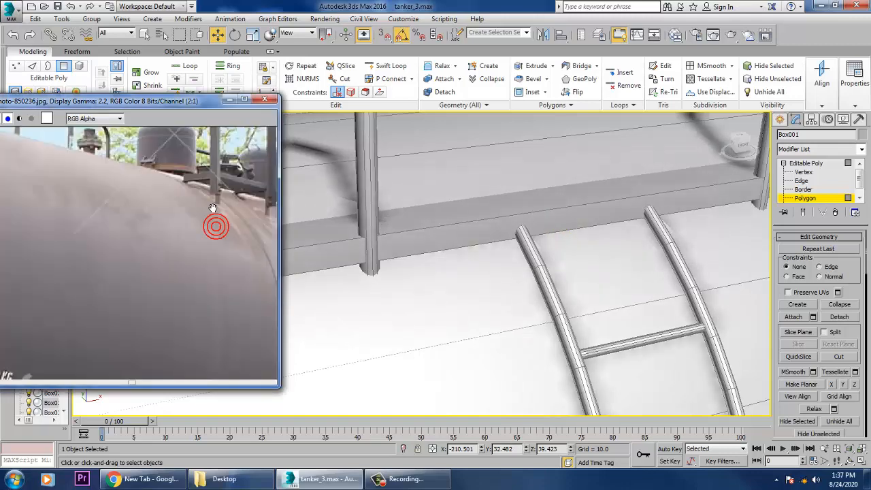
pyautogui.scroll(-1, 213, 205)
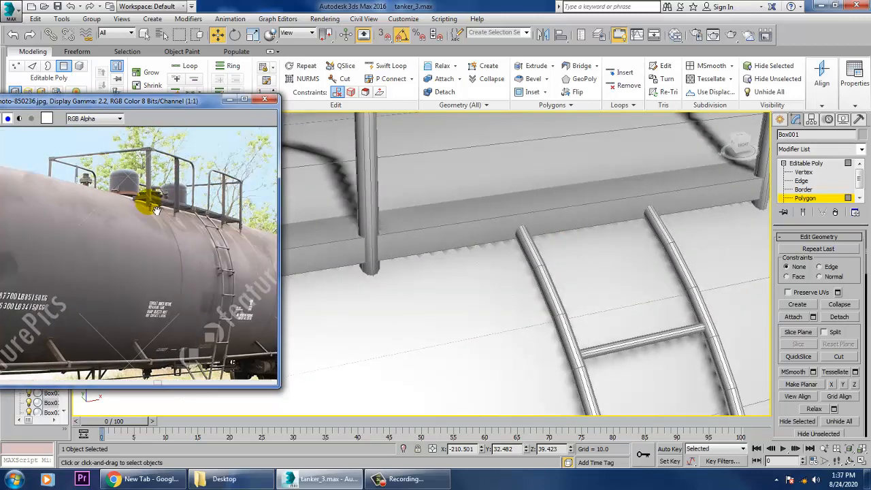
pyautogui.scroll(-4, 484, 192)
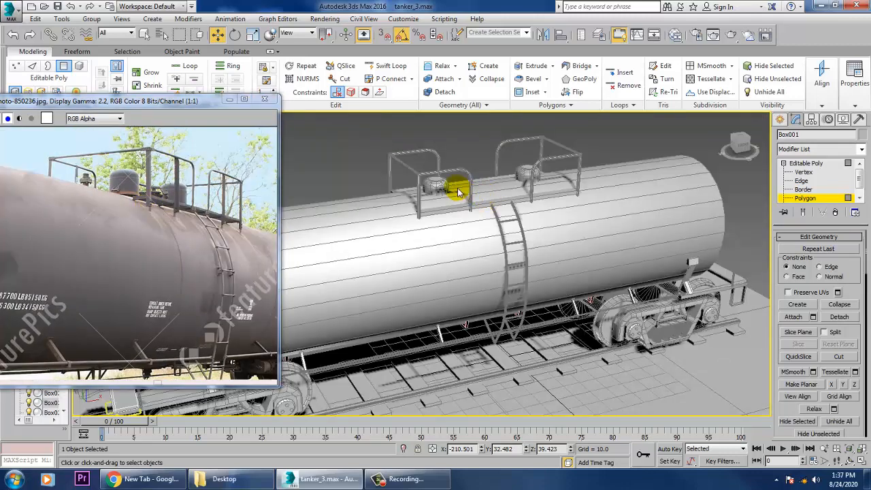
# Examine the ladder's mounting brackets in the reference photo at up to 4:1 and compare them with the modelled ladder.
pyautogui.scroll(1, 213, 230)
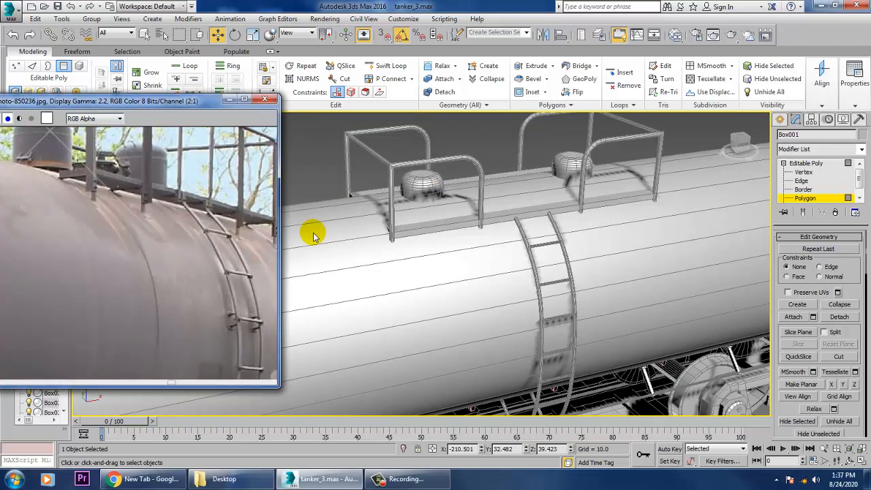
pyautogui.scroll(4, 579, 302)
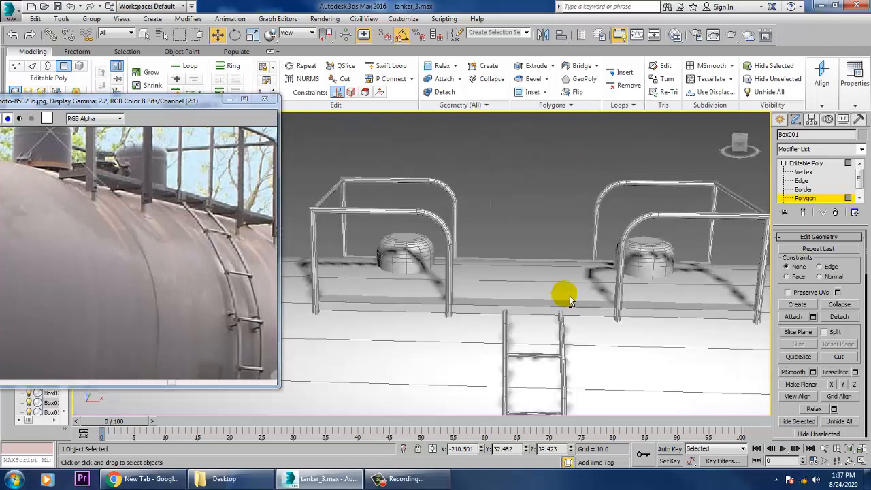
pyautogui.keyDown('alt'); pyautogui.moveTo(570, 301); pyautogui.dragTo(587, 298, button='middle'); pyautogui.keyUp('alt')
pyautogui.scroll(-2, 588, 298)
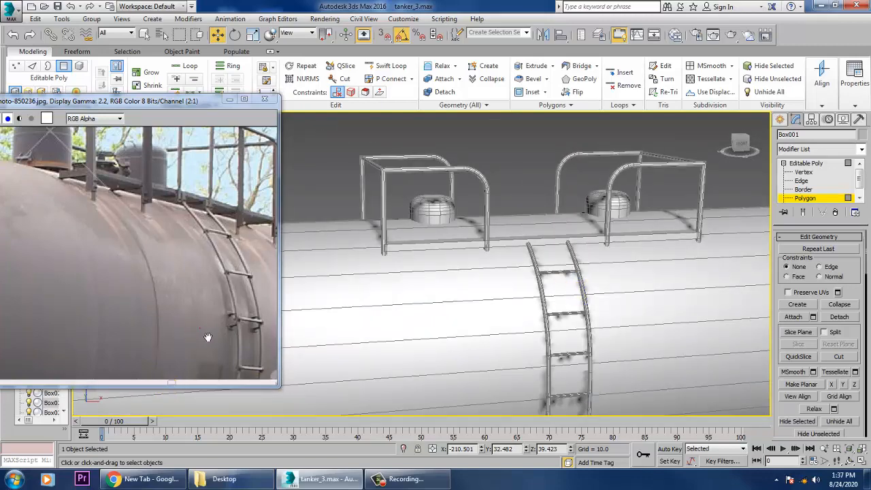
pyautogui.scroll(1, 224, 335)
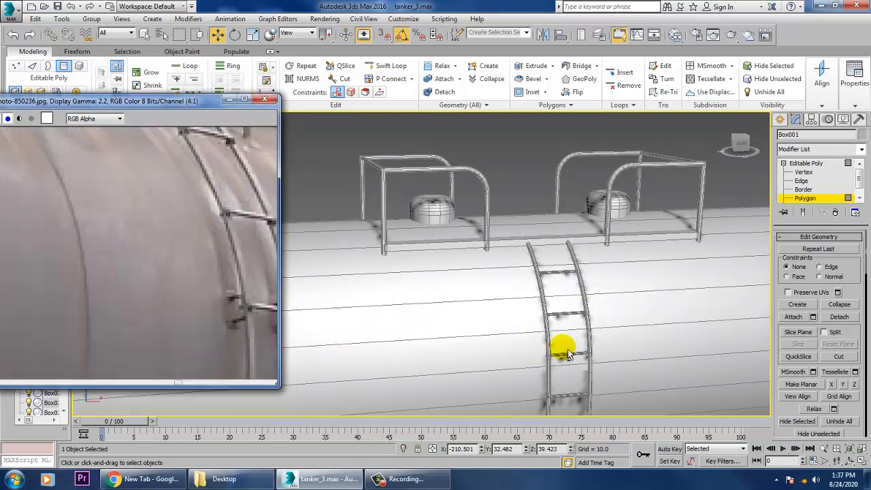
pyautogui.scroll(-3, 572, 357)
pyautogui.keyDown('alt'); pyautogui.moveTo(583, 365); pyautogui.dragTo(429, 258, button='middle'); pyautogui.keyUp('alt')
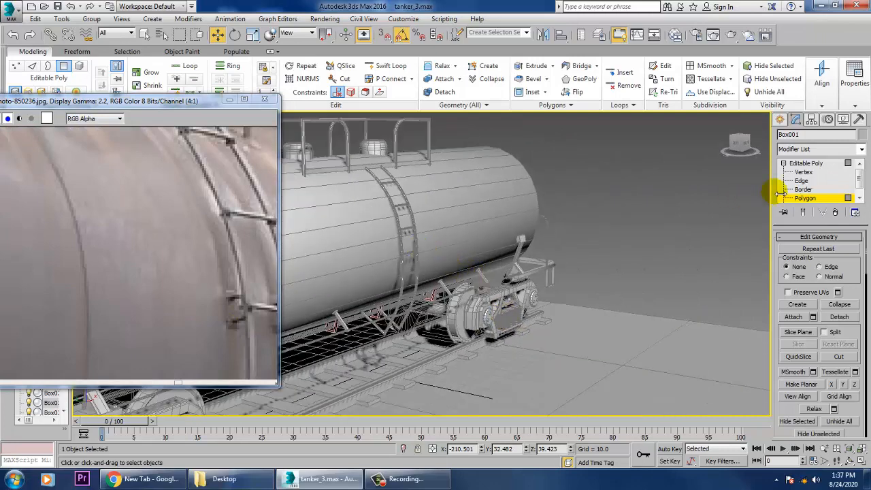
# Leave the platform slab's polygon editing and select the ladder's curved side rail, framing it up close in the Left view.
pyautogui.click(805, 163)
pyautogui.click(406, 237)
pyautogui.hotkey('alt', 'w')
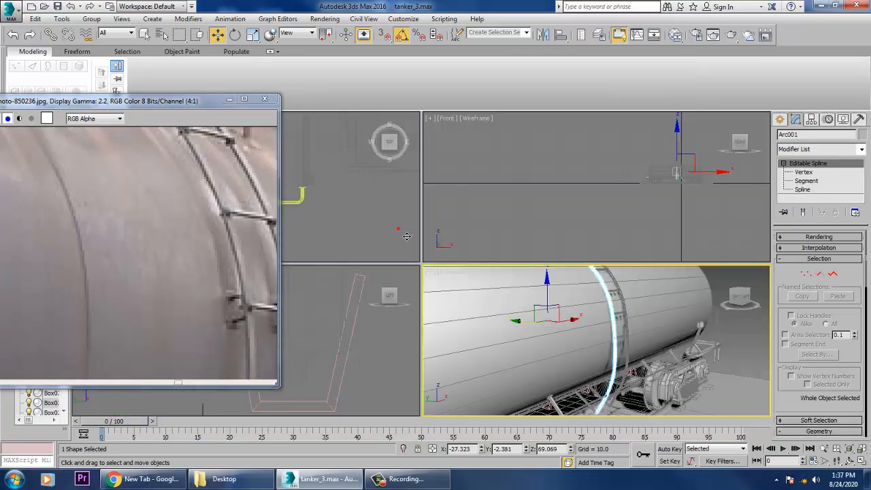
pyautogui.rightClick(635, 188)
pyautogui.hotkey('alt', 'w')
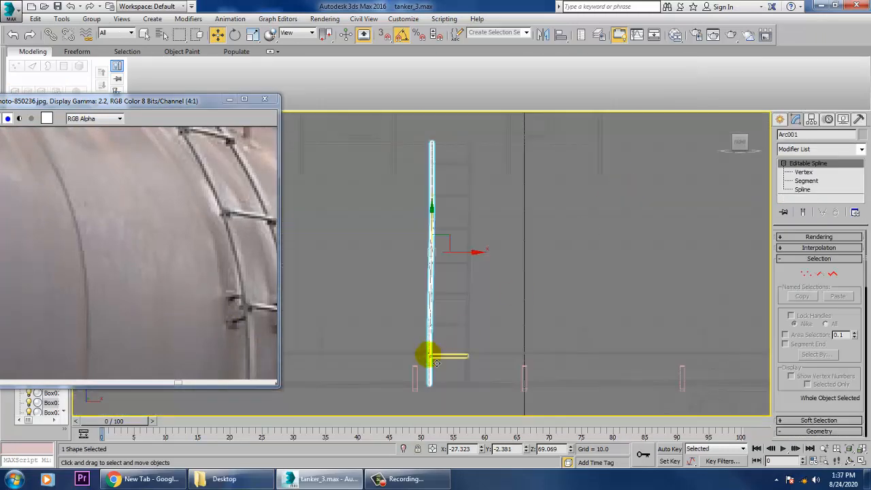
pyautogui.hotkey('alt', 'w')
pyautogui.rightClick(341, 359)
pyautogui.hotkey('alt', 'w')
pyautogui.scroll(-2, 505, 237)
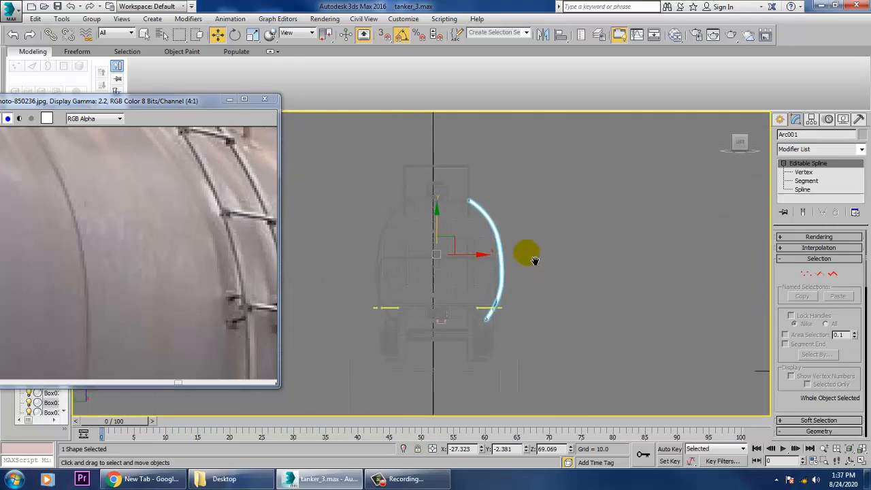
pyautogui.scroll(5, 525, 249)
pyautogui.scroll(3, 599, 312)
pyautogui.moveTo(618, 250); pyautogui.dragTo(605, 254, button='middle')
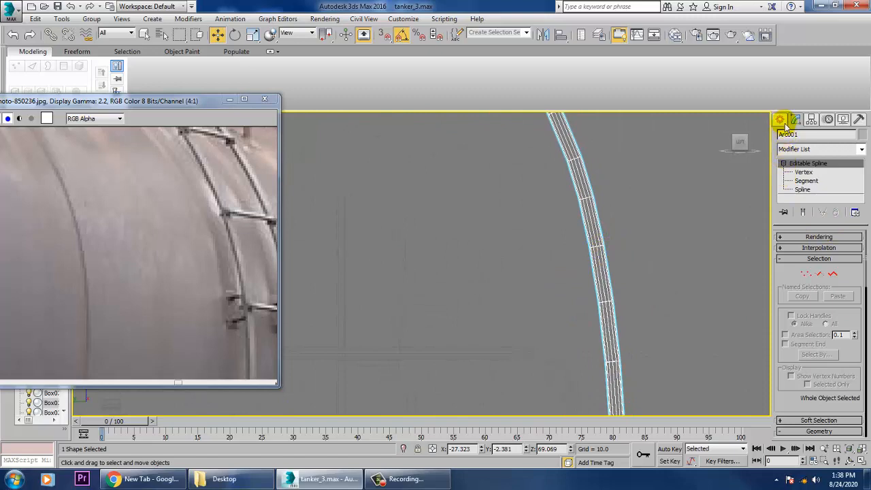
# Draw an open, three-segment U-shaped bracket line in the Left view, from the tank side to the ladder rail, about 2.6 units high.
pyautogui.click(780, 120)
pyautogui.click(802, 197)
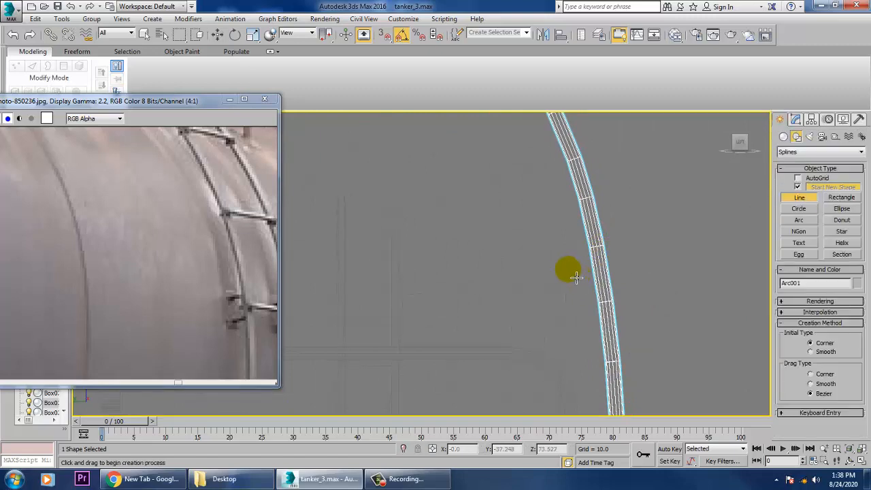
pyautogui.click(573, 276)
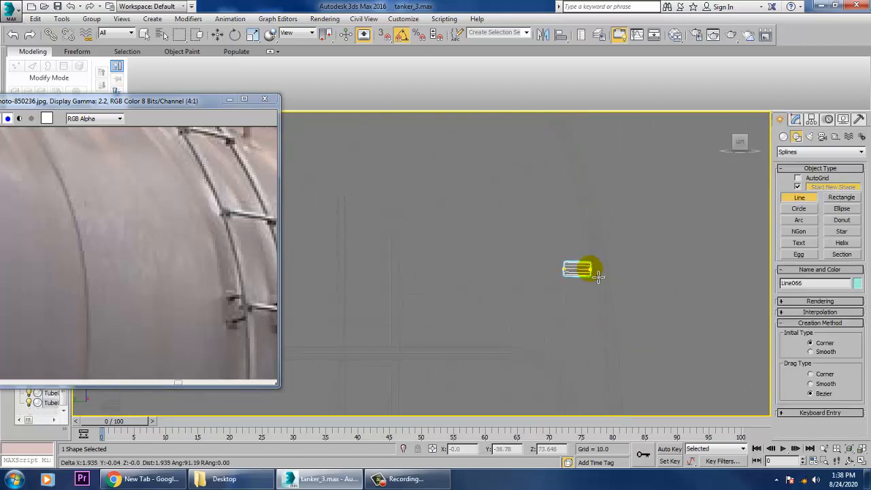
pyautogui.click(604, 272)
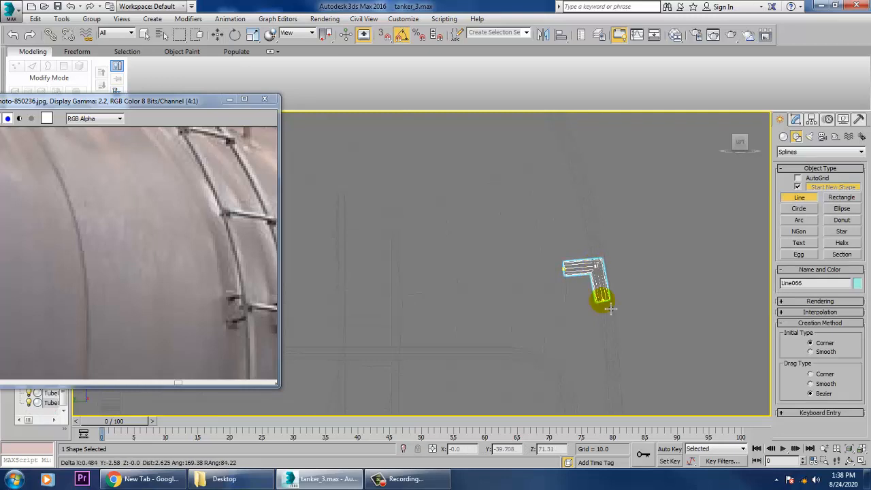
pyautogui.click(611, 308)
pyautogui.click(572, 311)
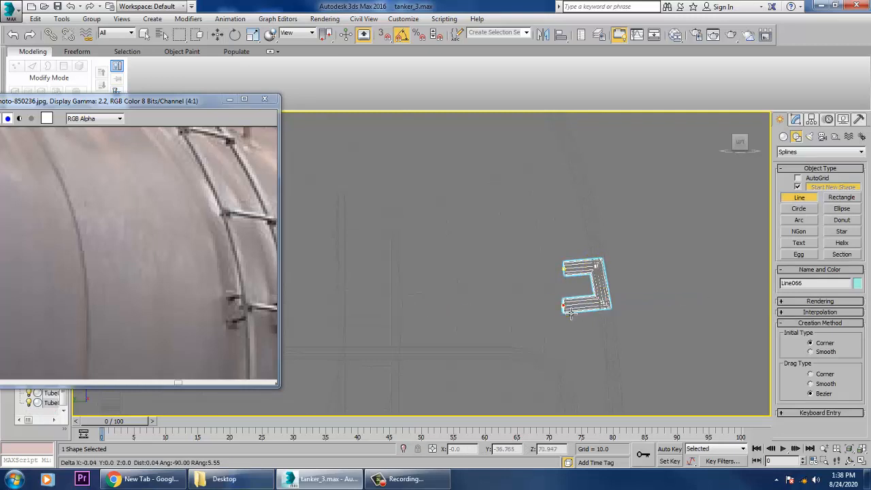
pyautogui.rightClick(565, 310)
# Fillet the bracket line's two outer corners into a smooth U-bend.
pyautogui.click(795, 120)
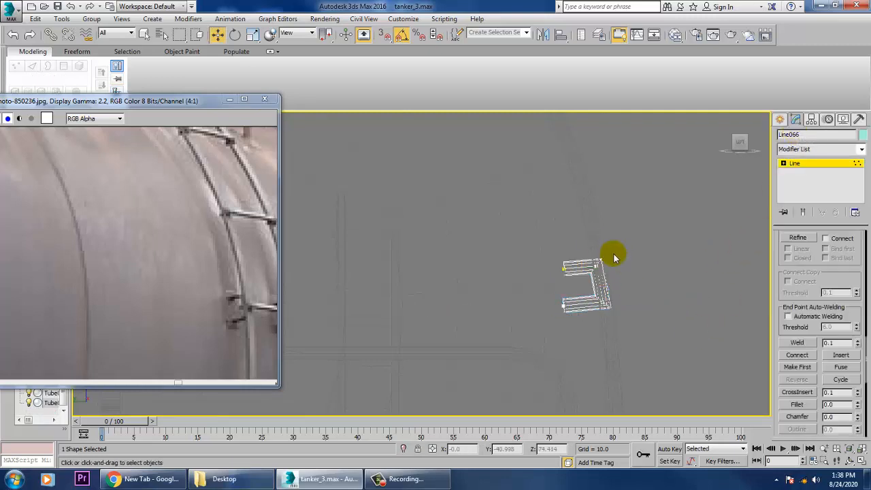
pyautogui.click(806, 405)
pyautogui.moveTo(606, 317); pyautogui.dragTo(602, 294)
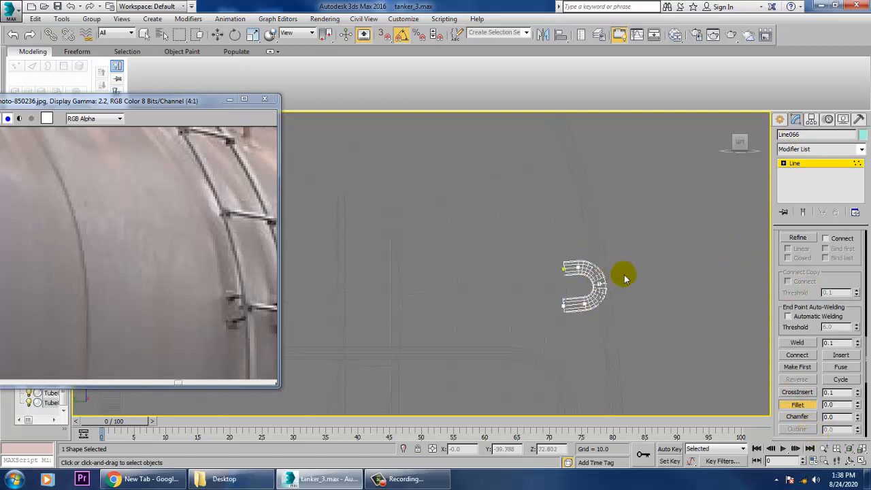
pyautogui.rightClick(625, 278)
pyautogui.click(805, 163)
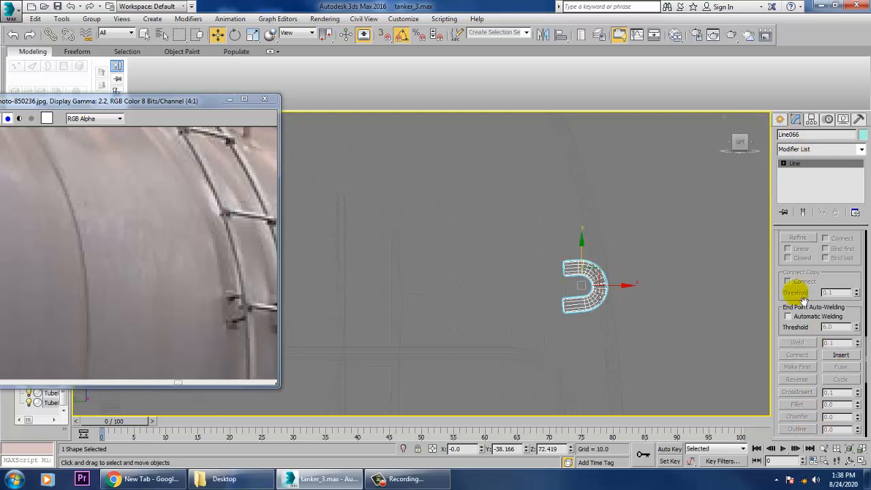
# Set the bracket line's radial rendering thickness to 0.704.
pyautogui.scroll(5, 793, 290)
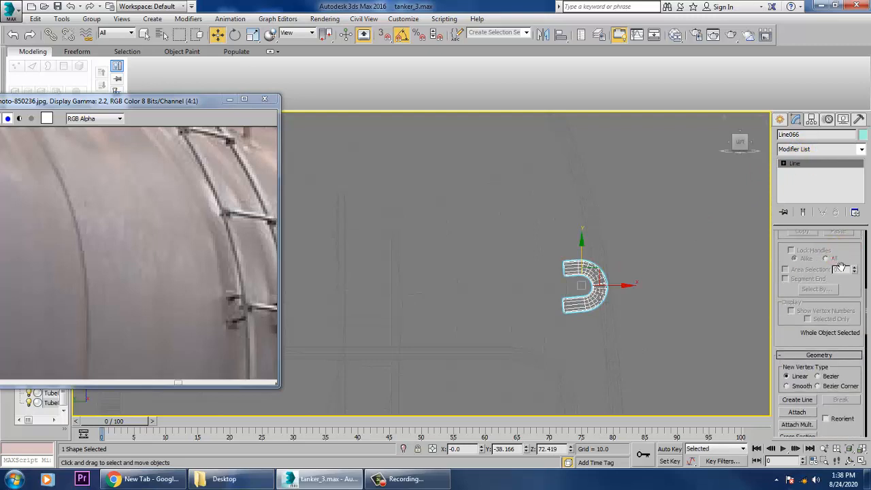
pyautogui.moveTo(841, 267); pyautogui.dragTo(845, 488)
pyautogui.moveTo(850, 293); pyautogui.dragTo(861, 315)
# Move the U-shaped bracket along X onto the ladder's nearer side rail, to about -27.5.
pyautogui.hotkey('alt', 'w')
pyautogui.rightClick(585, 389)
pyautogui.hotkey('alt', 'w')
pyautogui.scroll(-5, 586, 360)
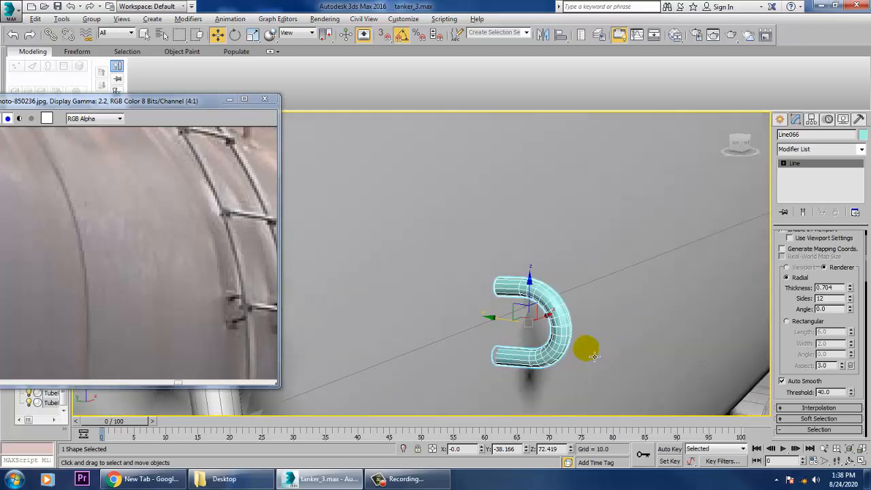
pyautogui.scroll(-4, 594, 356)
pyautogui.keyDown('alt'); pyautogui.moveTo(594, 356); pyautogui.dragTo(542, 360, button='middle'); pyautogui.keyUp('alt')
pyautogui.scroll(-6, 560, 354)
pyautogui.scroll(4, 595, 360)
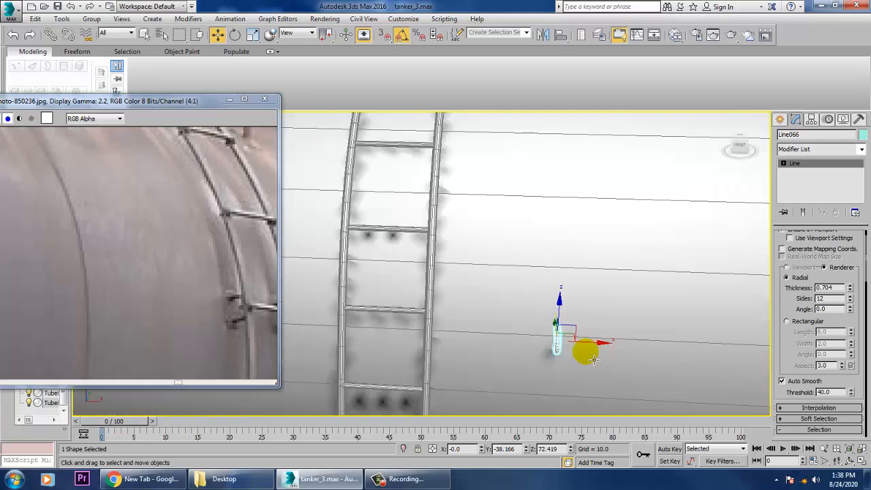
pyautogui.moveTo(603, 350); pyautogui.dragTo(397, 350)
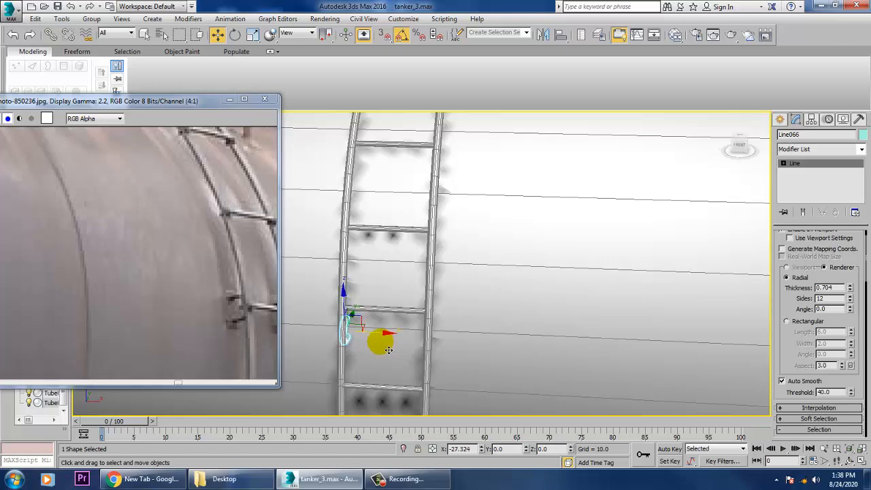
pyautogui.moveTo(389, 351); pyautogui.dragTo(392, 335)
pyautogui.press('z')
pyautogui.moveTo(475, 324)
pyautogui.keyDown('alt'); pyautogui.mouseDown(button='middle')
pyautogui.moveTo(547, 328)
pyautogui.moveTo(470, 316)
pyautogui.mouseUp(button='middle'); pyautogui.keyUp('alt')
pyautogui.scroll(-2, 470, 317)
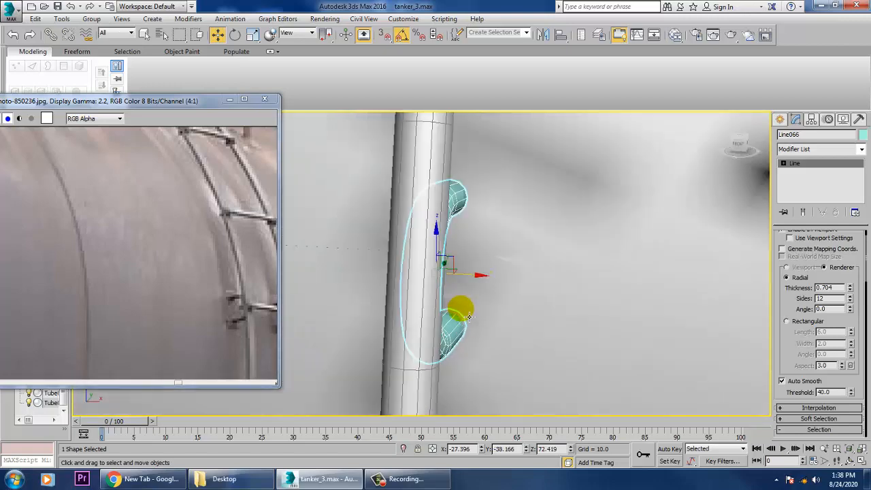
pyautogui.scroll(-2, 470, 317)
pyautogui.scroll(-8, 487, 295)
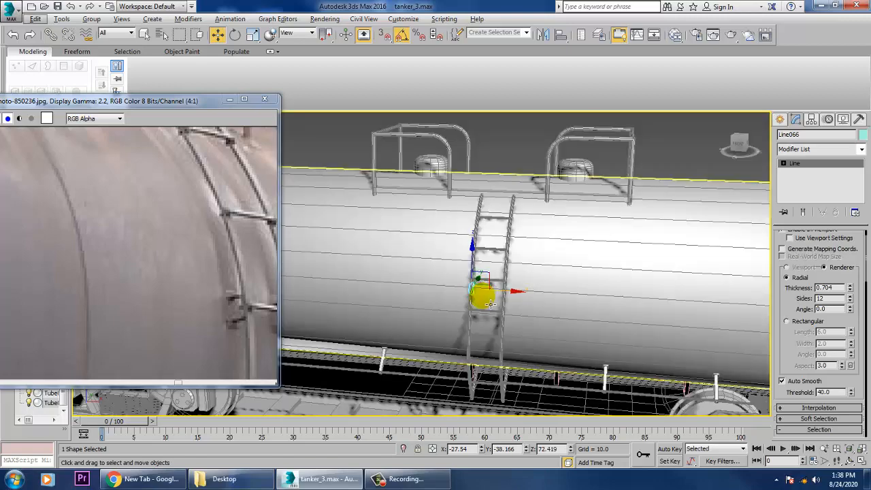
# Copy the bracket along X in the Front view onto the ladder's opposite side rail, at about -16.312.
pyautogui.hotkey('alt', 'w')
pyautogui.rightClick(665, 230)
pyautogui.hotkey('alt', 'w')
pyautogui.press('z')
pyautogui.scroll(-9, 635, 261)
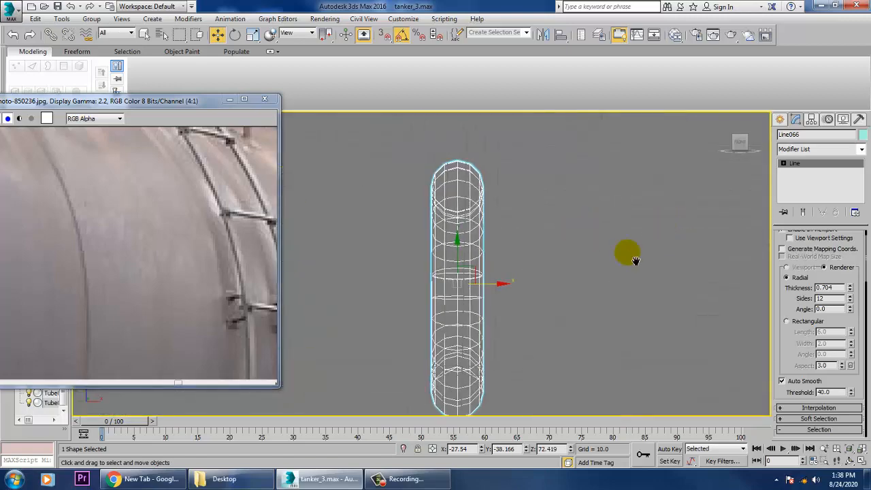
pyautogui.scroll(4, 634, 284)
pyautogui.moveTo(605, 283); pyautogui.dragTo(495, 279, button='middle')
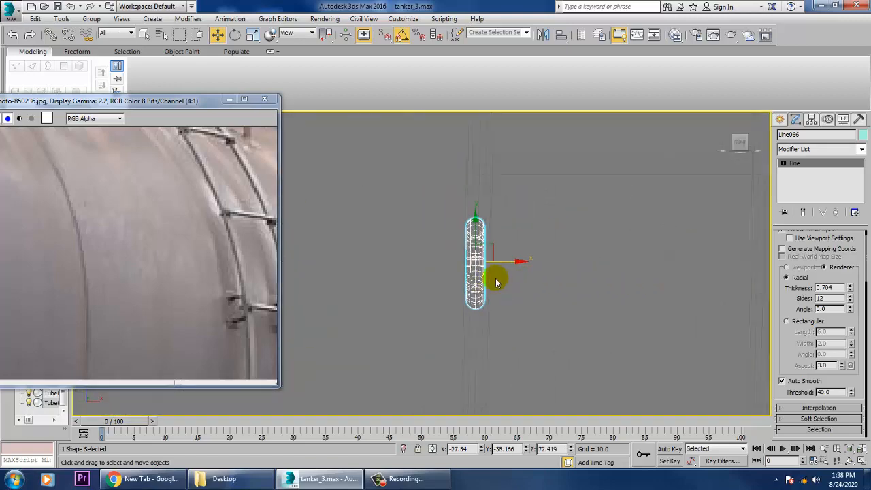
pyautogui.scroll(2, 551, 276)
pyautogui.moveTo(553, 276); pyautogui.dragTo(421, 290, button='middle')
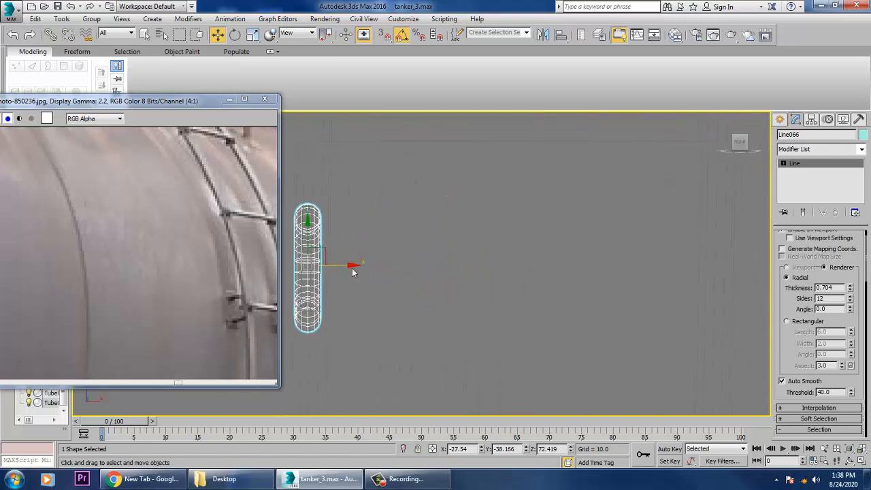
pyautogui.click(360, 270)
pyautogui.hotkey('ctrl', 'z')
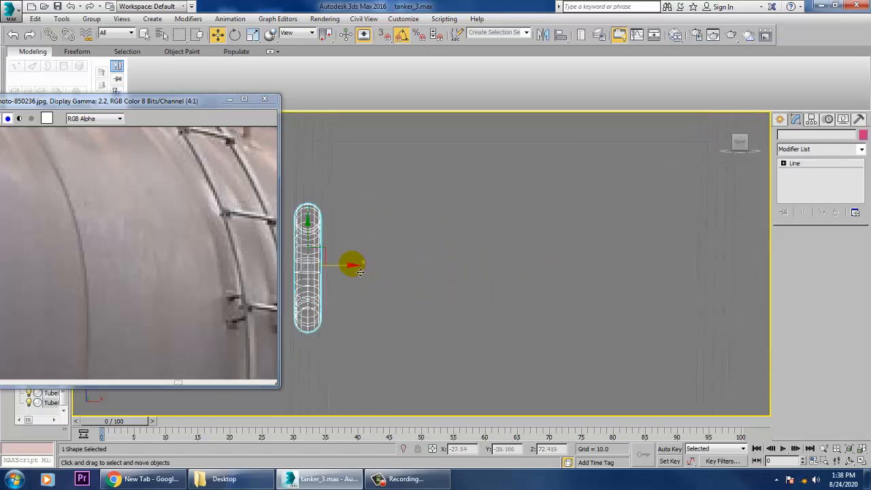
pyautogui.moveTo(353, 268); pyautogui.dragTo(764, 322)
pyautogui.click(440, 287)
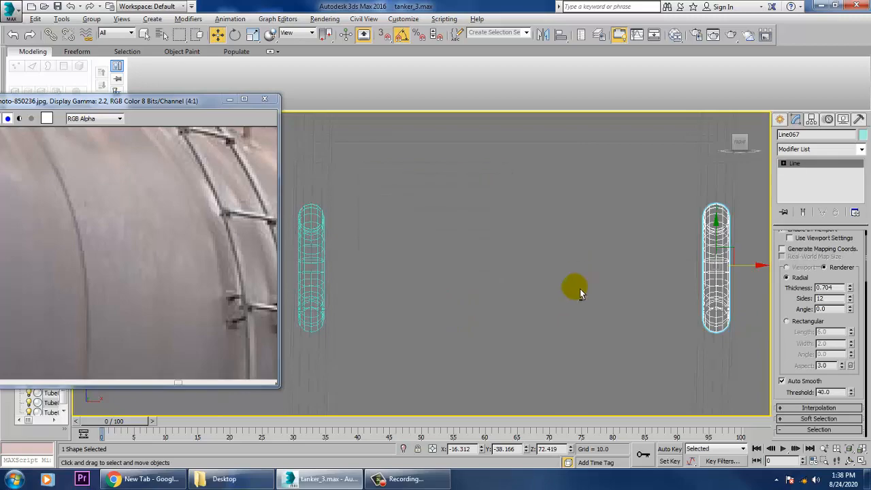
# Inspect the copied bracket's placement on the ladder in the Perspective view.
pyautogui.hotkey('alt', 'w')
pyautogui.middleClick(616, 337)
pyautogui.hotkey('alt', 'w')
pyautogui.press('z')
pyautogui.keyDown('alt'); pyautogui.moveTo(542, 290); pyautogui.dragTo(546, 365, button='middle'); pyautogui.keyUp('alt')
pyautogui.scroll(-6, 600, 278)
pyautogui.scroll(-5, 550, 286)
pyautogui.keyDown('alt'); pyautogui.moveTo(546, 366); pyautogui.dragTo(494, 318, button='middle'); pyautogui.keyUp('alt')
pyautogui.hotkey('alt', 'w')
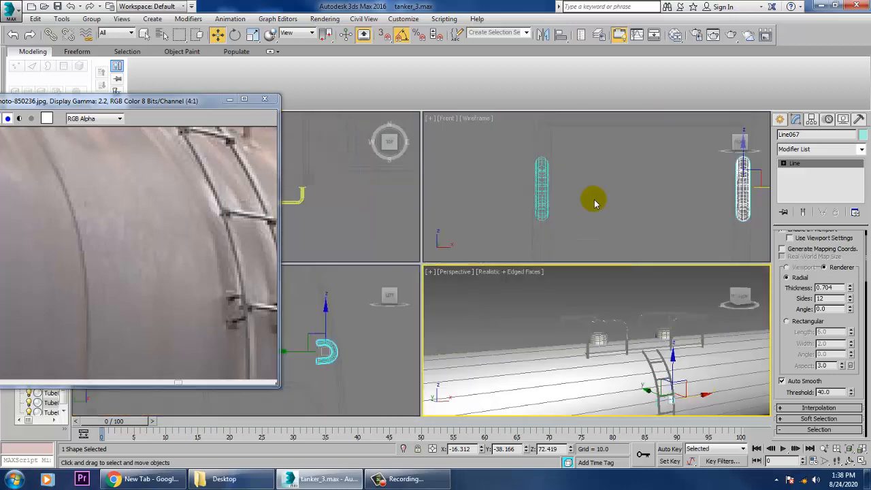
# Check the placement of the copied U-shaped ladder bracket in the Left and Front views.
pyautogui.rightClick(382, 361)
pyautogui.hotkey('alt', 'w')
pyautogui.press('z')
pyautogui.scroll(-16, 418, 286)
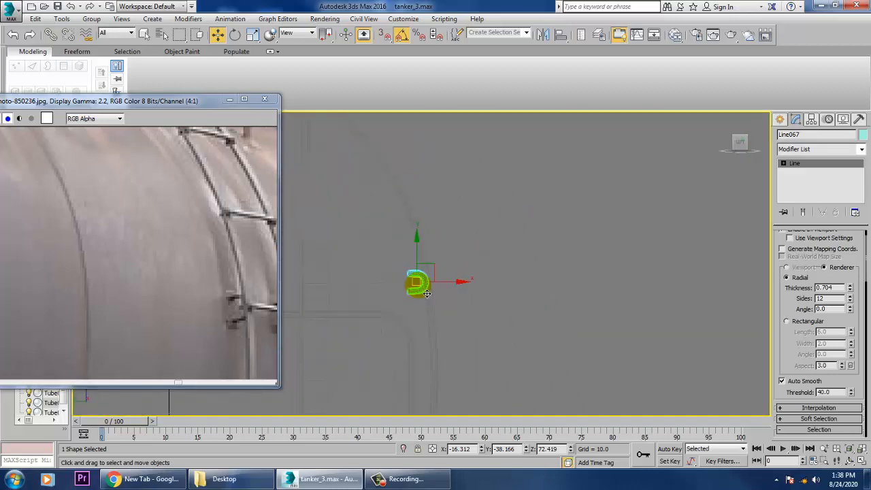
pyautogui.hotkey('alt', 'w')
pyautogui.rightClick(613, 198)
pyautogui.hotkey('alt', 'w')
pyautogui.press('z')
pyautogui.scroll(-7, 585, 218)
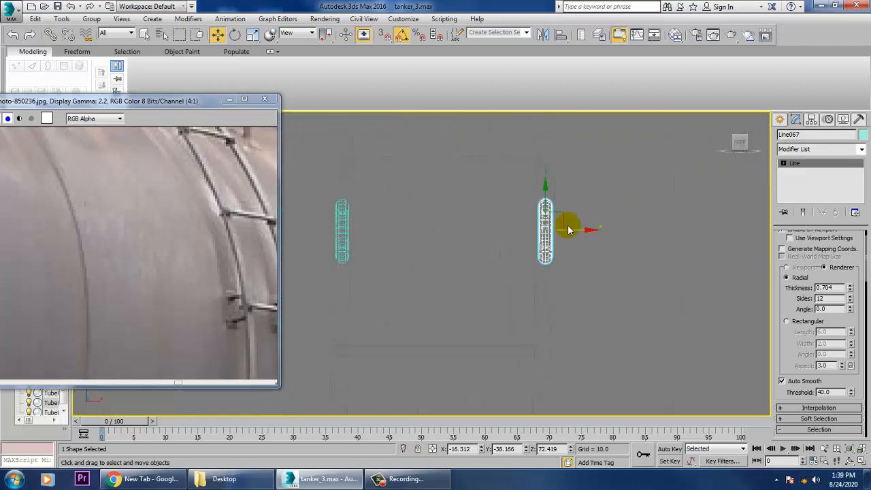
pyautogui.moveTo(570, 229); pyautogui.dragTo(591, 274, button='middle')
# Following the reference photo, lengthen the near-side platform railing by moving its curved-end vertices along X toward the ladder.
pyautogui.scroll(10, 555, 306)
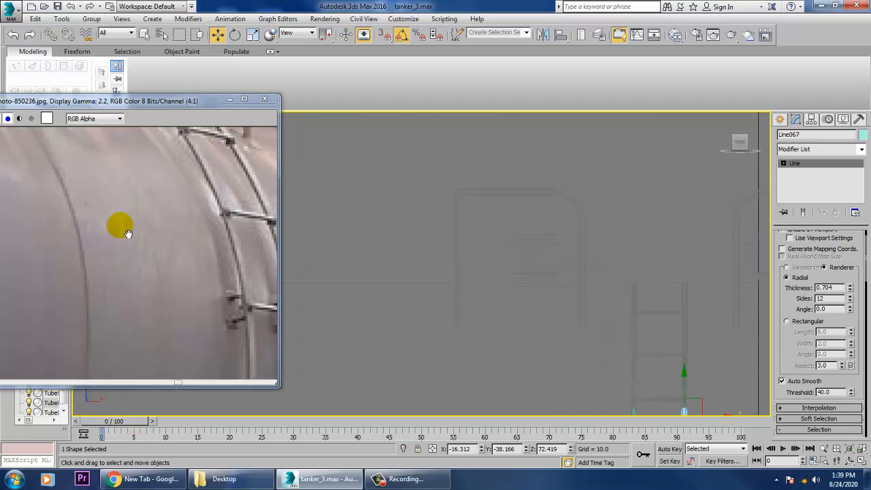
pyautogui.scroll(-4, 184, 210)
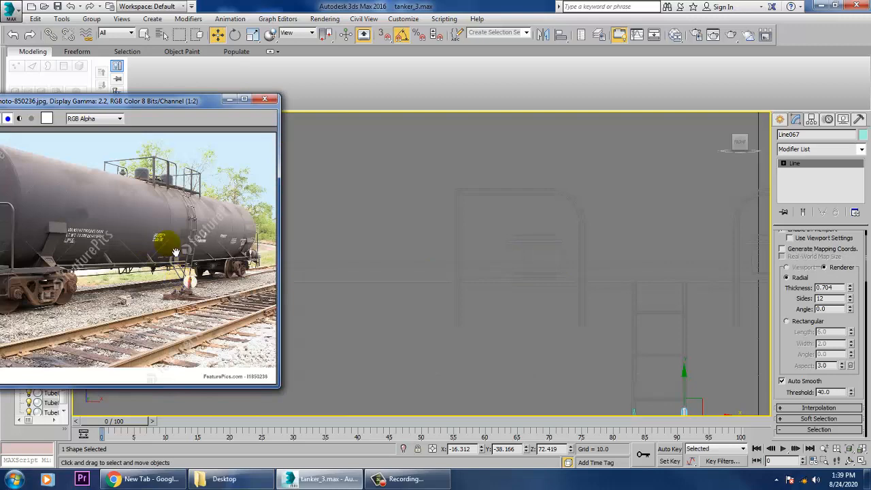
pyautogui.scroll(1, 175, 253)
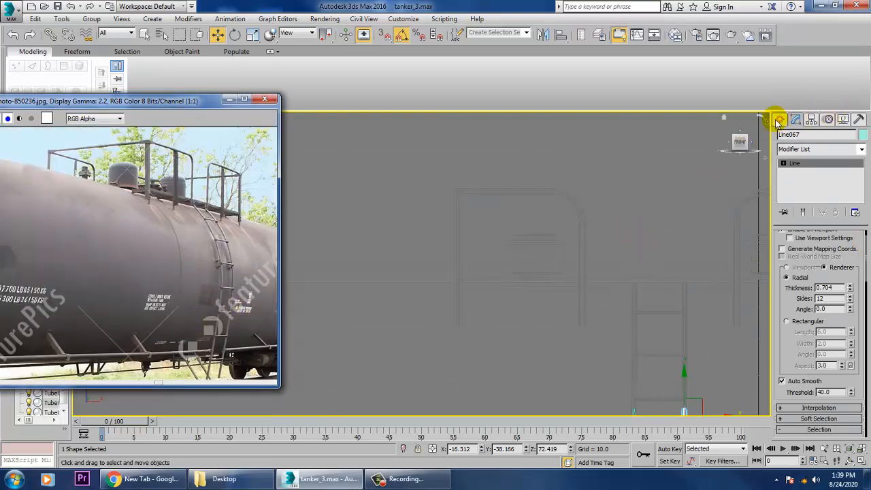
pyautogui.click(780, 120)
pyautogui.click(563, 193)
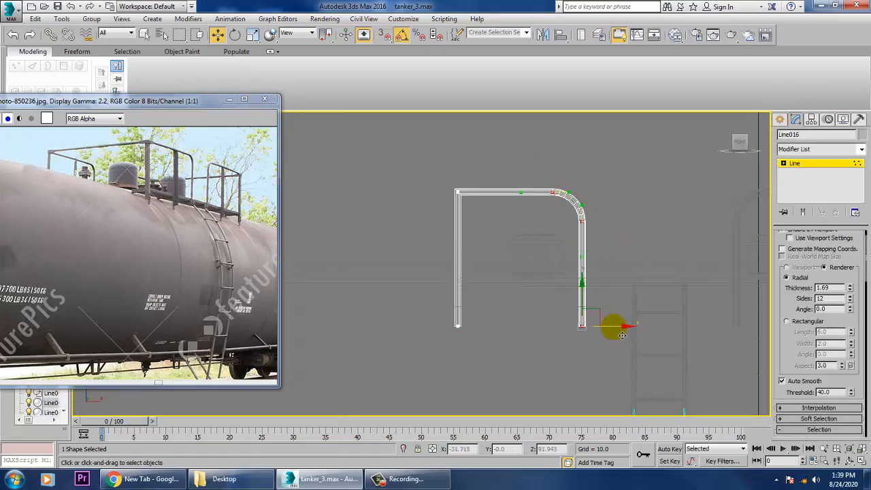
pyautogui.moveTo(622, 335); pyautogui.dragTo(643, 335)
pyautogui.click(809, 164)
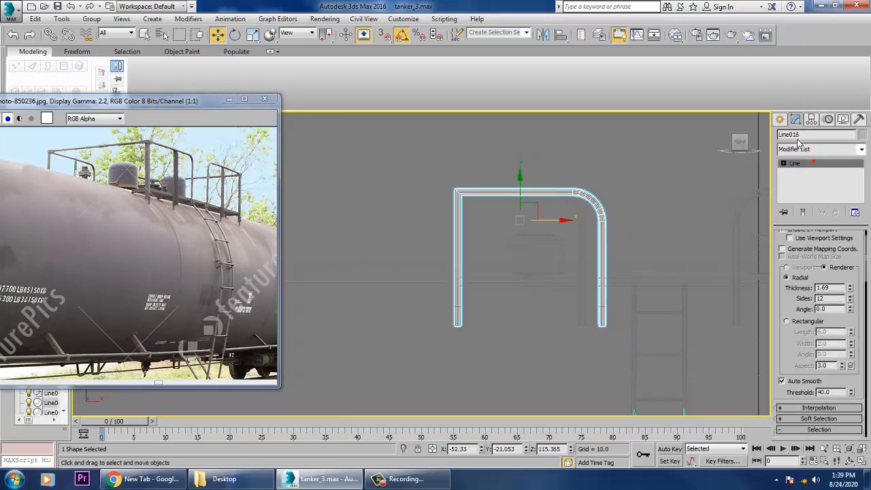
# Extend the matching far-side railing by moving its curved-end vertices along X to the same length.
pyautogui.click(583, 219)
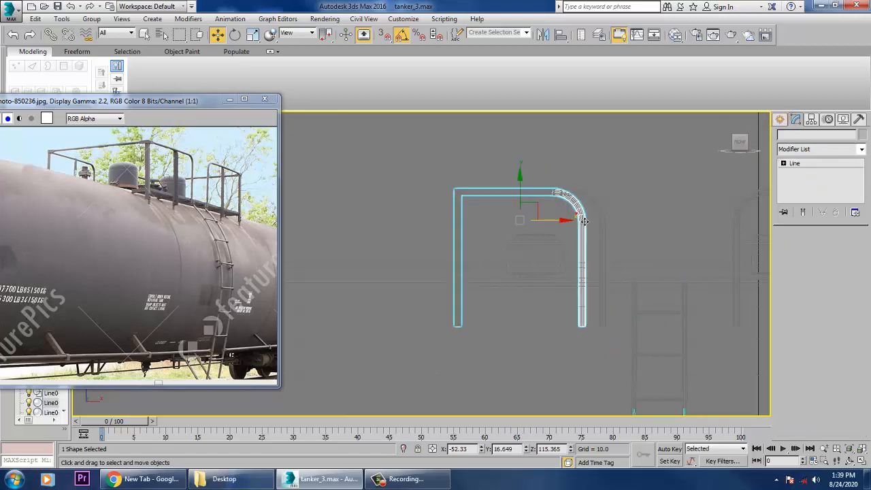
pyautogui.press('1')
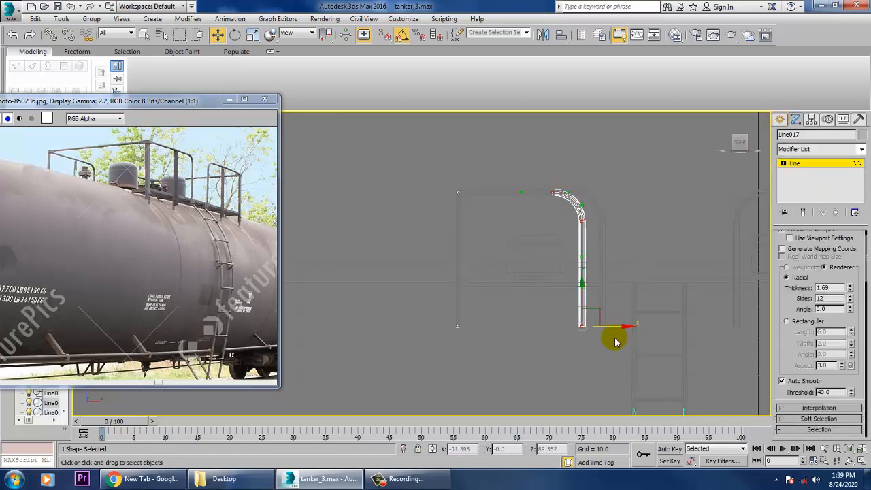
pyautogui.moveTo(620, 335); pyautogui.dragTo(640, 336)
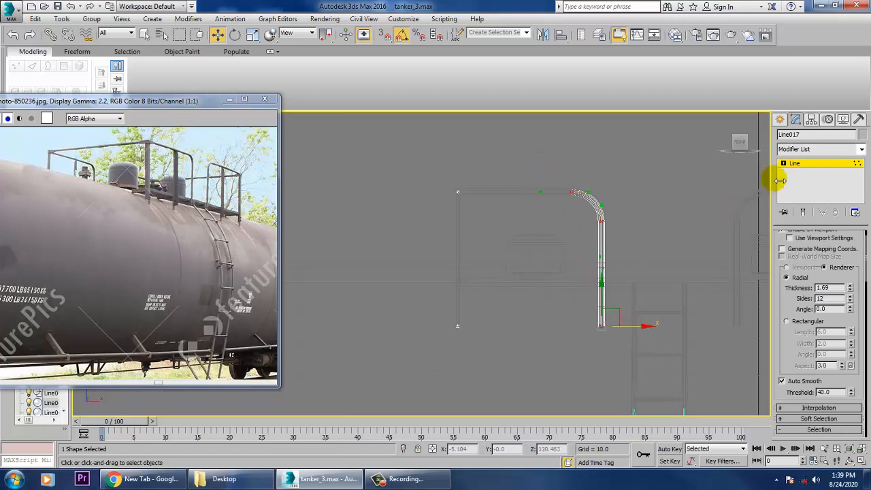
# Draw a vertical post line about 28.6 units long from the lengthened railing's top bar down to its base in the Front view.
pyautogui.click(780, 120)
pyautogui.click(800, 199)
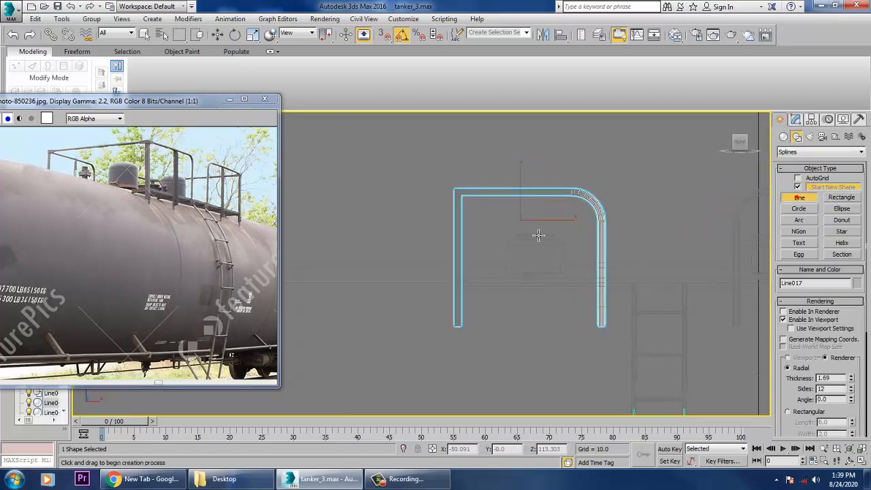
pyautogui.click(541, 201)
pyautogui.click(533, 311)
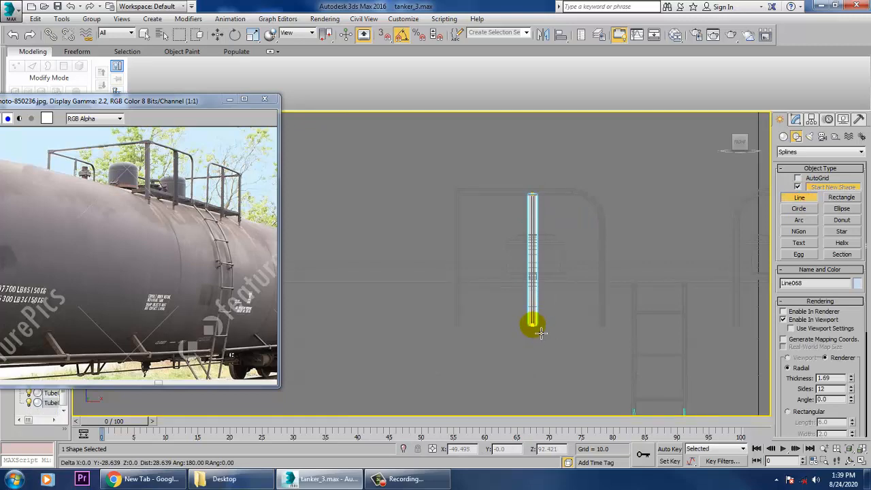
pyautogui.rightClick(541, 333)
# Move the new post along Y onto the near-side railing, to about -21.122.
pyautogui.hotkey('alt', 'w')
pyautogui.rightClick(602, 362)
pyautogui.press('z')
pyautogui.hotkey('alt', 'w')
pyautogui.scroll(-4, 606, 350)
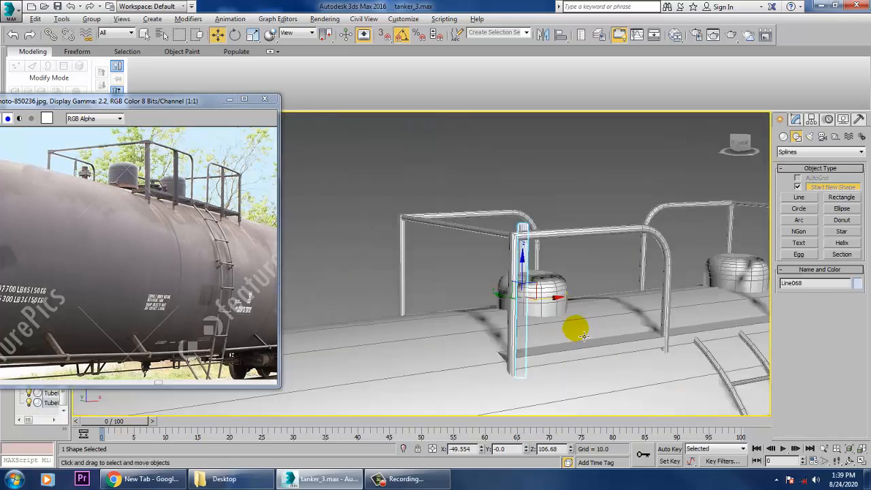
pyautogui.keyDown('alt'); pyautogui.moveTo(583, 338); pyautogui.dragTo(527, 345, button='middle'); pyautogui.keyUp('alt')
pyautogui.moveTo(488, 286); pyautogui.dragTo(606, 338)
pyautogui.keyDown('alt'); pyautogui.moveTo(553, 312); pyautogui.dragTo(518, 285, button='middle'); pyautogui.keyUp('alt')
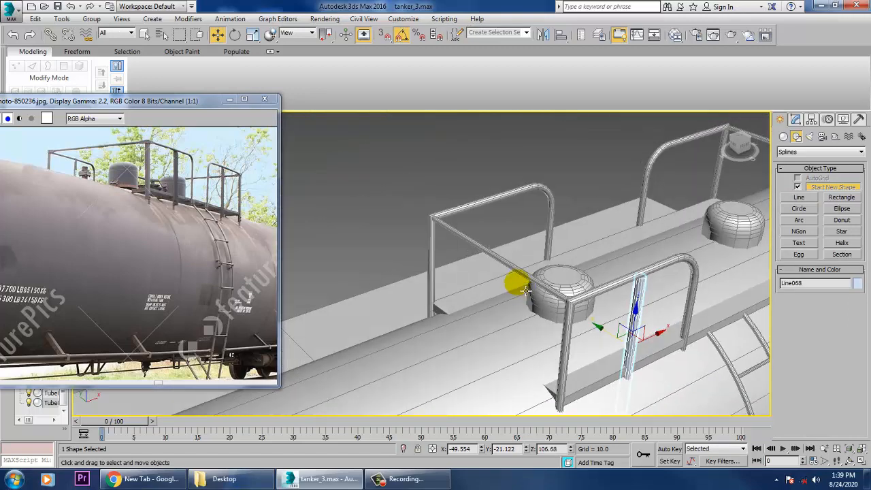
# Reduce the post's radial rendering thickness to 0.997.
pyautogui.click(796, 119)
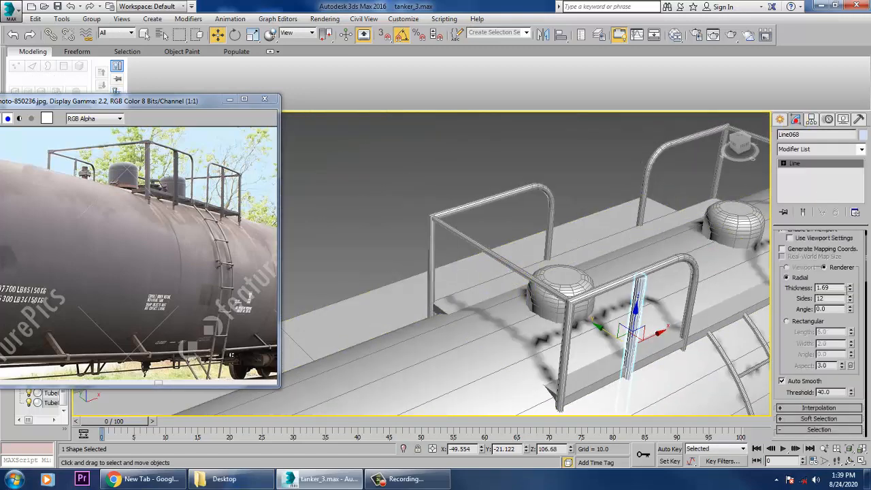
pyautogui.moveTo(851, 293); pyautogui.dragTo(864, 312)
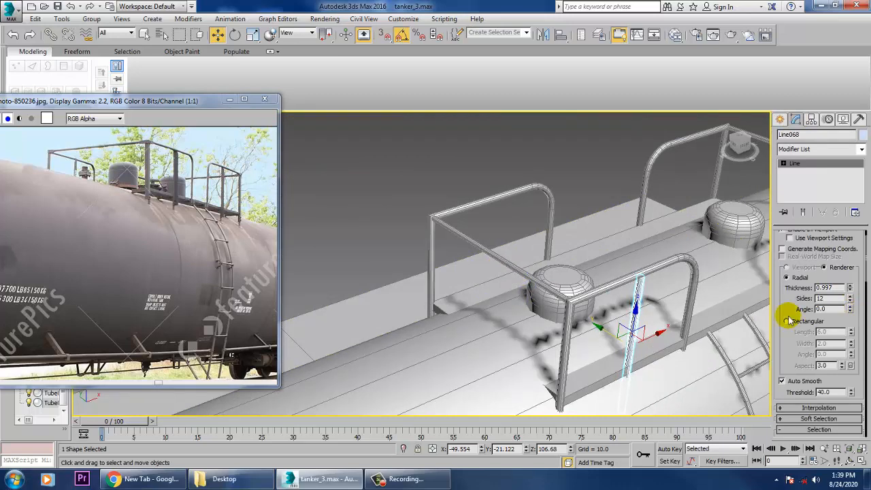
pyautogui.keyDown('alt'); pyautogui.moveTo(788, 320); pyautogui.dragTo(603, 295, button='middle'); pyautogui.keyUp('alt')
pyautogui.click(579, 376)
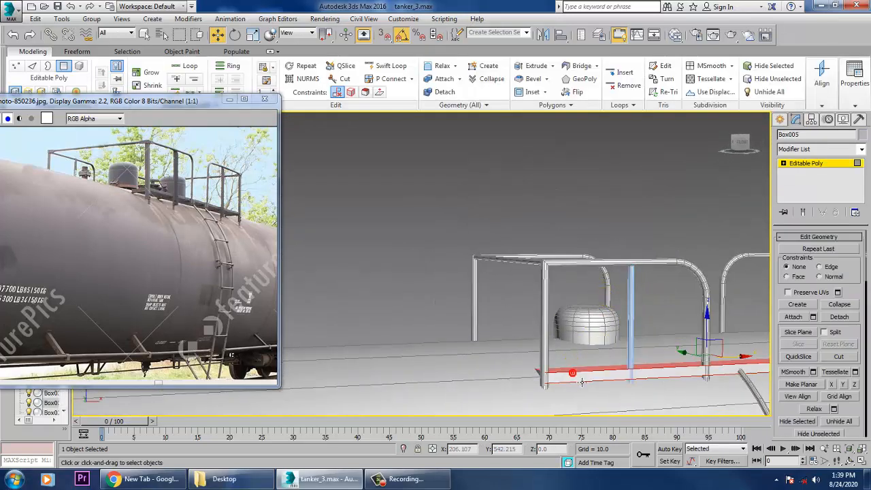
pyautogui.click(810, 165)
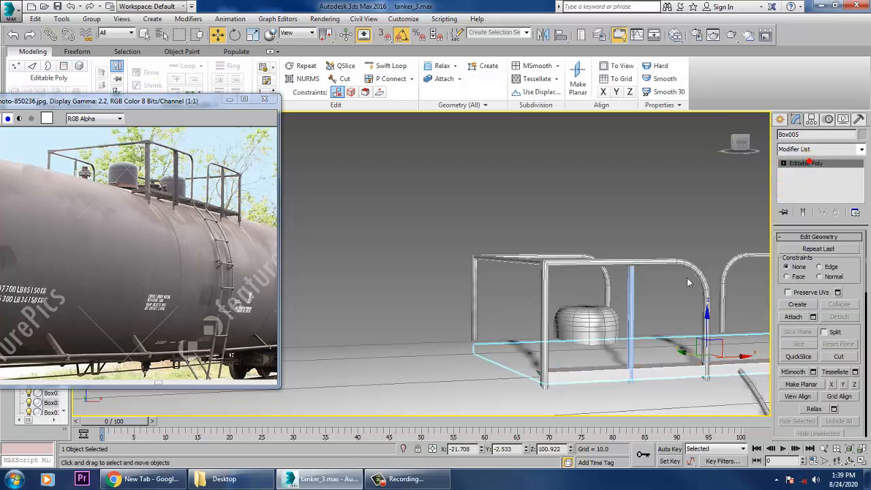
pyautogui.scroll(-3, 585, 304)
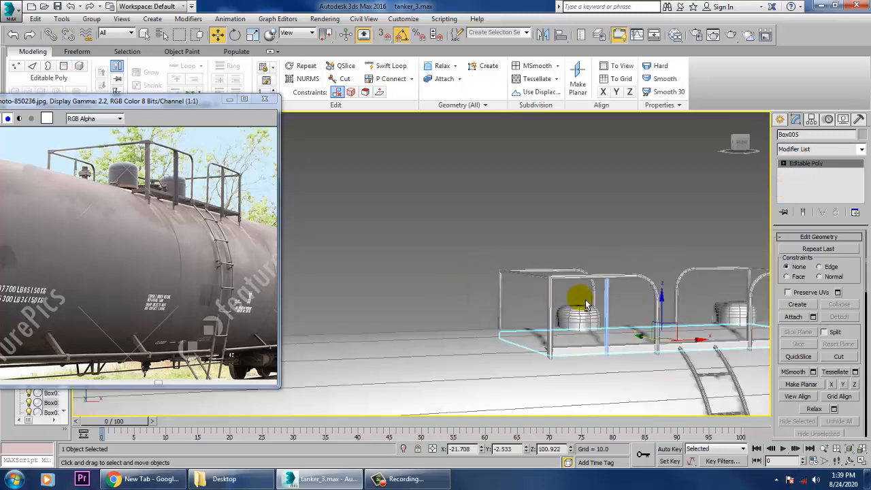
pyautogui.keyDown('alt'); pyautogui.moveTo(585, 304); pyautogui.dragTo(522, 305, button='middle'); pyautogui.keyUp('alt')
pyautogui.click(643, 325)
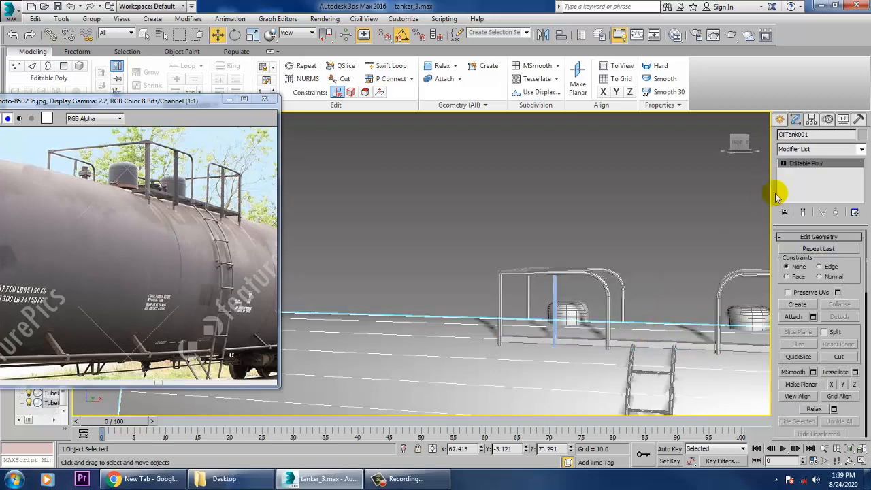
pyautogui.click(803, 166)
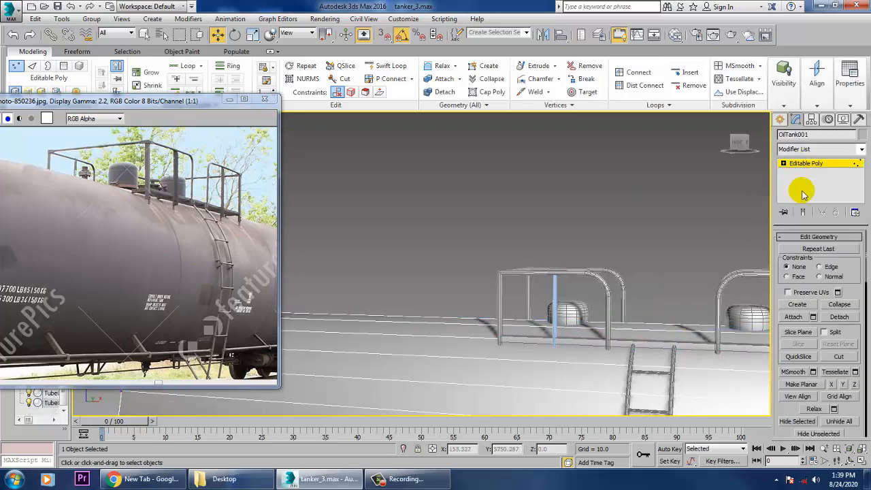
pyautogui.click(824, 165)
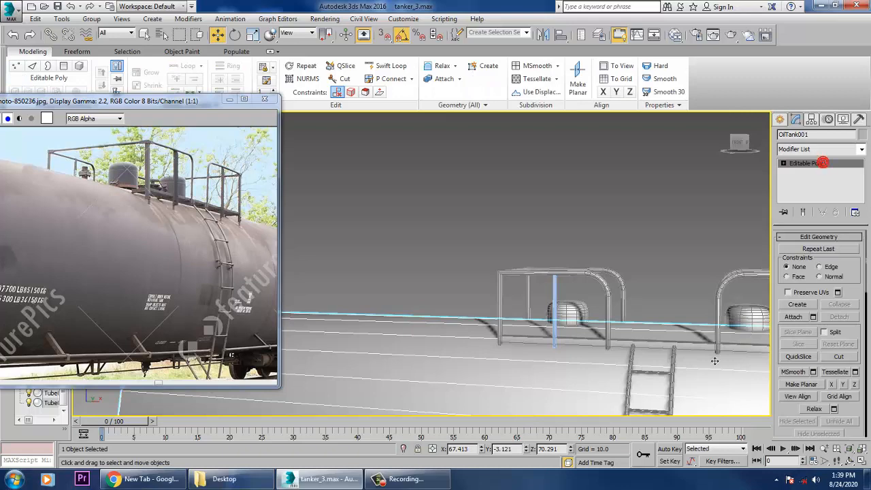
# Raise the walkway platform box along Z to about 103.978, above the tank's top surface.
pyautogui.click(682, 336)
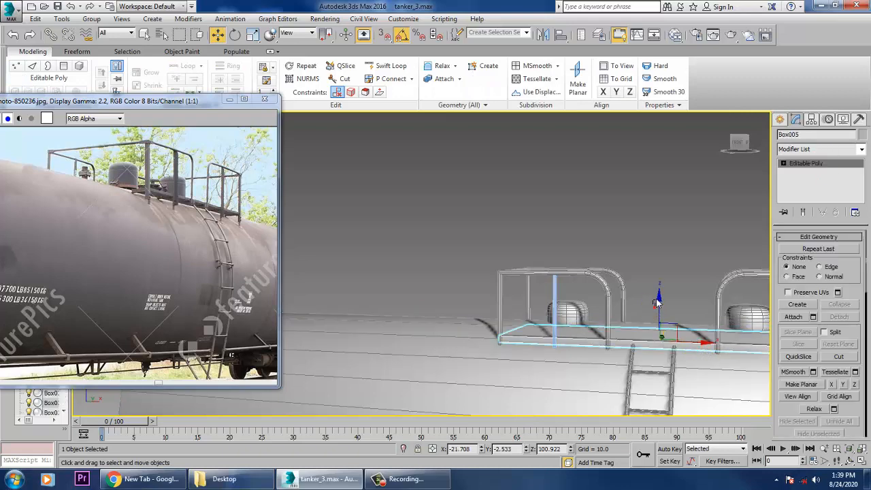
pyautogui.click(660, 311)
pyautogui.hotkey('ctrl', 'z')
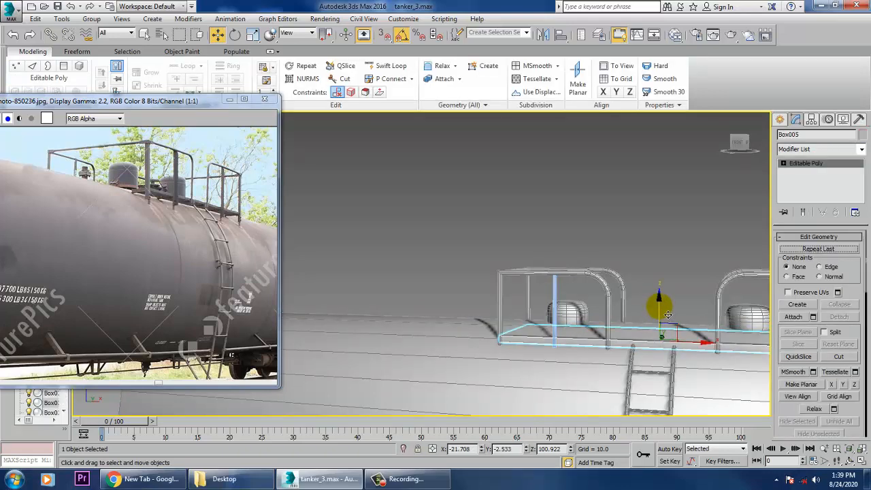
pyautogui.moveTo(660, 314)
pyautogui.mouseDown()
pyautogui.moveTo(670, 299)
pyautogui.moveTo(667, 247)
pyautogui.moveTo(673, 311)
pyautogui.mouseUp()
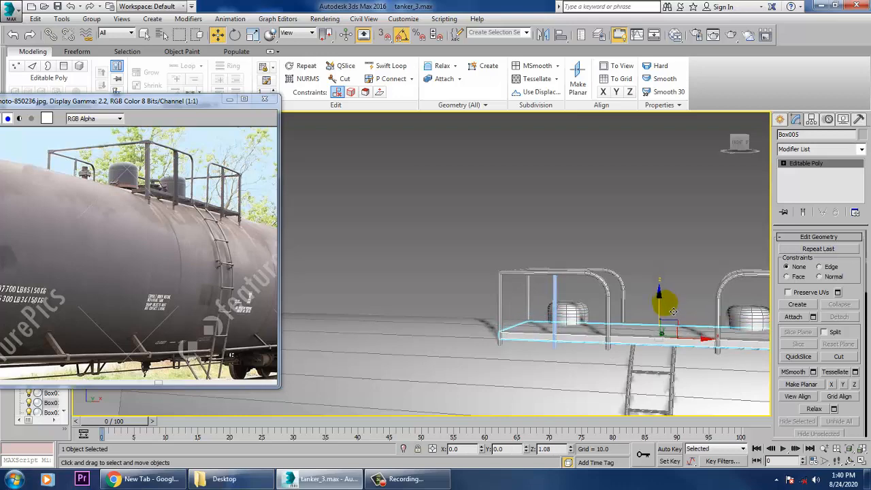
pyautogui.keyDown('alt'); pyautogui.moveTo(617, 317); pyautogui.dragTo(670, 334, button='middle'); pyautogui.keyUp('alt')
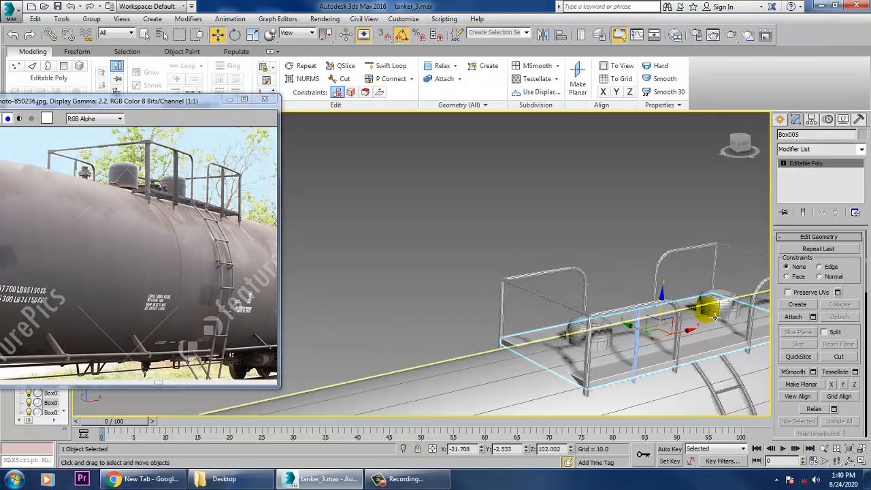
pyautogui.moveTo(668, 313); pyautogui.dragTo(663, 304)
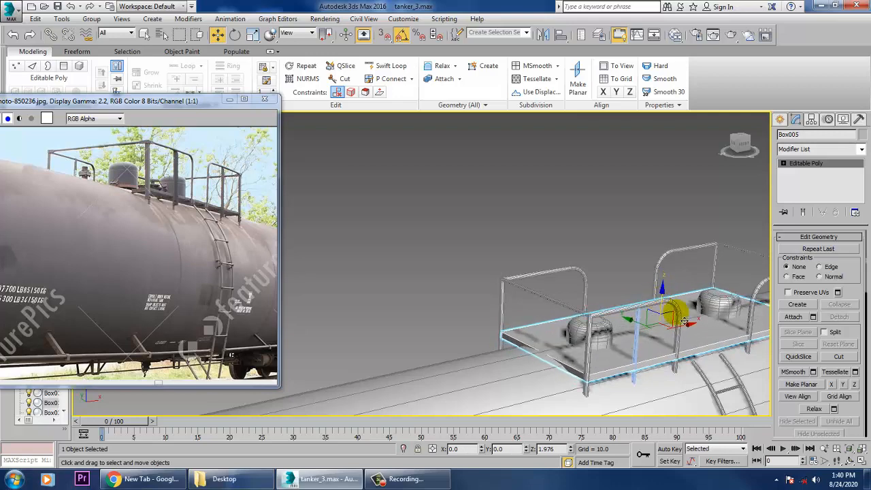
pyautogui.keyDown('alt'); pyautogui.moveTo(685, 320); pyautogui.dragTo(670, 261, button='middle'); pyautogui.keyUp('alt')
pyautogui.click(801, 165)
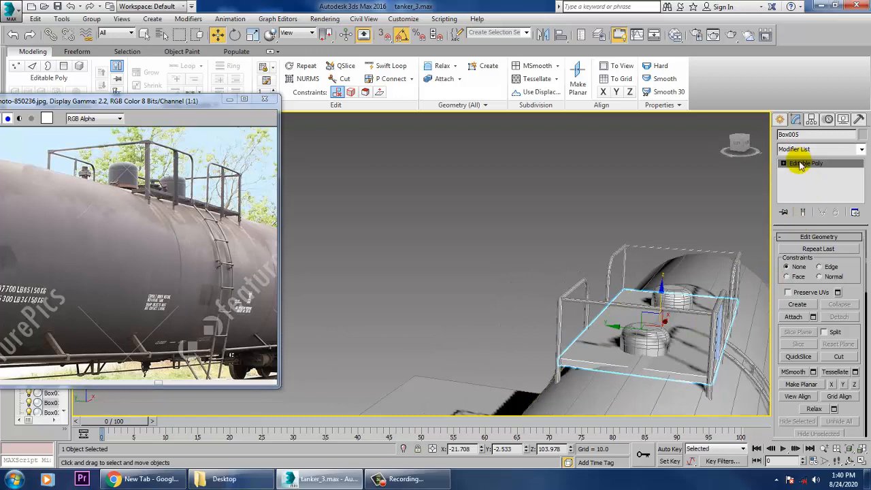
pyautogui.press('1')
pyautogui.keyDown('alt'); pyautogui.moveTo(655, 342); pyautogui.dragTo(623, 339, button='middle'); pyautogui.keyUp('alt')
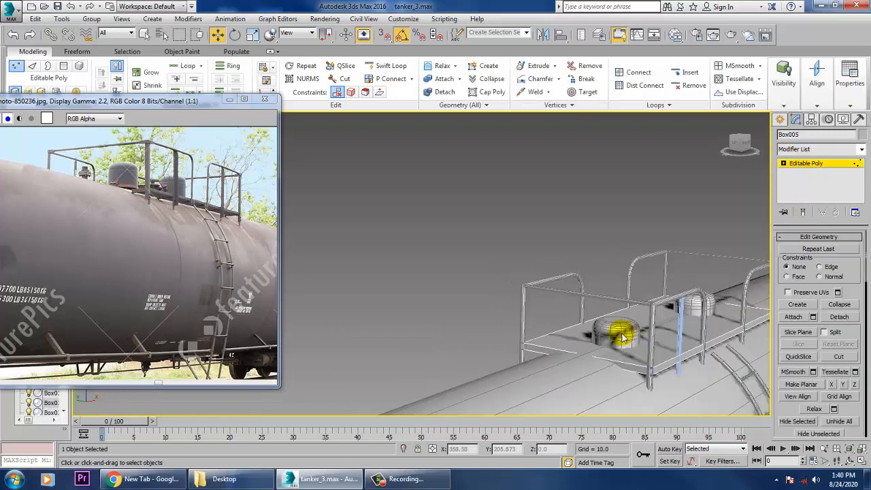
pyautogui.click(821, 164)
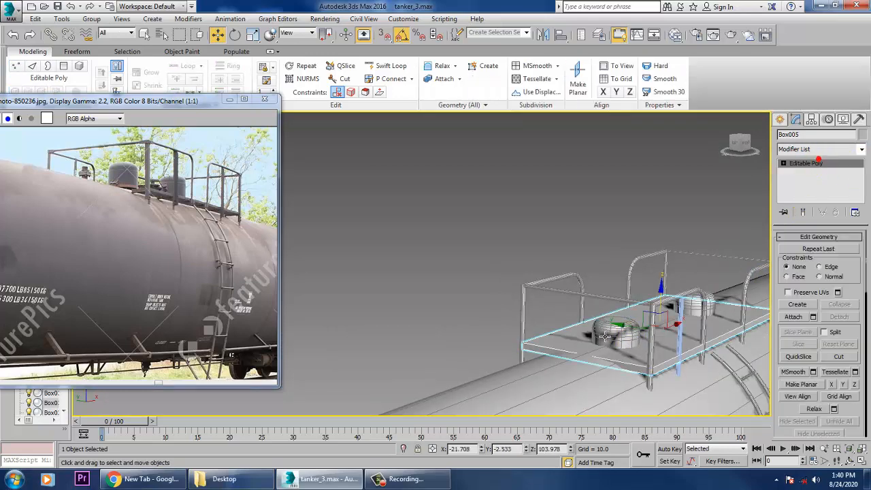
# Raise the two domed cylinders along Z onto the platform, to about 104.667 for the first and 104.821 for the second.
pyautogui.click(615, 338)
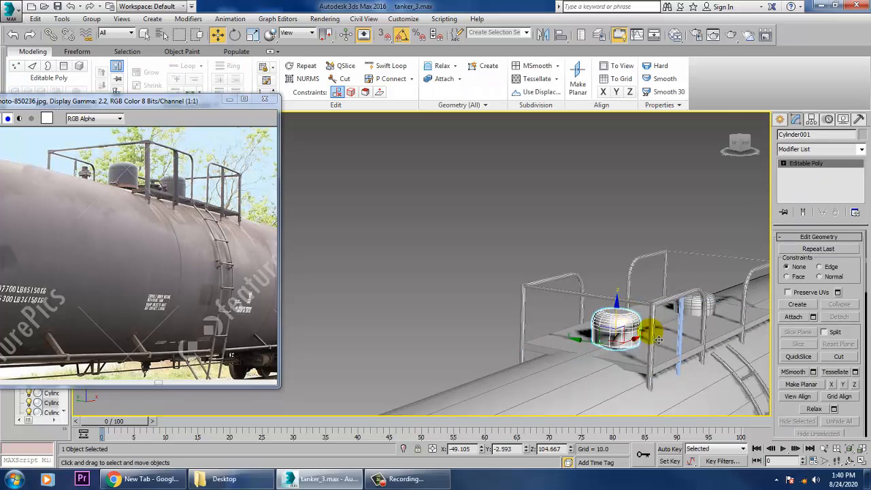
pyautogui.keyDown('alt'); pyautogui.moveTo(613, 332); pyautogui.dragTo(572, 343, button='middle'); pyautogui.keyUp('alt')
pyautogui.click(763, 326)
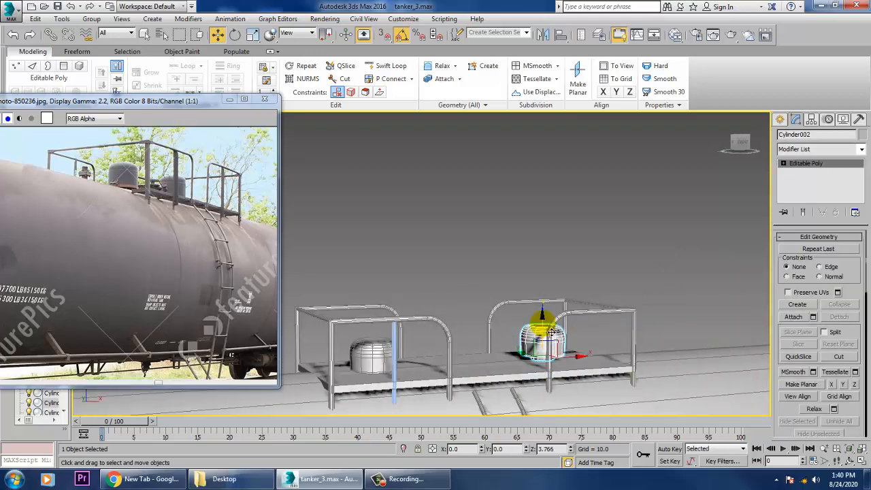
pyautogui.moveTo(553, 334); pyautogui.dragTo(564, 409)
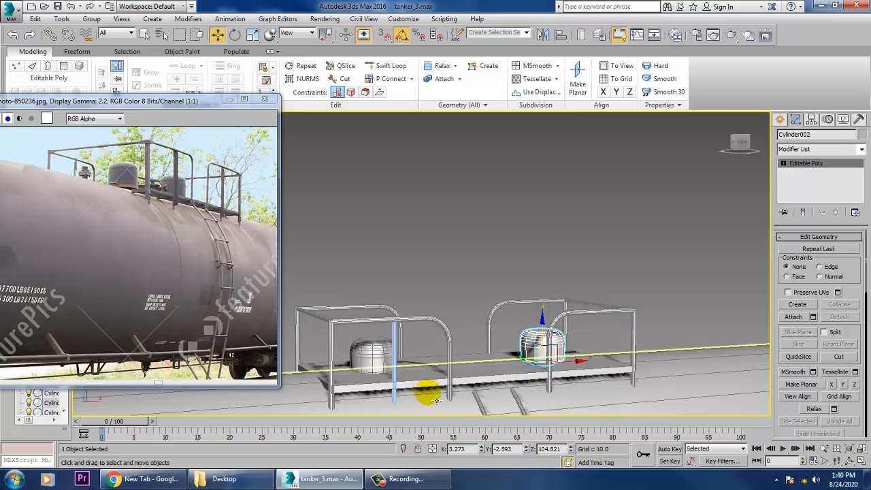
# Shorten the thin railing post by raising its lower end vertex about 4.7 units along Z to the platform.
pyautogui.keyDown('alt'); pyautogui.moveTo(436, 401); pyautogui.dragTo(586, 354, button='middle'); pyautogui.keyUp('alt')
pyautogui.click(546, 384)
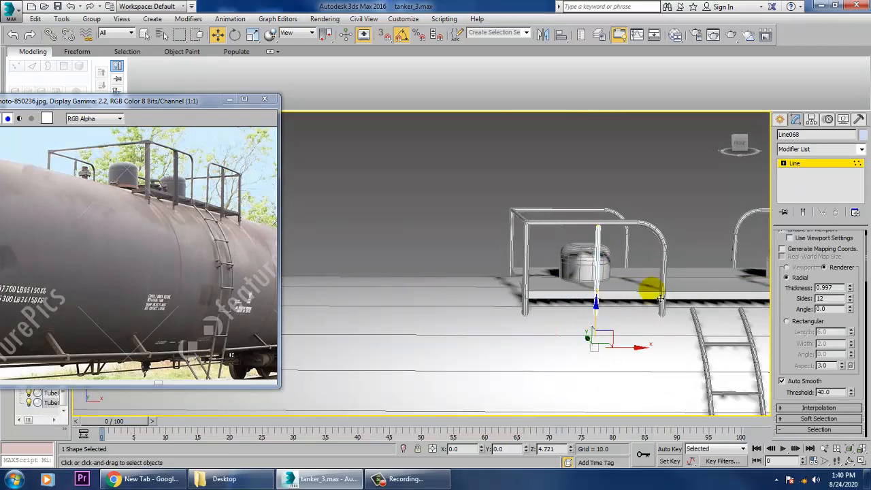
pyautogui.click(813, 163)
pyautogui.scroll(5, 600, 224)
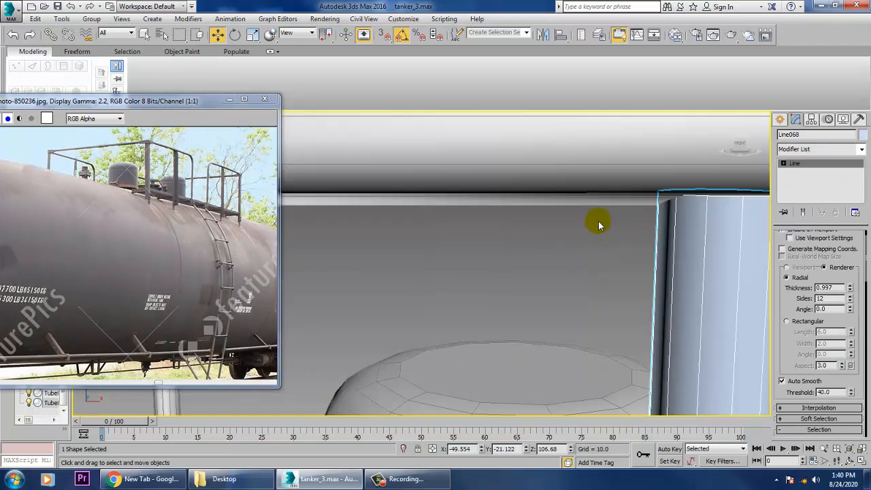
# Clone the thin railing post as one copy along Y to about 16.665, onto the opposite side of the platform.
pyautogui.scroll(-6, 592, 262)
pyautogui.scroll(7, 578, 252)
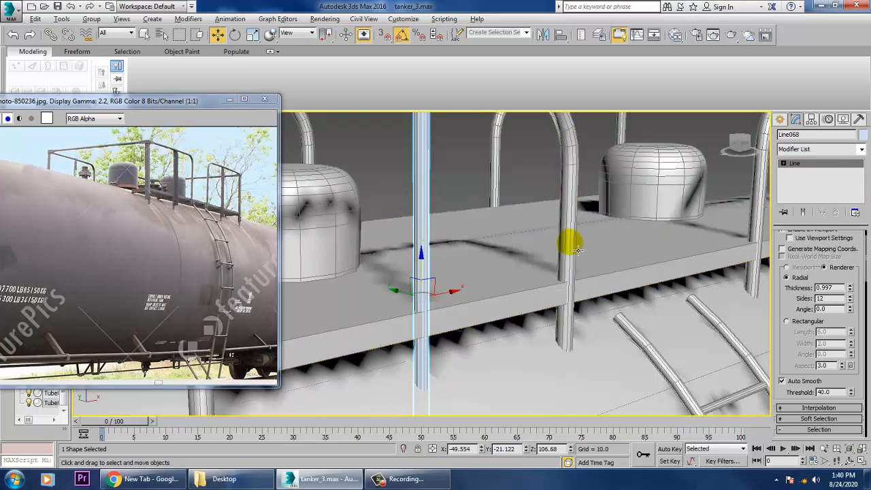
pyautogui.scroll(-5, 538, 272)
pyautogui.scroll(2, 562, 288)
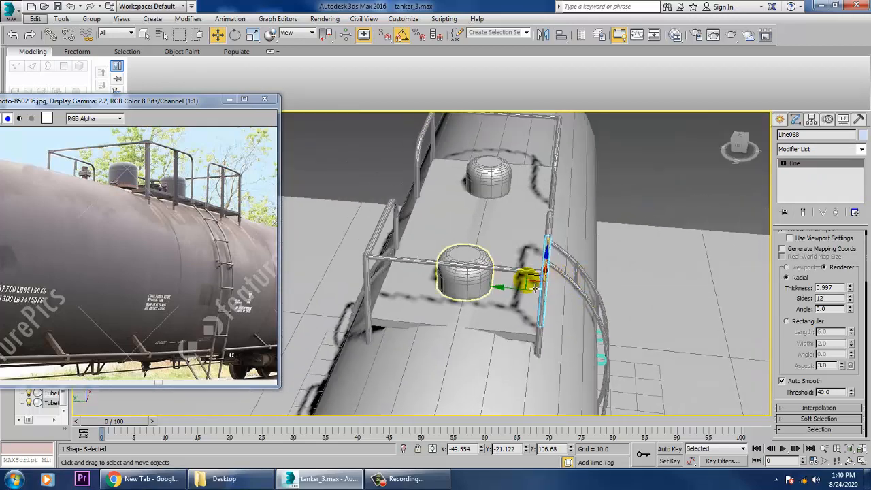
pyautogui.keyDown('shift'); pyautogui.moveTo(536, 287); pyautogui.dragTo(365, 287); pyautogui.keyUp('shift')
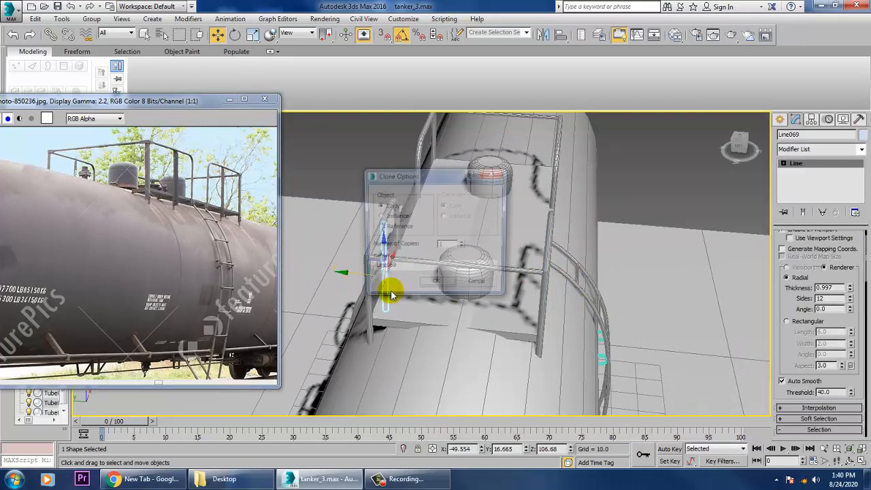
pyautogui.click(374, 285)
pyautogui.scroll(4, 510, 284)
pyautogui.scroll(-4, 529, 275)
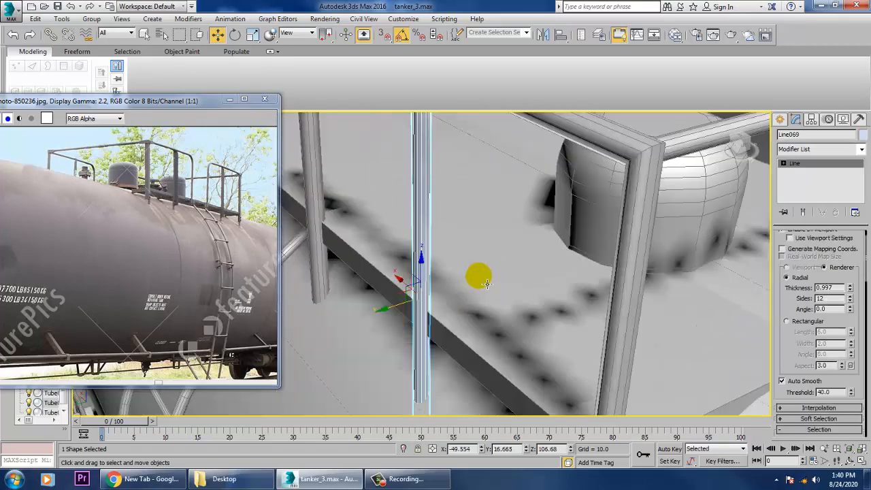
pyautogui.keyDown('alt'); pyautogui.moveTo(535, 287); pyautogui.dragTo(450, 282, button='middle'); pyautogui.keyUp('alt')
pyautogui.scroll(-6, 469, 278)
pyautogui.moveTo(576, 294)
pyautogui.keyDown('alt'); pyautogui.mouseDown(button='middle')
pyautogui.moveTo(593, 288)
pyautogui.moveTo(570, 272)
pyautogui.moveTo(578, 284)
pyautogui.mouseUp(button='middle'); pyautogui.keyUp('alt')
pyautogui.scroll(3, 584, 269)
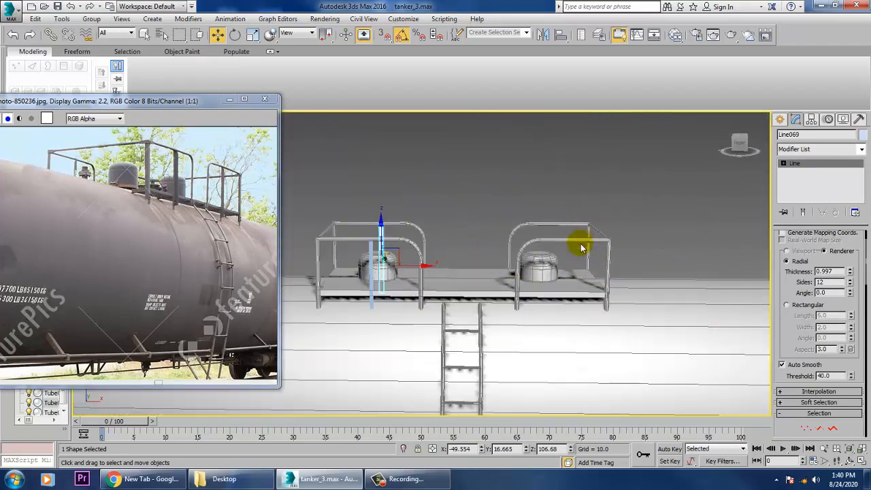
# Widen the near-side curved railing beyond the ladder by moving its rounded leg's vertices along negative X in the Front view.
pyautogui.hotkey('alt', 'w')
pyautogui.rightClick(683, 214)
pyautogui.hotkey('alt', 'w')
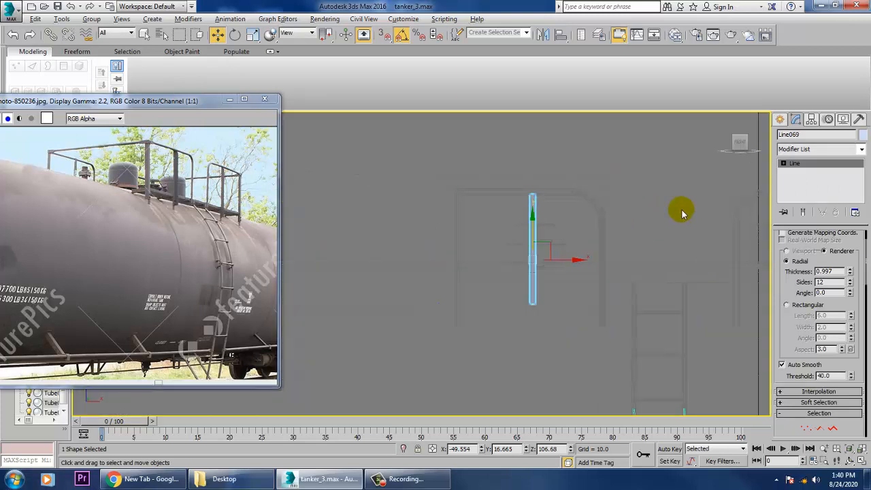
pyautogui.moveTo(683, 213); pyautogui.dragTo(451, 218, button='middle')
pyautogui.click(502, 248)
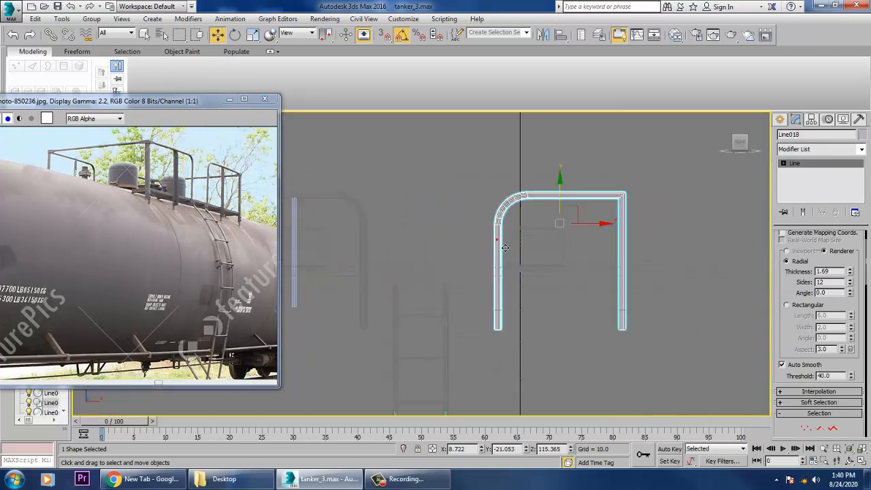
pyautogui.press('1')
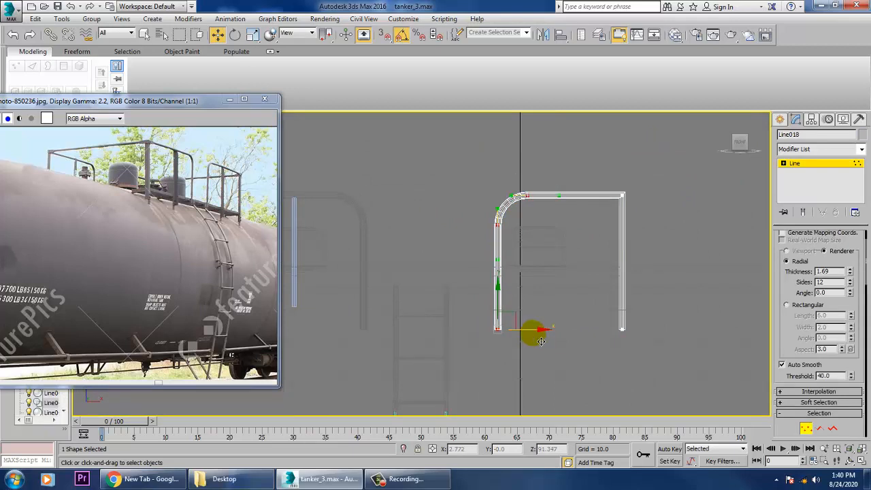
pyautogui.moveTo(541, 341); pyautogui.dragTo(523, 339)
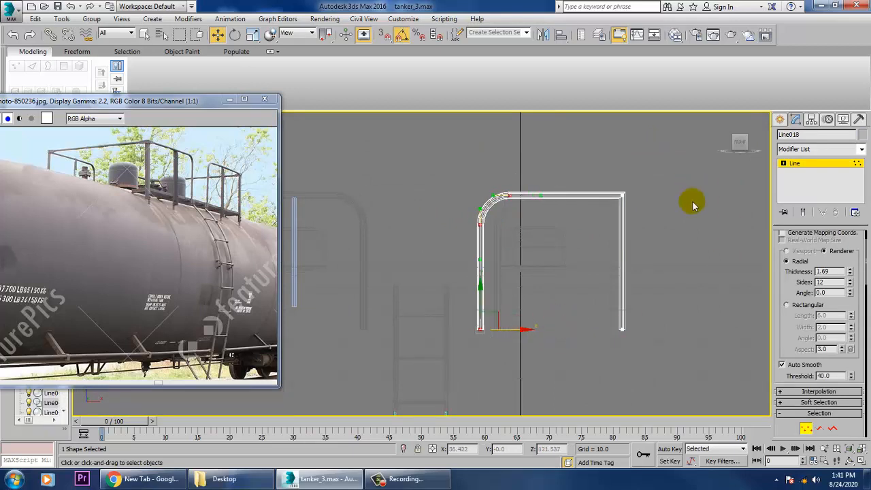
pyautogui.click(807, 178)
# Widen the matching far-side curved railing by moving its rounded leg's vertices about -3.7 units along X.
pyautogui.click(506, 253)
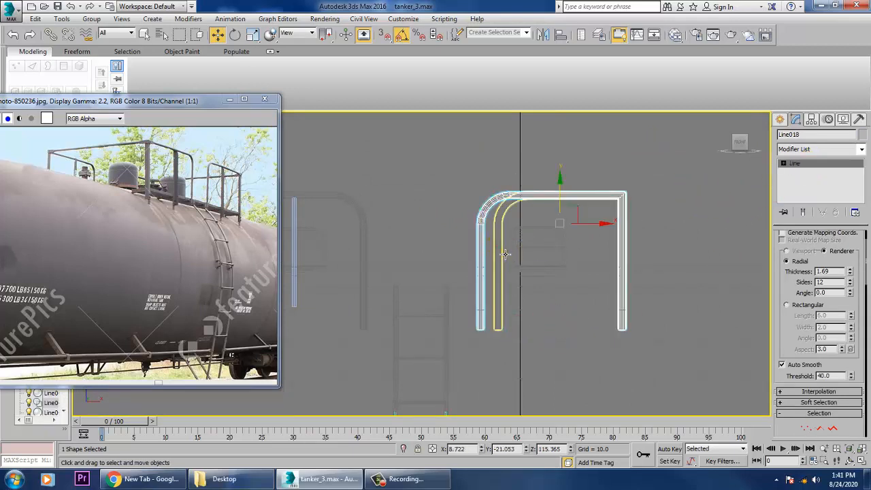
pyautogui.press('1')
pyautogui.moveTo(447, 146); pyautogui.dragTo(531, 339)
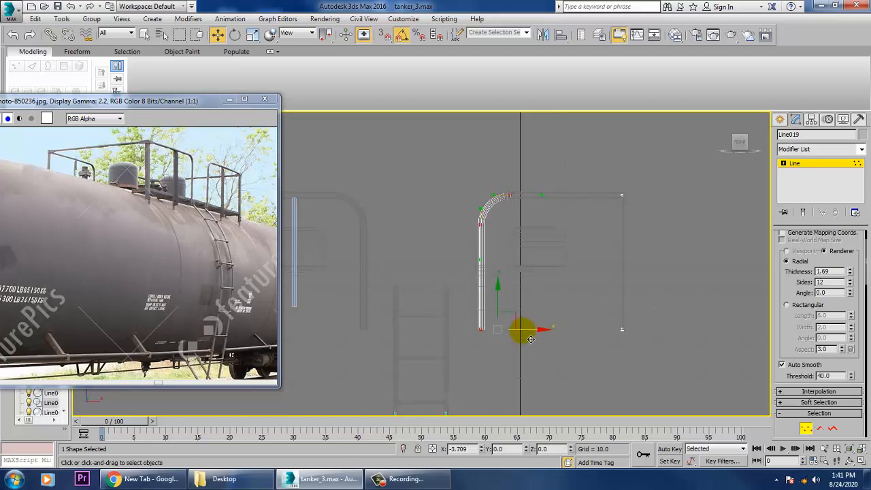
pyautogui.click(826, 213)
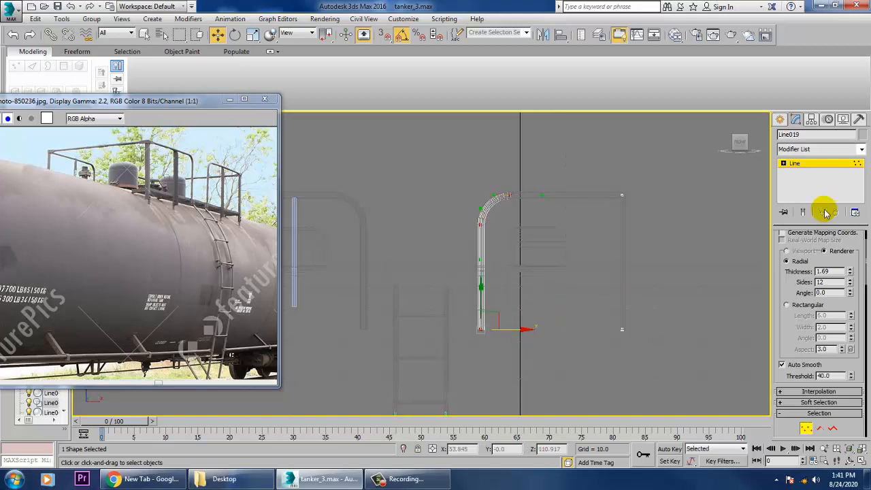
pyautogui.click(814, 163)
# Clone both thin posts about 57.6 units along X into the widened pair of railings.
pyautogui.moveTo(429, 221); pyautogui.dragTo(503, 227, button='middle')
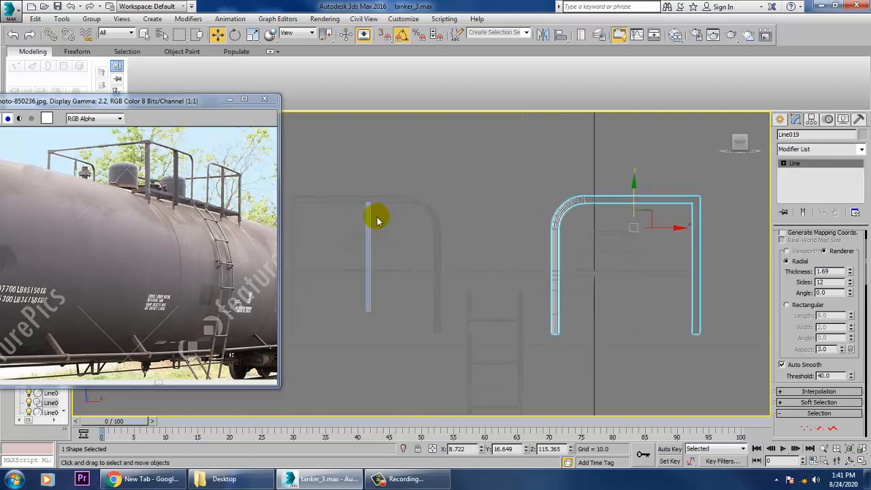
pyautogui.moveTo(402, 228); pyautogui.dragTo(682, 301)
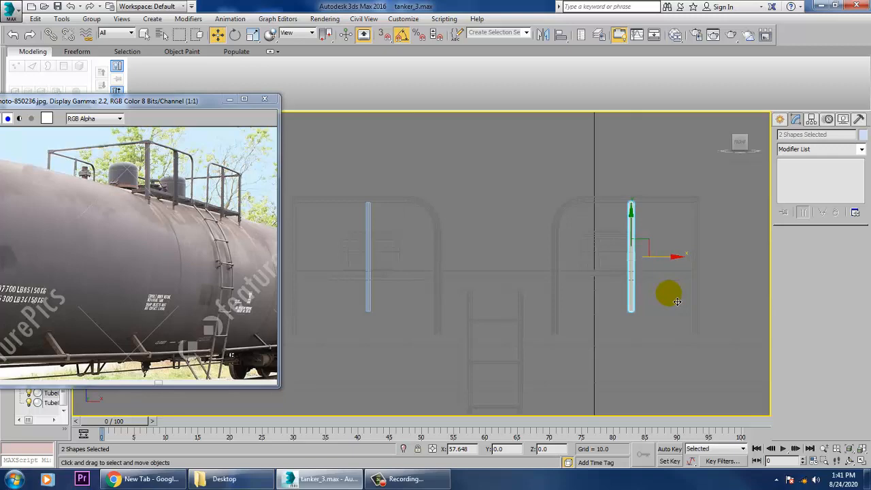
pyautogui.hotkey('ctrl', 'v')
pyautogui.click(427, 286)
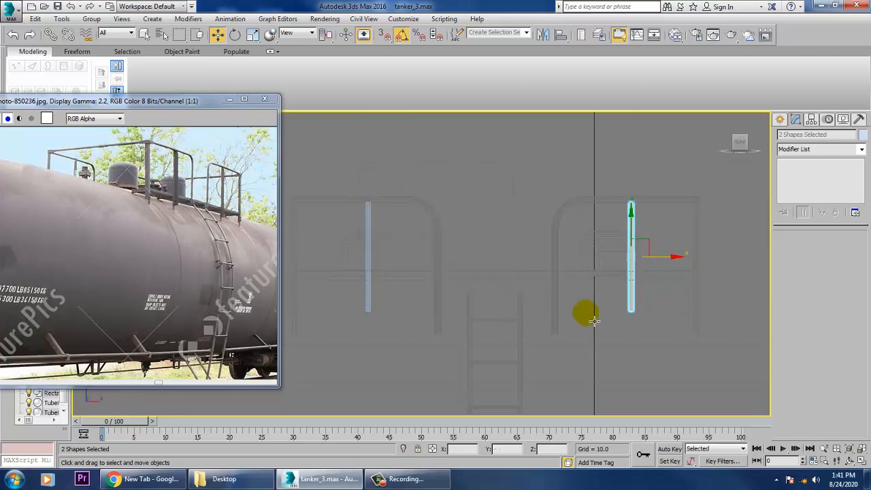
pyautogui.hotkey('alt', 'w')
pyautogui.rightClick(634, 351)
pyautogui.hotkey('alt', 'w')
pyautogui.keyDown('alt'); pyautogui.moveTo(593, 333); pyautogui.dragTo(624, 348, button='middle'); pyautogui.keyUp('alt')
pyautogui.scroll(-4, 624, 347)
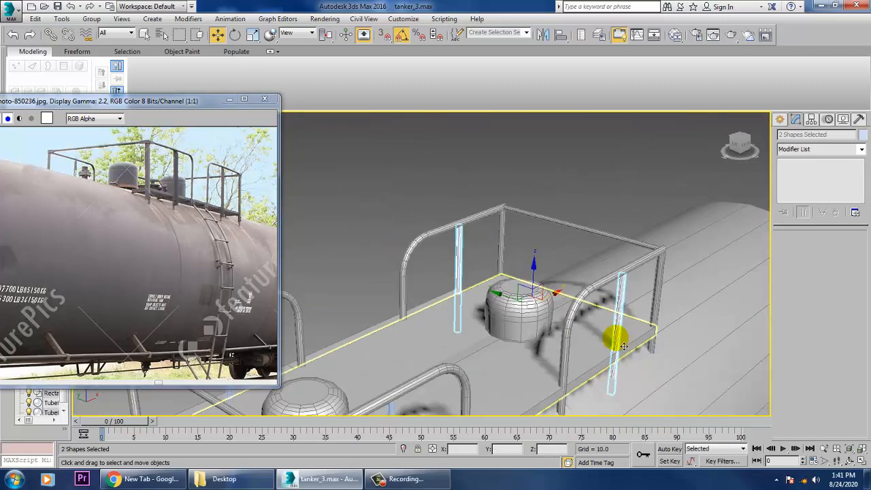
# Select every object in the scene.
pyautogui.scroll(-10, 592, 286)
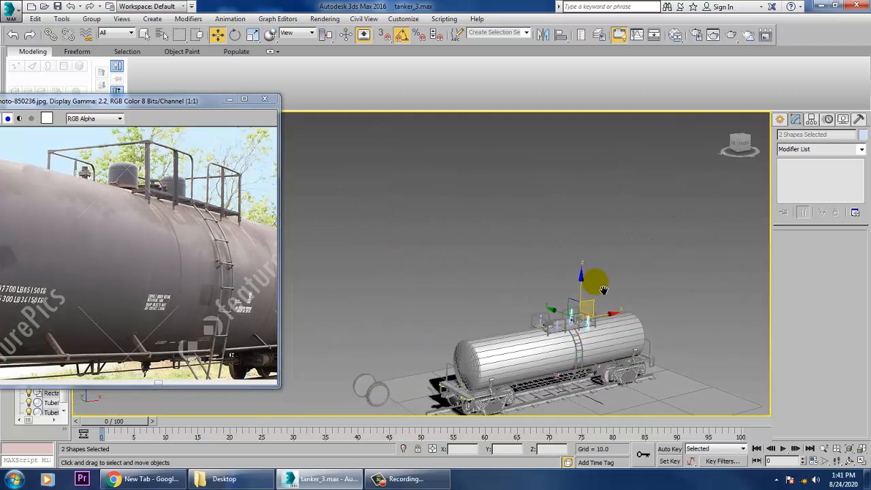
pyautogui.hotkey('ctrl', 'a')
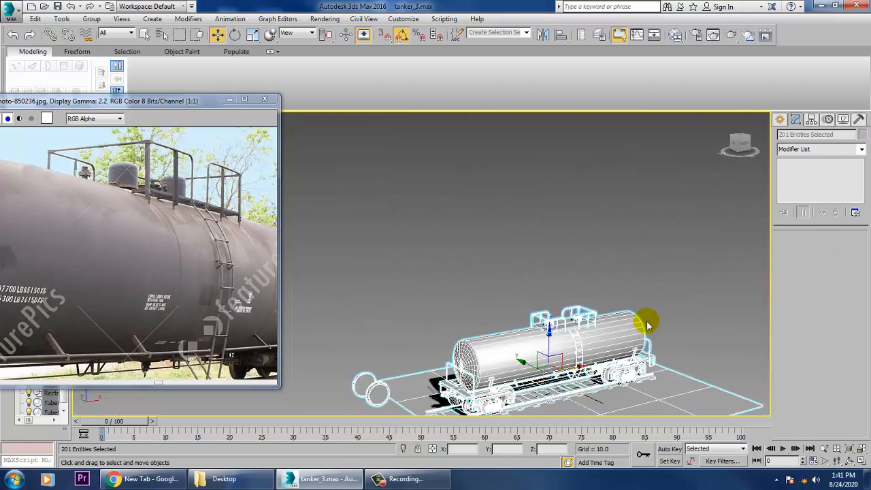
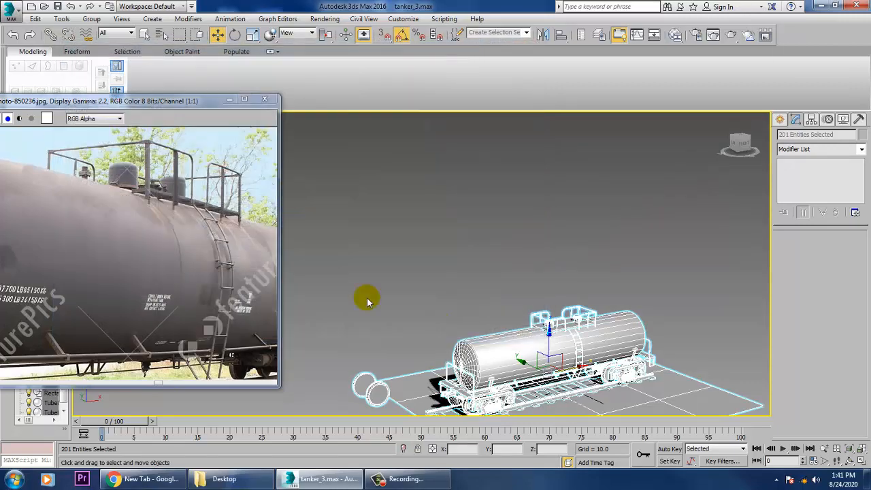
pyautogui.press('m')
pyautogui.click(218, 141)
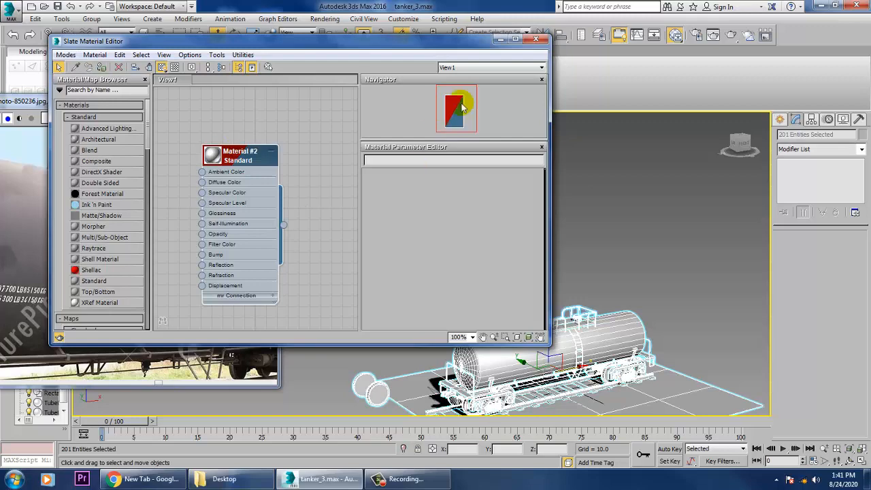
pyautogui.click(497, 40)
pyautogui.click(634, 315)
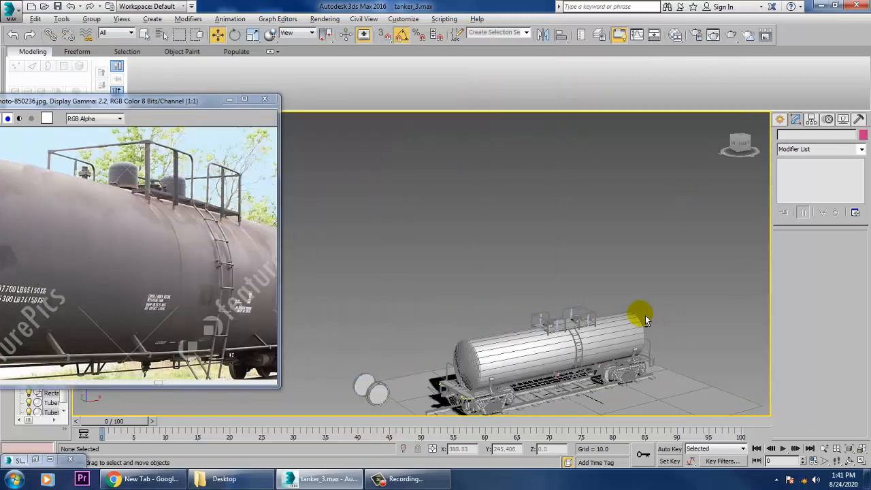
pyautogui.scroll(5, 645, 320)
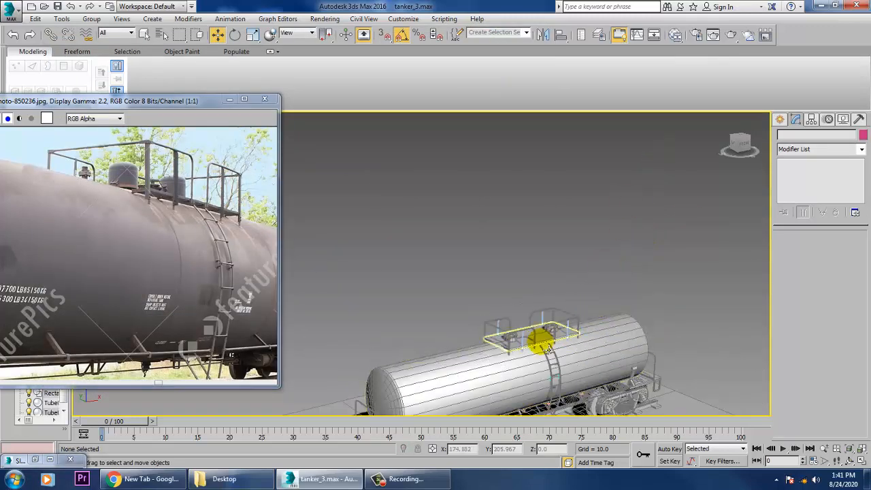
pyautogui.scroll(-4, 647, 170)
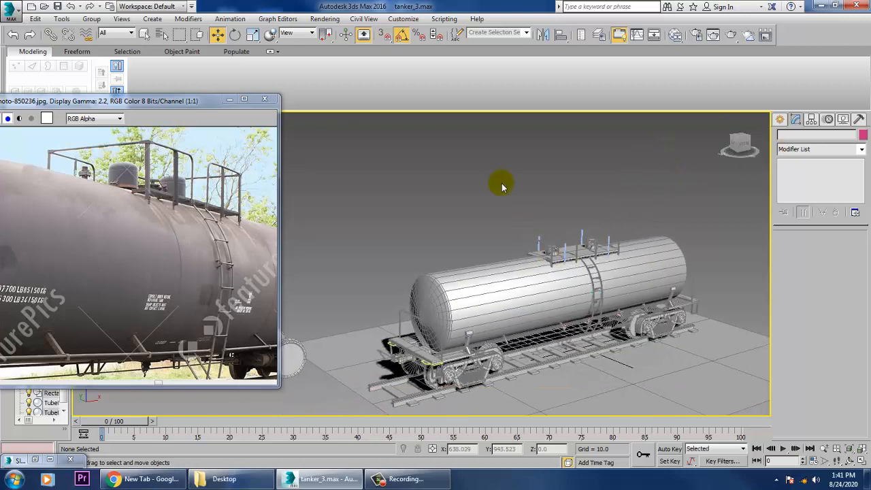
# Mirror the coupler at the tank car's detailed end about the X axis as a copy.
pyautogui.click(409, 351)
pyautogui.scroll(6, 399, 356)
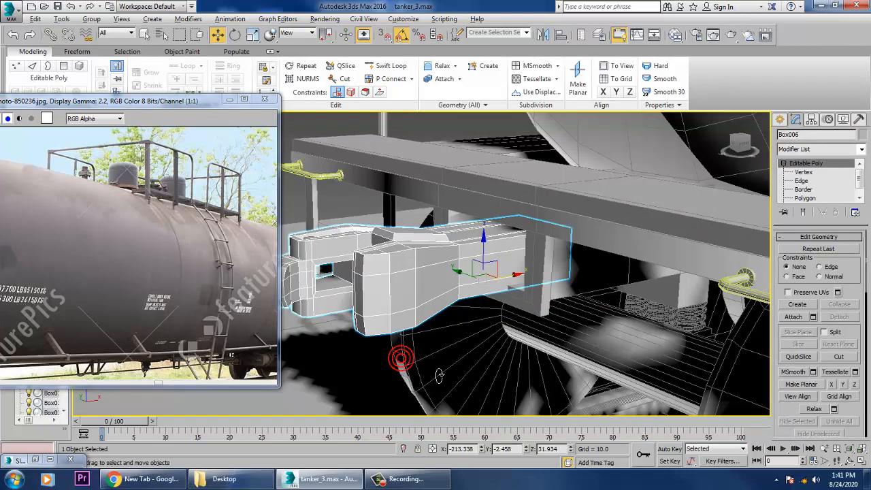
pyautogui.keyDown('alt'); pyautogui.moveTo(487, 304); pyautogui.dragTo(508, 287, button='middle'); pyautogui.keyUp('alt')
pyautogui.scroll(-4, 555, 283)
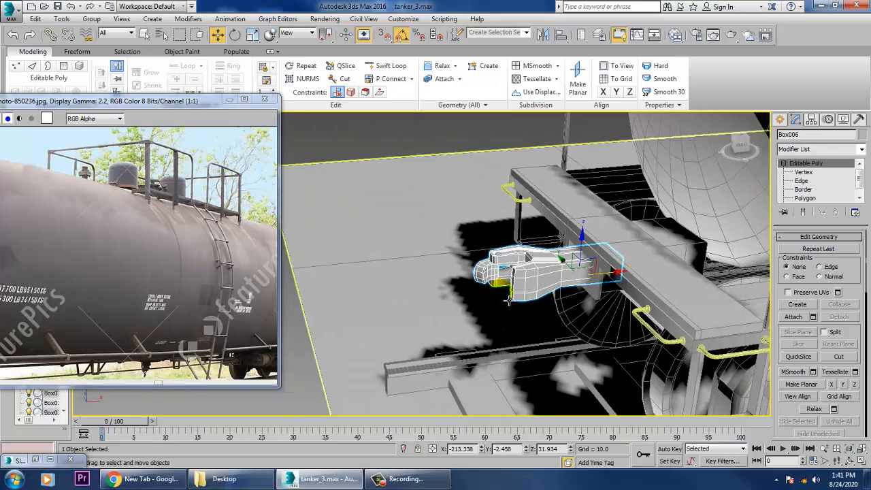
pyautogui.moveTo(653, 331); pyautogui.dragTo(509, 341, button='middle')
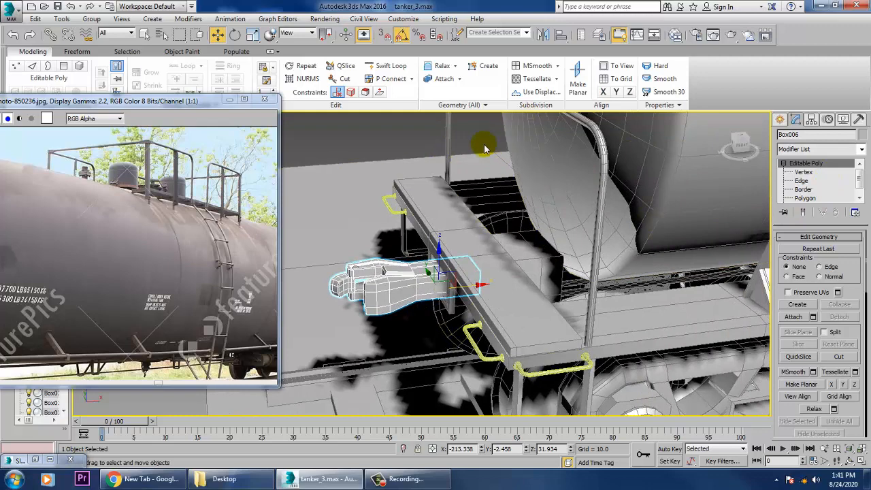
pyautogui.click(541, 35)
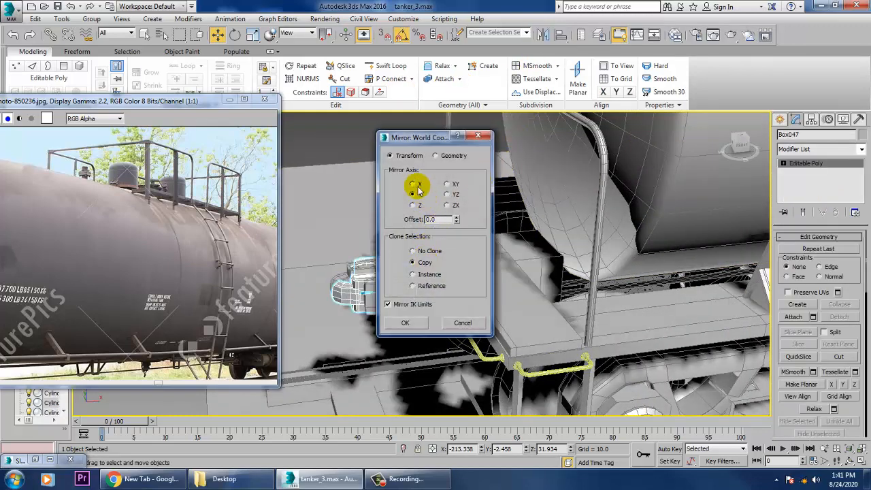
pyautogui.click(416, 186)
pyautogui.click(406, 324)
# Move the mirrored coupler along X under the platform at the car's opposite end, to about X 127.8.
pyautogui.scroll(-6, 436, 313)
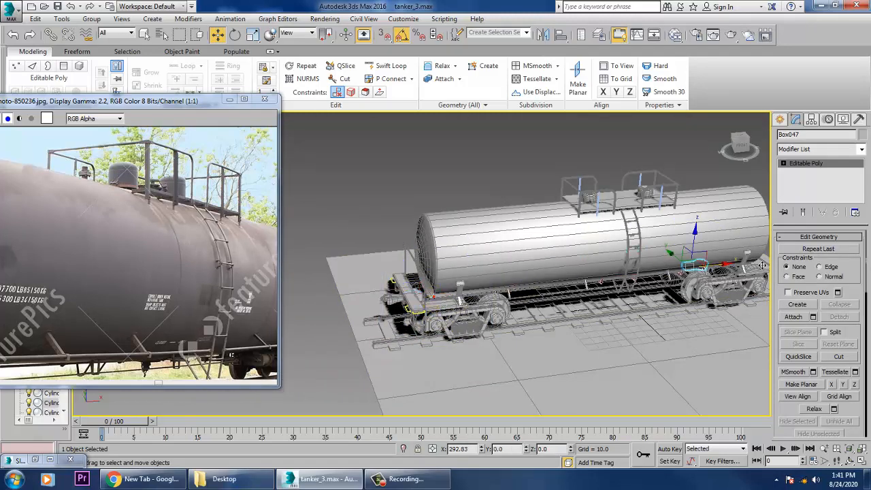
pyautogui.moveTo(787, 266); pyautogui.dragTo(783, 265)
pyautogui.press('z')
pyautogui.keyDown('alt'); pyautogui.moveTo(734, 263); pyautogui.dragTo(627, 265, button='middle'); pyautogui.keyUp('alt')
pyautogui.scroll(-8, 632, 264)
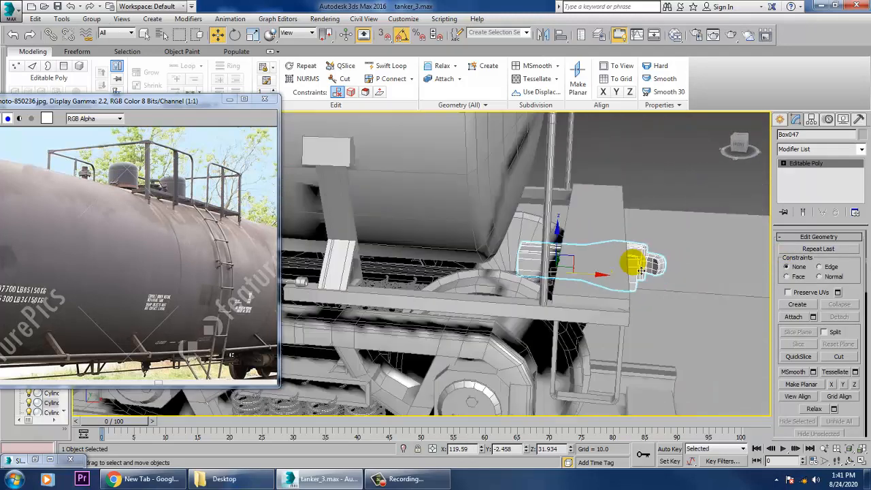
pyautogui.keyDown('alt'); pyautogui.moveTo(544, 301); pyautogui.dragTo(644, 268, button='middle'); pyautogui.keyUp('alt')
pyautogui.moveTo(647, 276); pyautogui.dragTo(666, 286)
# Mirror the notched end platform above the original coupler about the X axis as a copy.
pyautogui.scroll(-5, 565, 280)
pyautogui.keyDown('alt'); pyautogui.moveTo(521, 284); pyautogui.dragTo(454, 310, button='middle'); pyautogui.keyUp('alt')
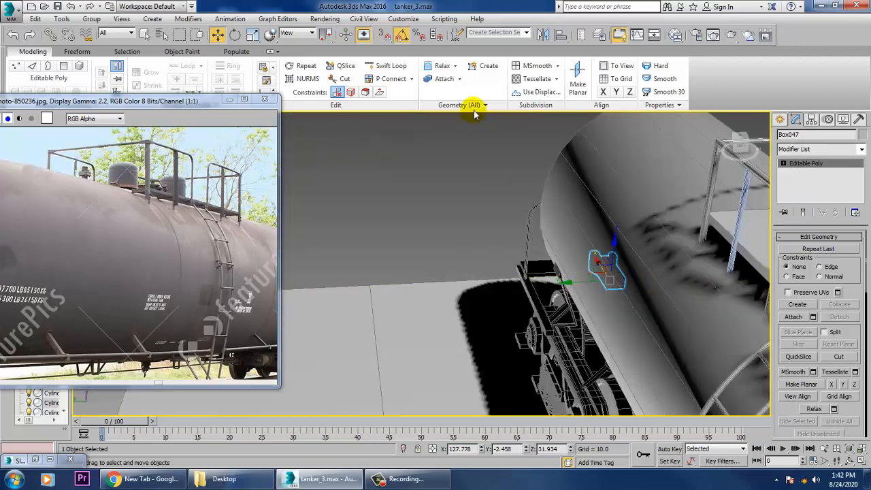
pyautogui.scroll(-5, 552, 264)
pyautogui.keyDown('alt'); pyautogui.moveTo(657, 325); pyautogui.dragTo(829, 306, button='middle'); pyautogui.keyUp('alt')
pyautogui.moveTo(509, 340); pyautogui.dragTo(553, 363, button='middle')
pyautogui.scroll(6, 555, 293)
pyautogui.click(560, 292)
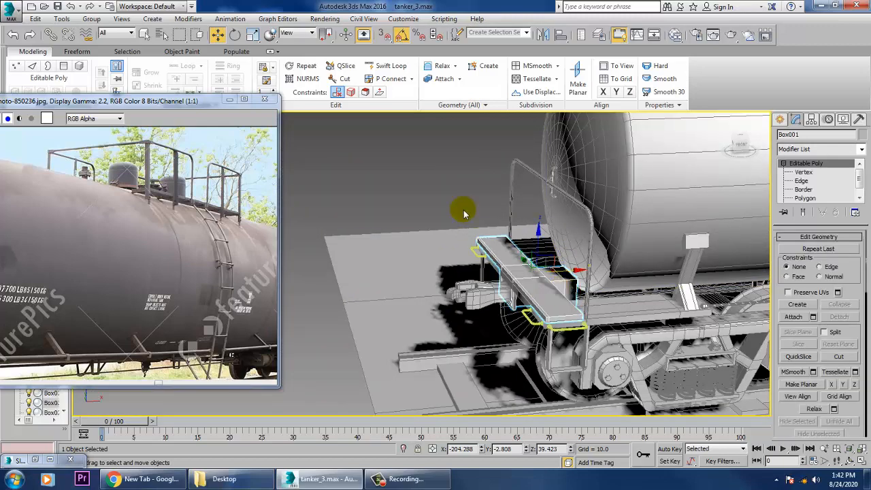
pyautogui.click(541, 35)
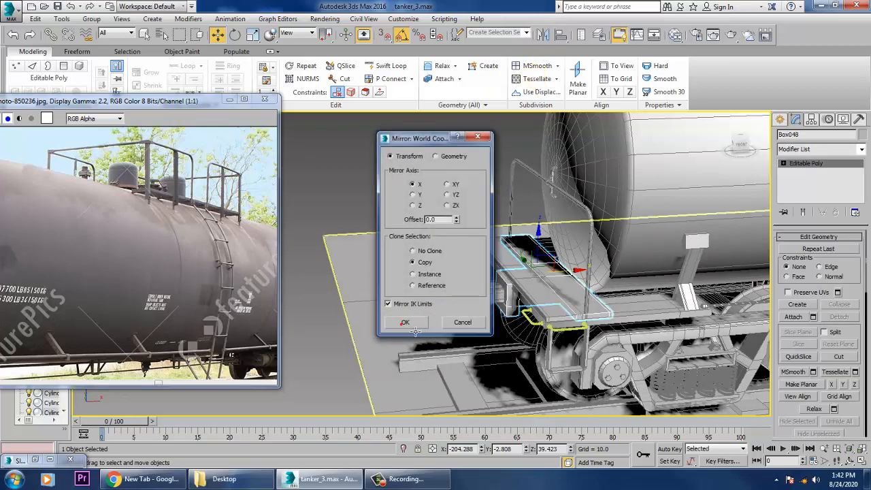
pyautogui.click(405, 322)
# Move the mirrored platform along X to the car's opposite end, to about X 108.8.
pyautogui.scroll(-5, 398, 327)
pyautogui.scroll(3, 306, 332)
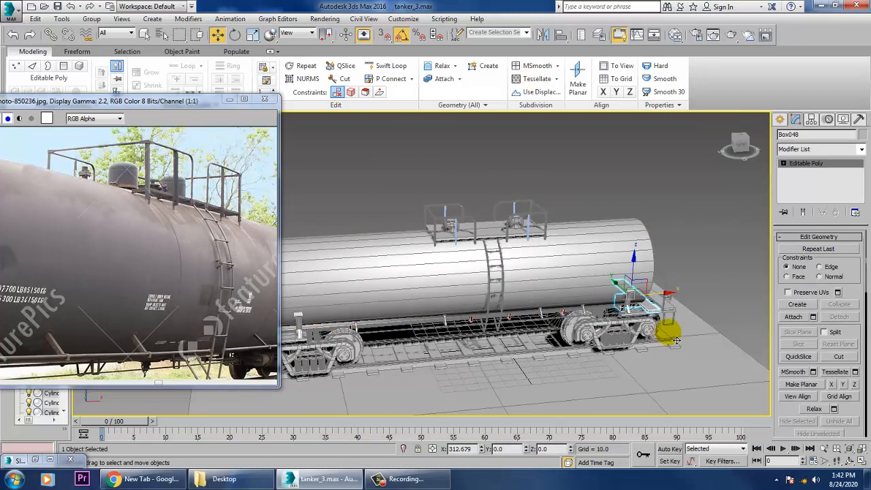
pyautogui.keyDown('alt'); pyautogui.moveTo(677, 341); pyautogui.dragTo(599, 331, button='middle'); pyautogui.keyUp('alt')
pyautogui.scroll(4, 670, 318)
pyautogui.scroll(3, 698, 307)
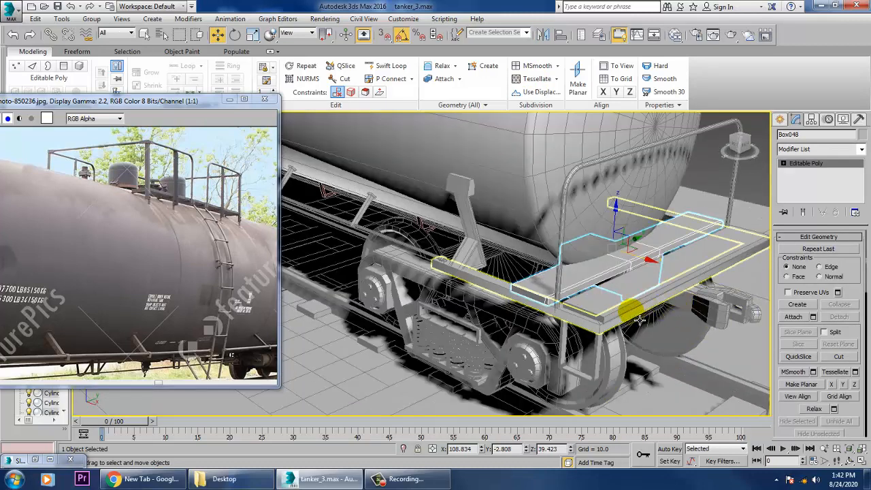
# Delete the plain end plate at the opposite end and move the mirrored platform into its place, at about X 121.6.
pyautogui.click(620, 314)
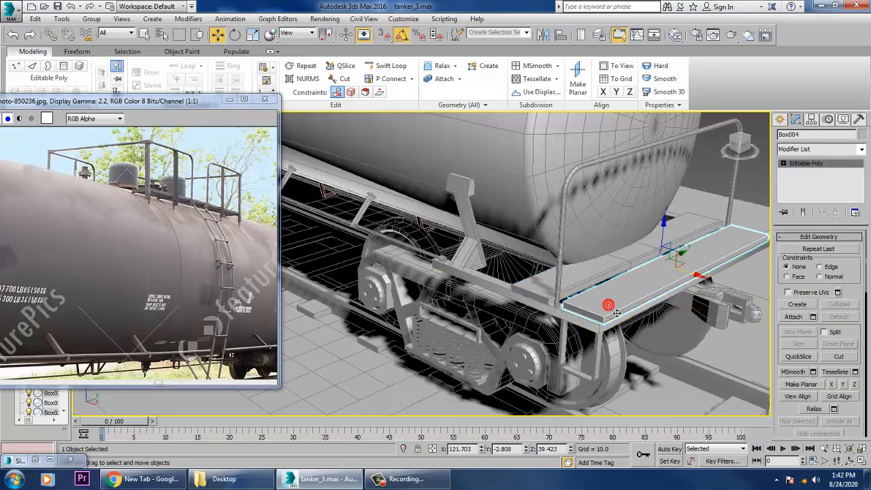
pyautogui.click(644, 267)
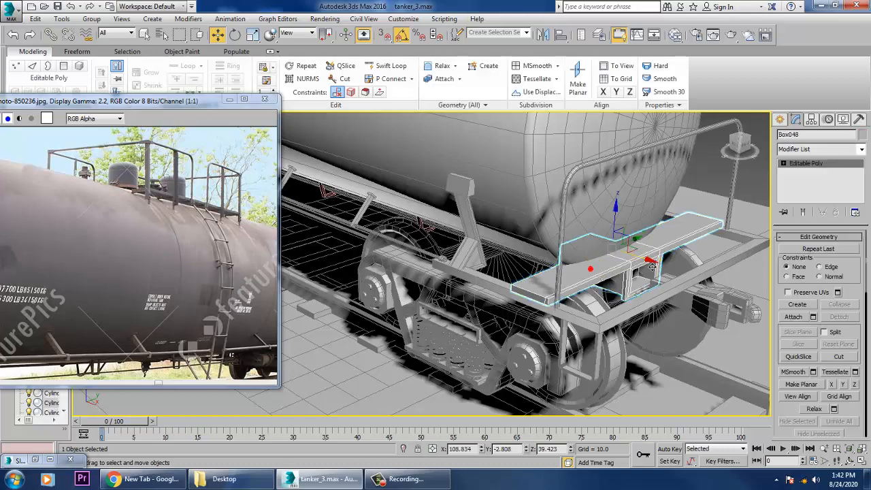
pyautogui.moveTo(659, 271); pyautogui.dragTo(701, 290)
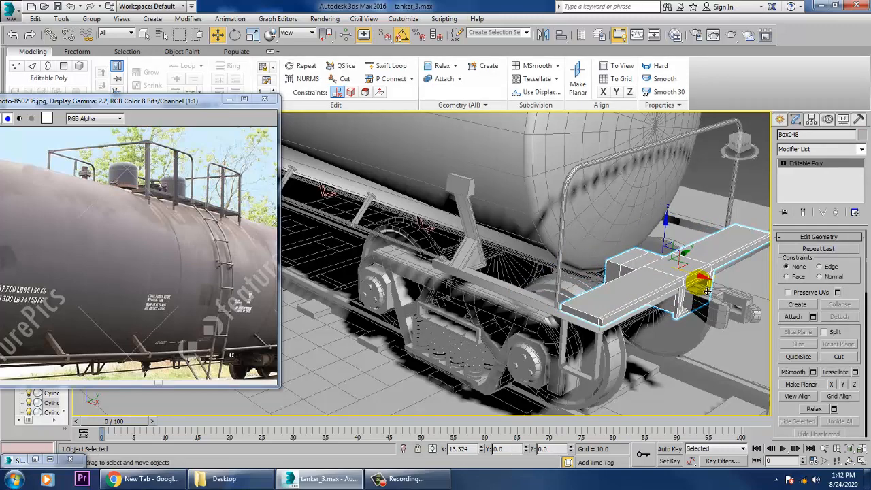
pyautogui.scroll(3, 697, 287)
pyautogui.moveTo(707, 291)
pyautogui.mouseDown()
pyautogui.moveTo(667, 271)
pyautogui.moveTo(683, 284)
pyautogui.mouseUp()
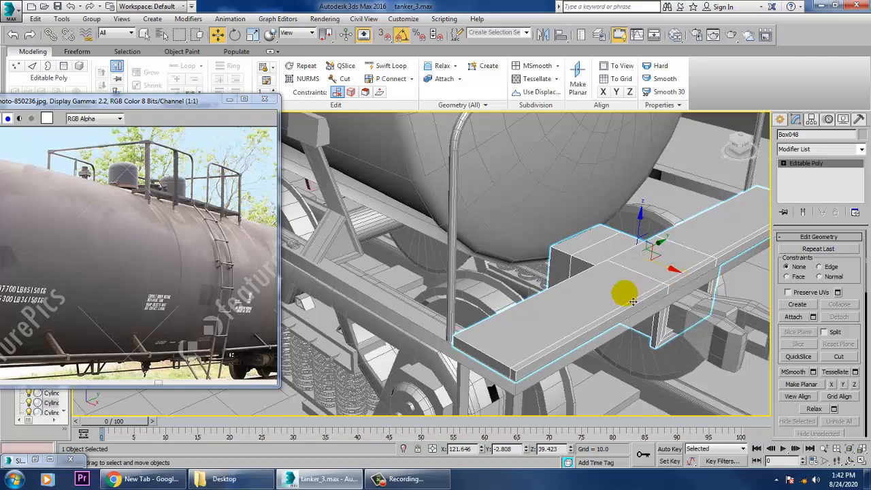
# Mirror the small tube and C-shaped bracket on the tank's detailed end about the X axis as copies.
pyautogui.scroll(-10, 633, 301)
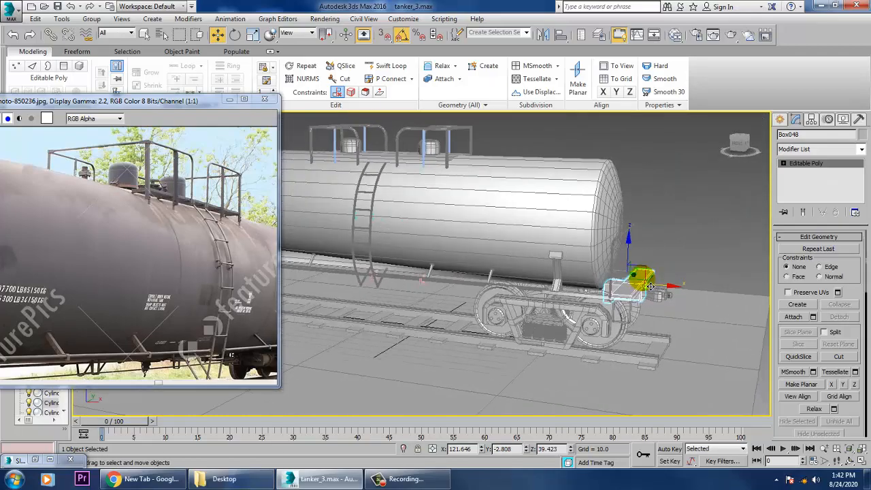
pyautogui.keyDown('alt'); pyautogui.moveTo(651, 287); pyautogui.dragTo(509, 288, button='middle'); pyautogui.keyUp('alt')
pyautogui.moveTo(381, 297); pyautogui.dragTo(738, 269, button='middle')
pyautogui.keyDown('alt'); pyautogui.moveTo(476, 279); pyautogui.dragTo(455, 297, button='middle'); pyautogui.keyUp('alt')
pyautogui.scroll(3, 453, 314)
pyautogui.scroll(-3, 457, 297)
pyautogui.scroll(3, 435, 278)
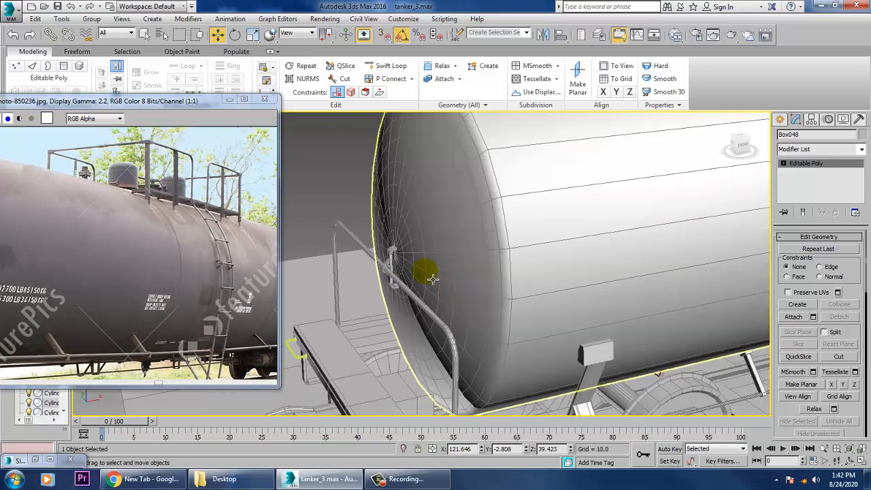
pyautogui.click(402, 256)
pyautogui.keyDown('ctrl'); pyautogui.click(393, 277); pyautogui.keyUp('ctrl')
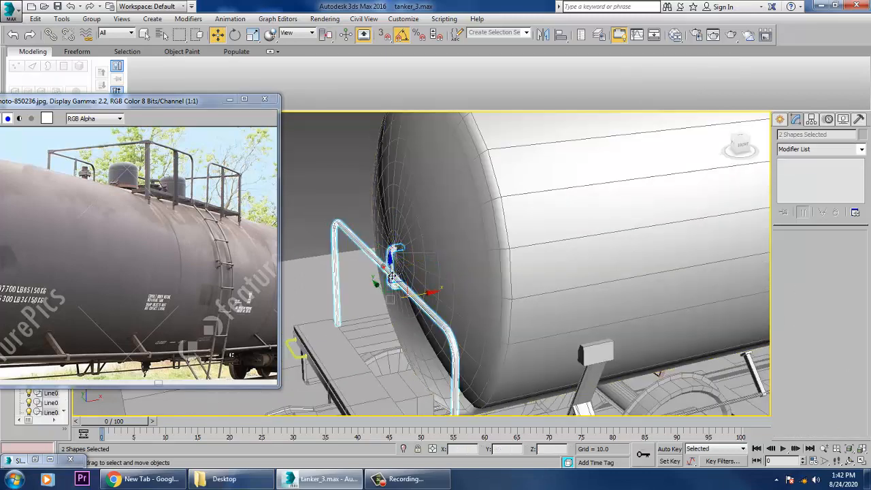
pyautogui.keyDown('ctrl'); pyautogui.click(392, 276); pyautogui.keyUp('ctrl')
pyautogui.click(387, 267)
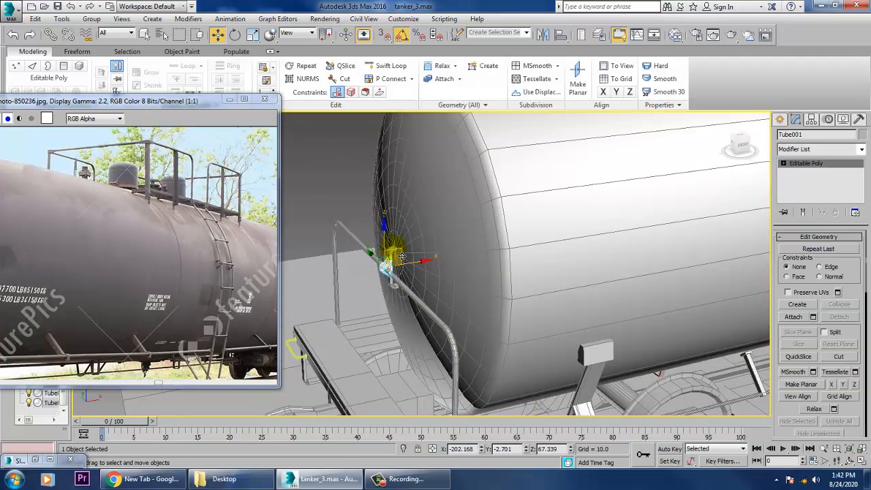
pyautogui.keyDown('ctrl'); pyautogui.click(402, 256); pyautogui.keyUp('ctrl')
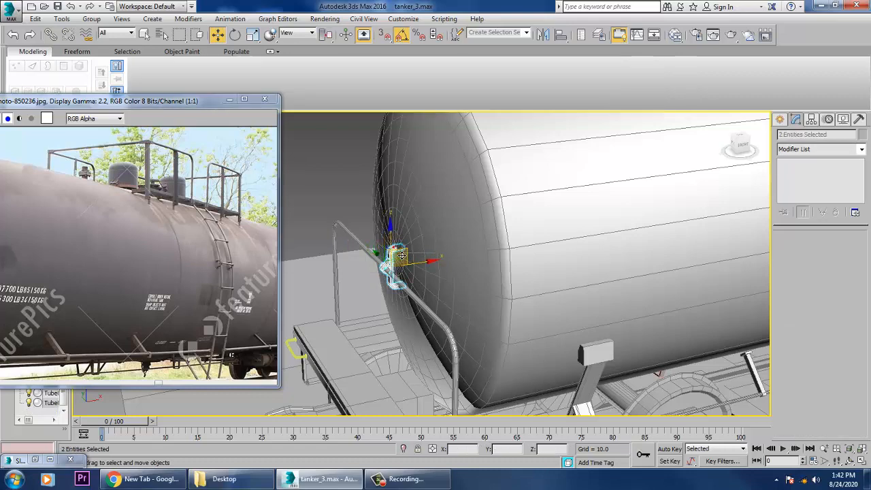
pyautogui.click(543, 35)
pyautogui.click(406, 323)
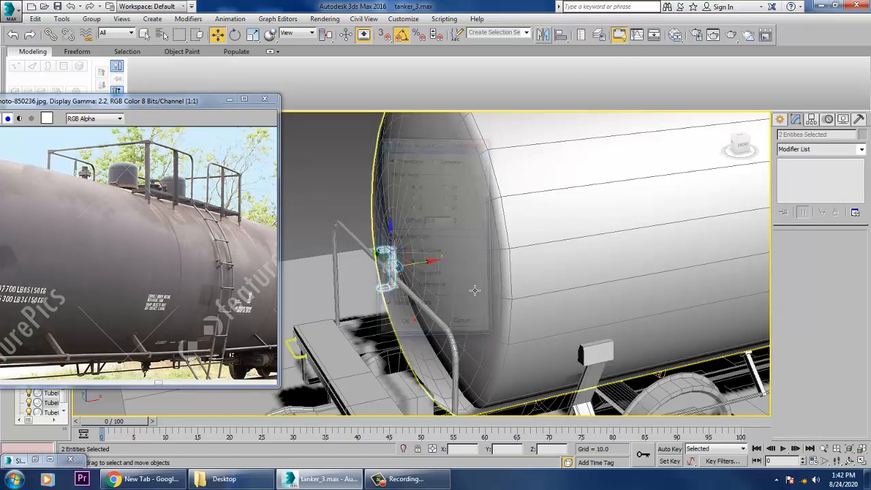
# Move the mirrored tube and bracket along X onto the tank's opposite end.
pyautogui.scroll(-10, 535, 276)
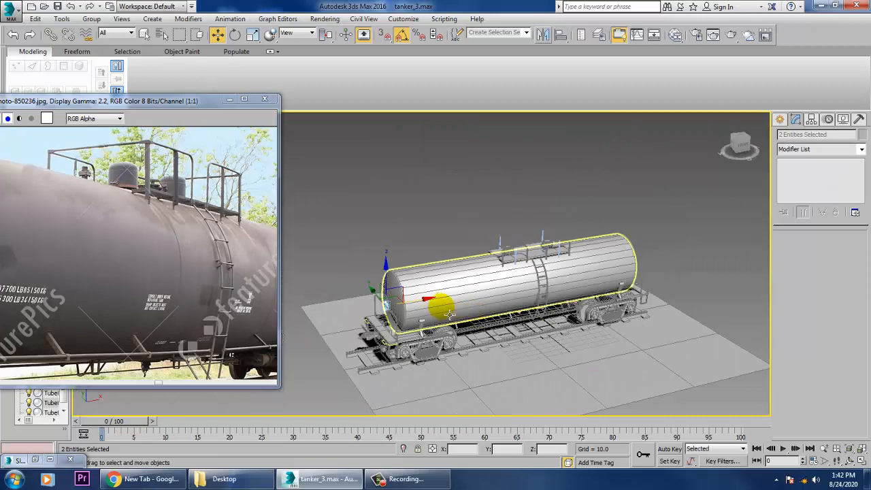
pyautogui.click(435, 308)
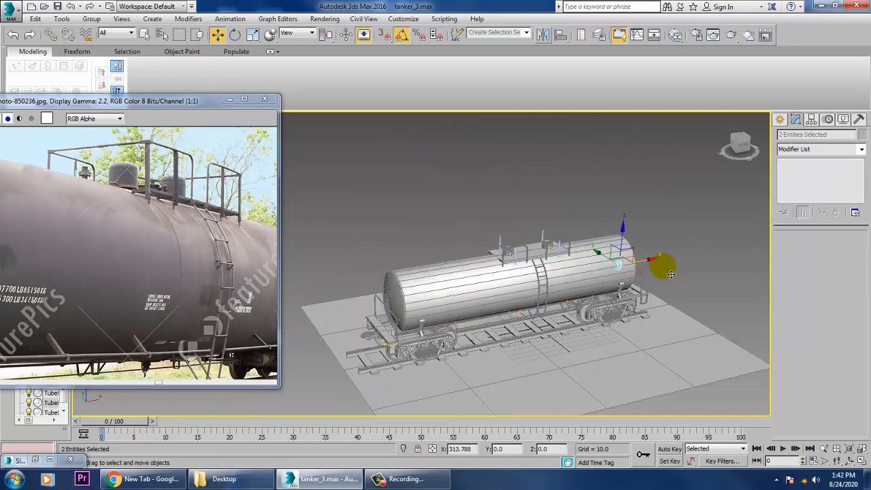
pyautogui.press('z')
pyautogui.keyDown('alt'); pyautogui.moveTo(634, 269); pyautogui.dragTo(530, 274, button='middle'); pyautogui.keyUp('alt')
pyautogui.scroll(-3, 538, 273)
pyautogui.moveTo(526, 280); pyautogui.dragTo(511, 276)
pyautogui.scroll(-10, 511, 276)
pyautogui.keyDown('alt'); pyautogui.moveTo(496, 300); pyautogui.dragTo(578, 294, button='middle'); pyautogui.keyUp('alt')
# Examine the whole tank car and its undercarriage, viewing it with and without edged faces.
pyautogui.scroll(8, 578, 294)
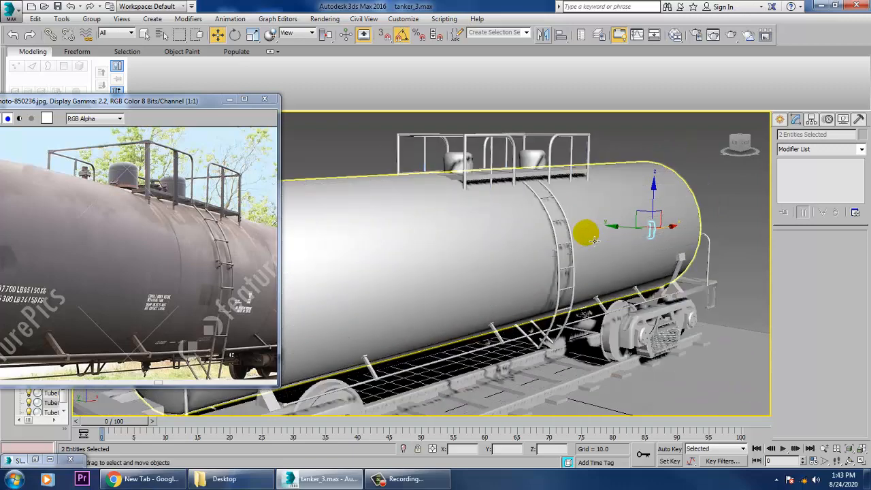
pyautogui.press('F4')
pyautogui.scroll(-7, 559, 291)
pyautogui.keyDown('alt'); pyautogui.moveTo(556, 285); pyautogui.dragTo(551, 296, button='middle'); pyautogui.keyUp('alt')
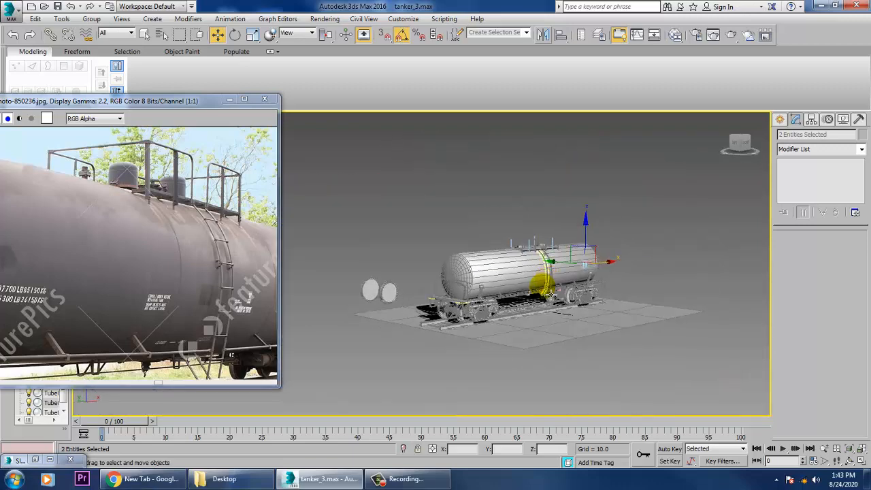
pyautogui.scroll(7, 550, 298)
pyautogui.scroll(-8, 591, 276)
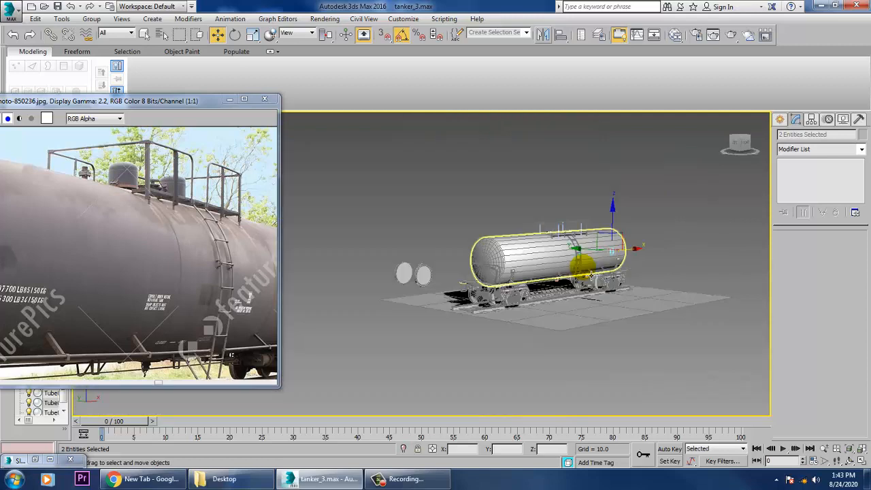
pyautogui.click(560, 308)
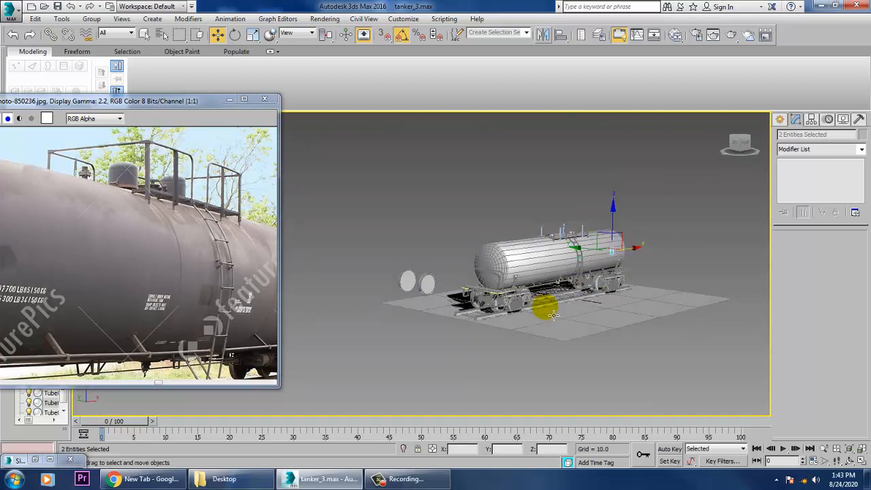
pyautogui.scroll(8, 550, 315)
pyautogui.scroll(-8, 550, 318)
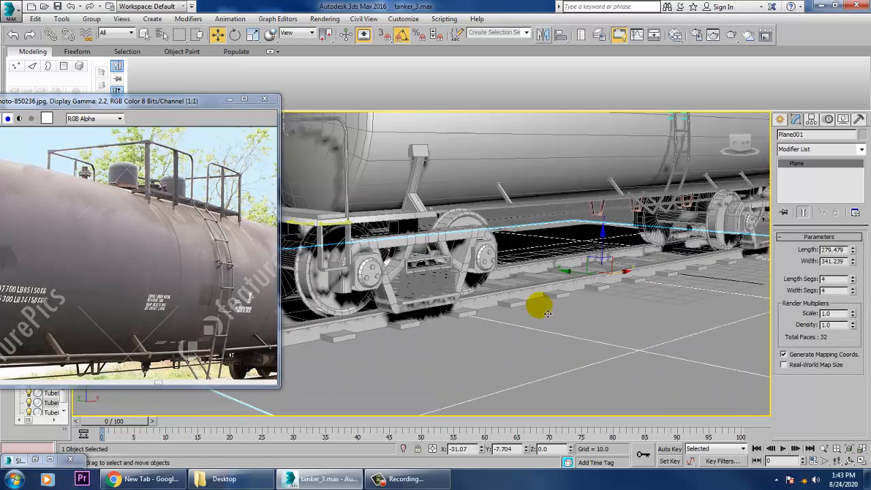
pyautogui.keyDown('alt'); pyautogui.moveTo(486, 356); pyautogui.dragTo(529, 360, button='middle'); pyautogui.keyUp('alt')
pyautogui.scroll(8, 530, 328)
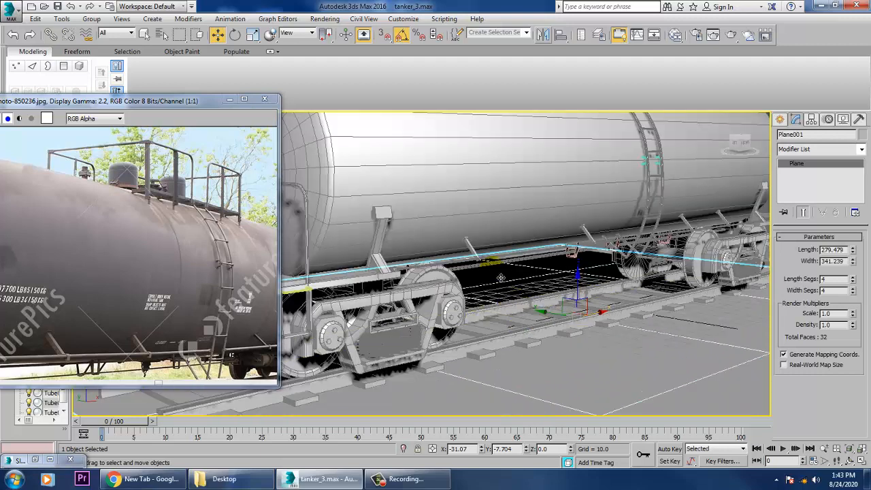
pyautogui.moveTo(501, 277); pyautogui.dragTo(512, 277, button='middle')
# Compare the reference photo's underframe, ladder base and far end with the tank car model.
pyautogui.moveTo(205, 291); pyautogui.dragTo(149, 281, button='middle')
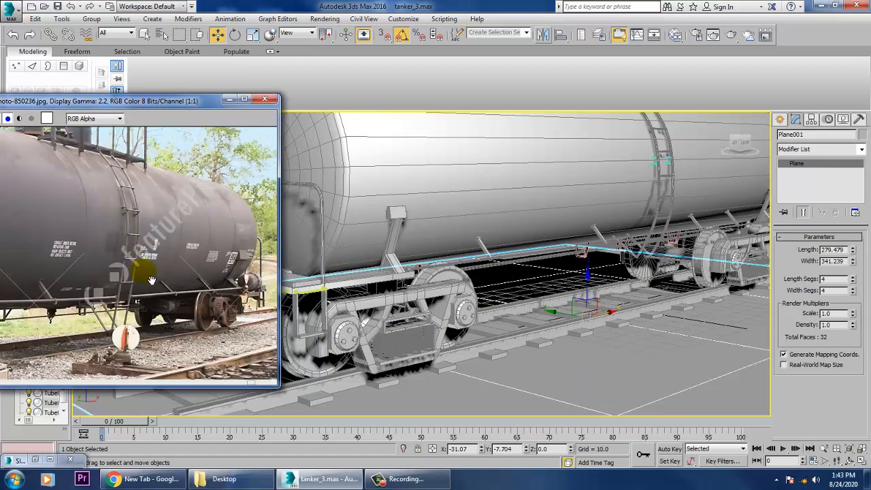
pyautogui.moveTo(68, 286); pyautogui.dragTo(173, 278, button='middle')
pyautogui.scroll(-4, 178, 273)
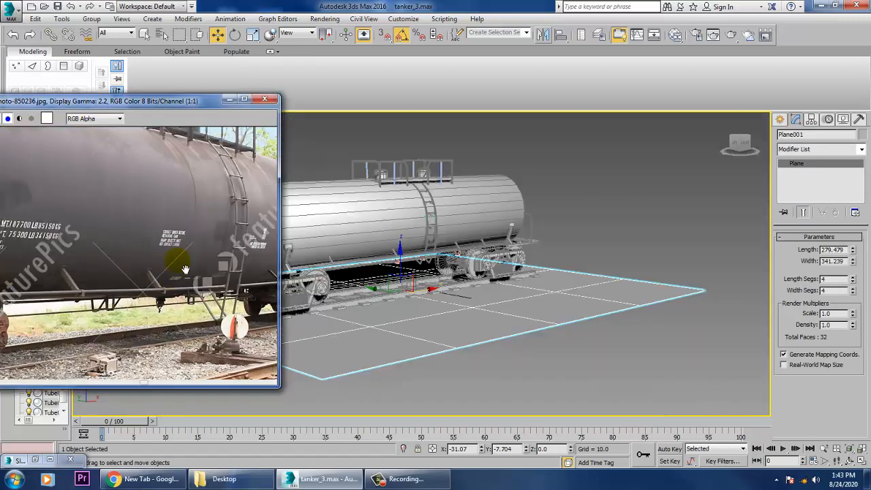
pyautogui.scroll(3, 50, 252)
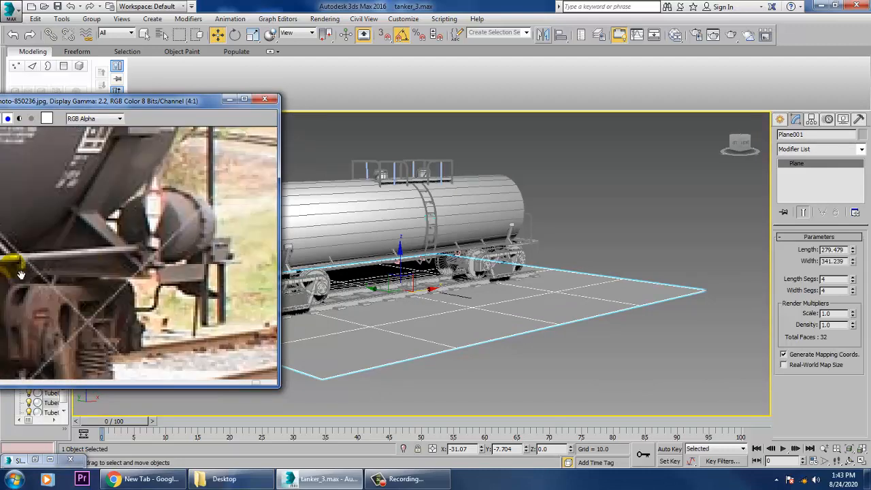
pyautogui.scroll(-6, 120, 268)
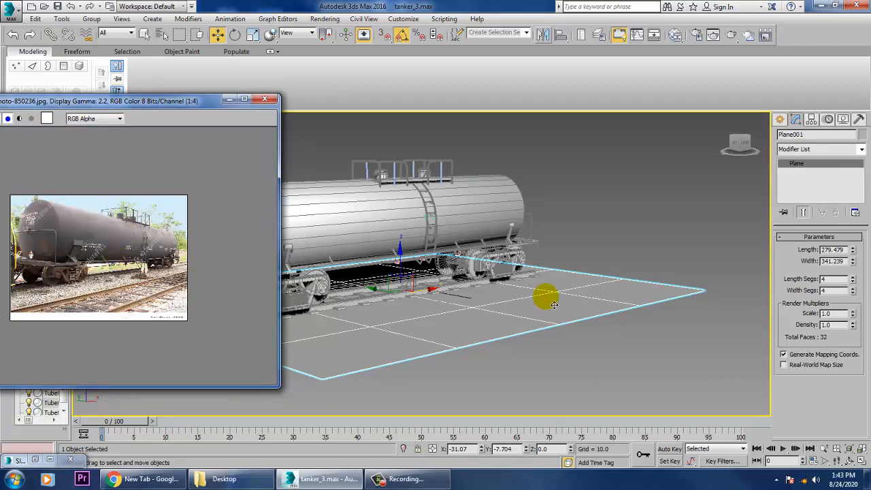
pyautogui.scroll(-1, 554, 305)
pyautogui.moveTo(456, 298); pyautogui.dragTo(570, 317, button='middle')
pyautogui.scroll(4, 518, 317)
pyautogui.moveTo(501, 312); pyautogui.dragTo(562, 314, button='middle')
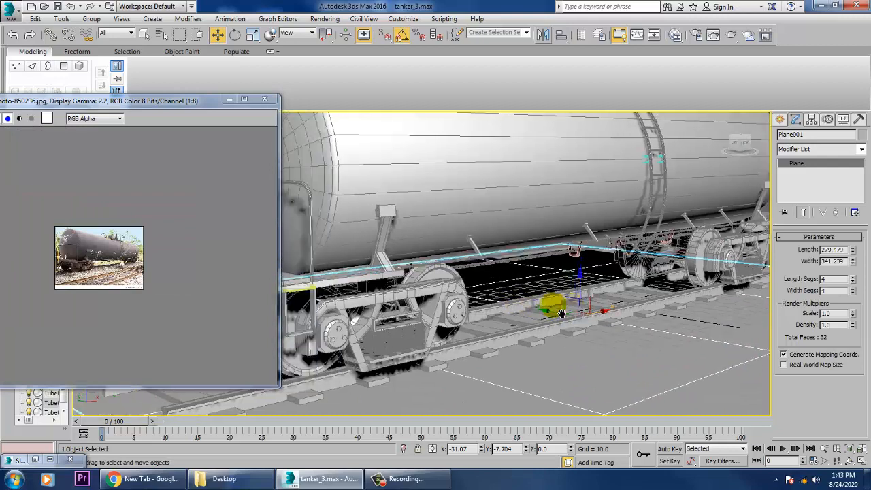
pyautogui.scroll(-5, 562, 313)
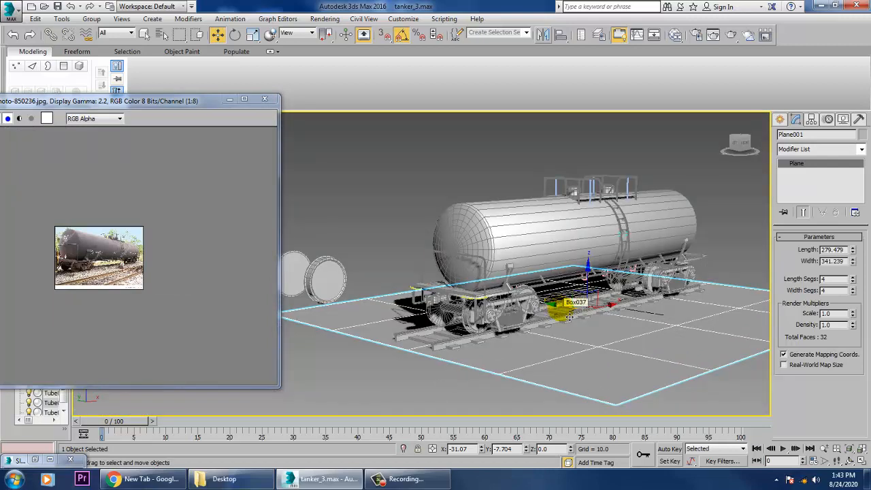